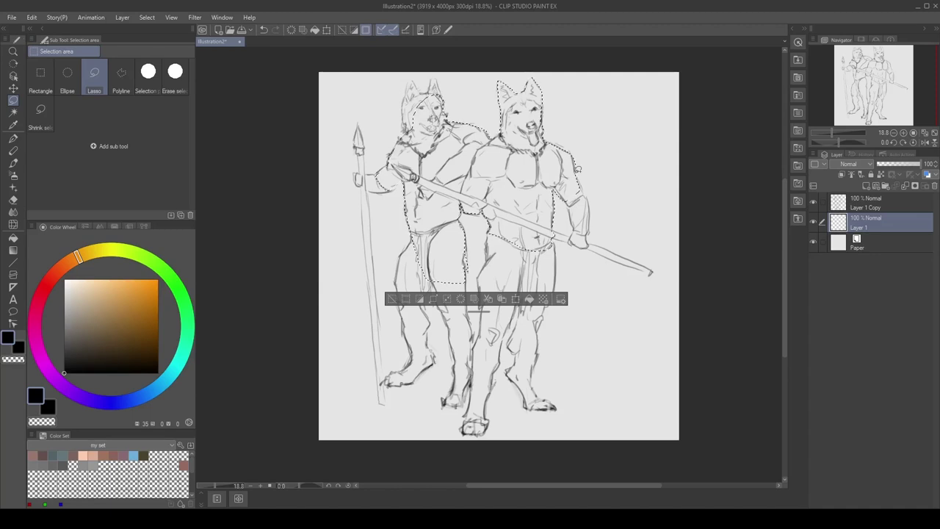
Step: Add the front figure's free arm and the rear figure's upright spear to the lasso selection
left_click_drag(573, 218, 563, 136)
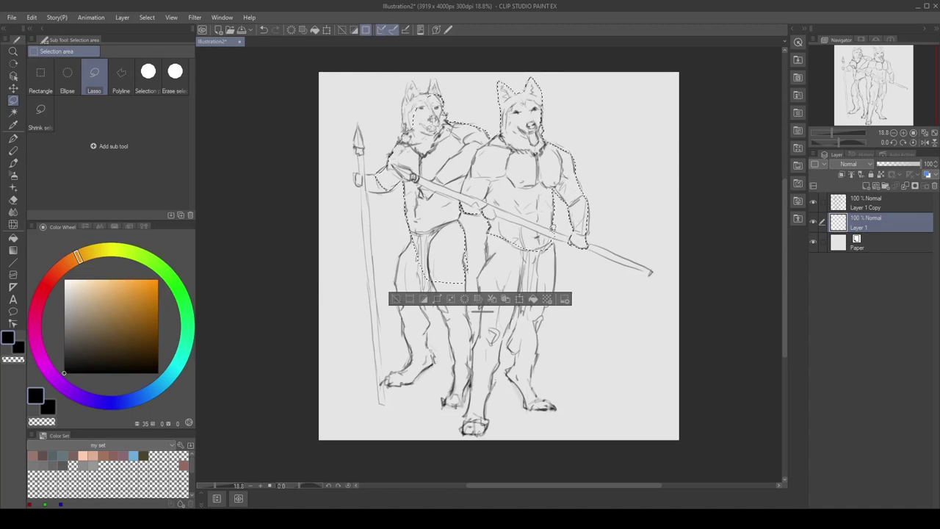
left_click_drag(533, 71, 509, 70)
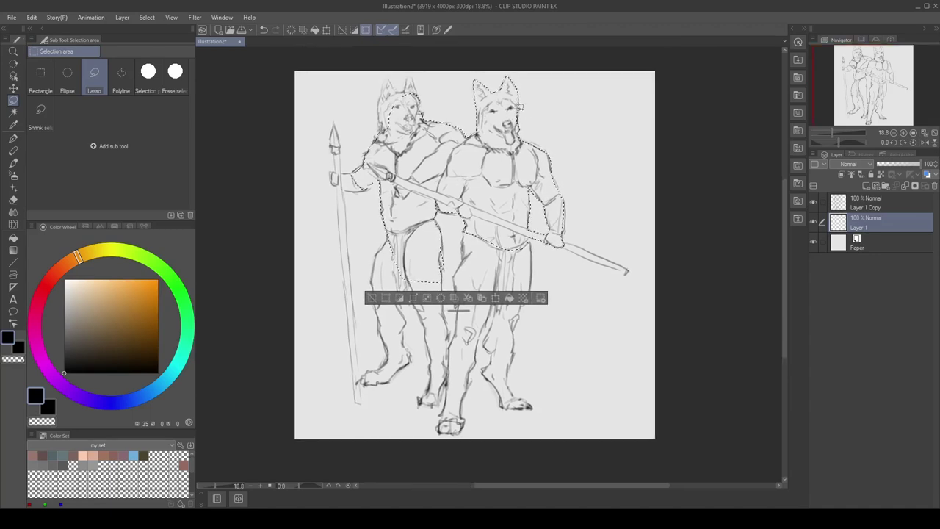
left_click_drag(332, 182, 366, 190)
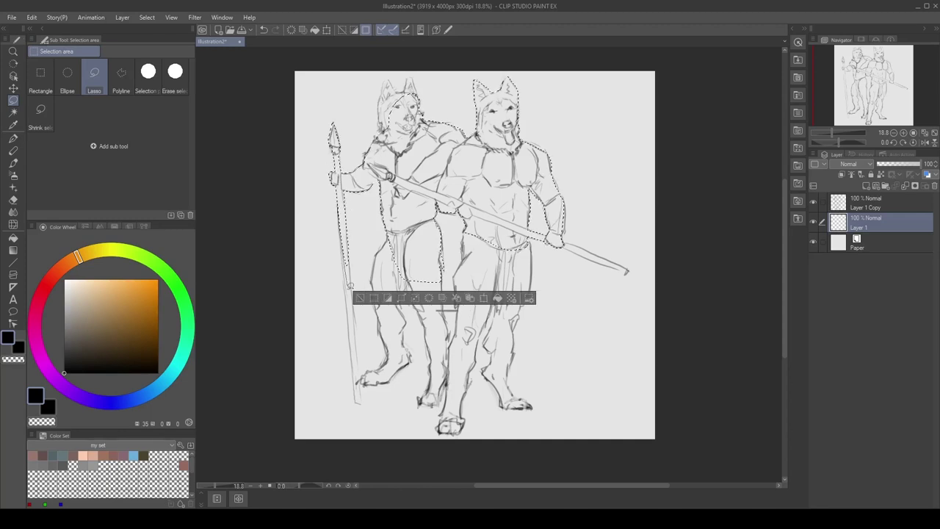
mouse_move(351, 285)
left_mouse_down()
mouse_move(354, 245)
mouse_move(346, 268)
mouse_move(351, 284)
mouse_move(365, 269)
mouse_move(356, 311)
left_mouse_up()
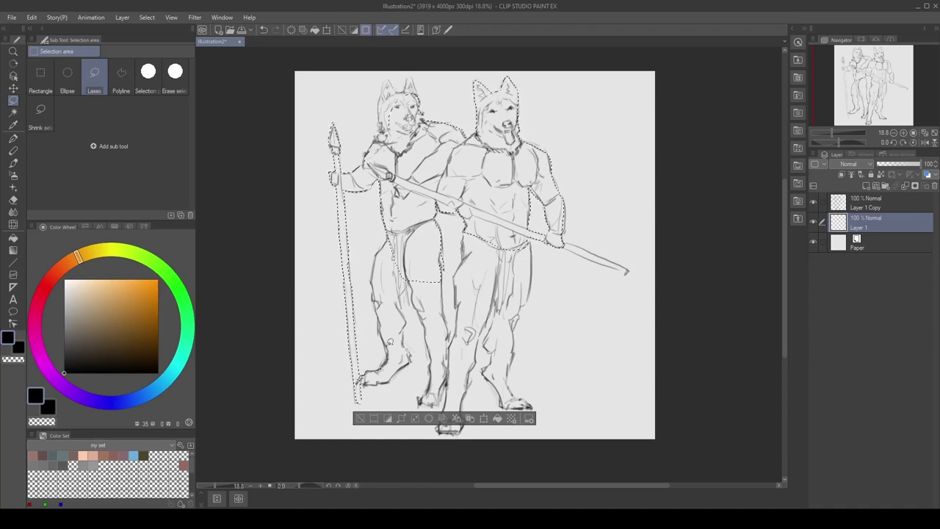
Step: Add the rear figure's lower legs and feet and the front figure's nearer thigh and knee to the lasso selection
mouse_move(390, 341)
left_mouse_down()
mouse_move(410, 366)
mouse_move(391, 344)
mouse_move(404, 258)
left_mouse_up()
left_click_drag(424, 187, 362, 172)
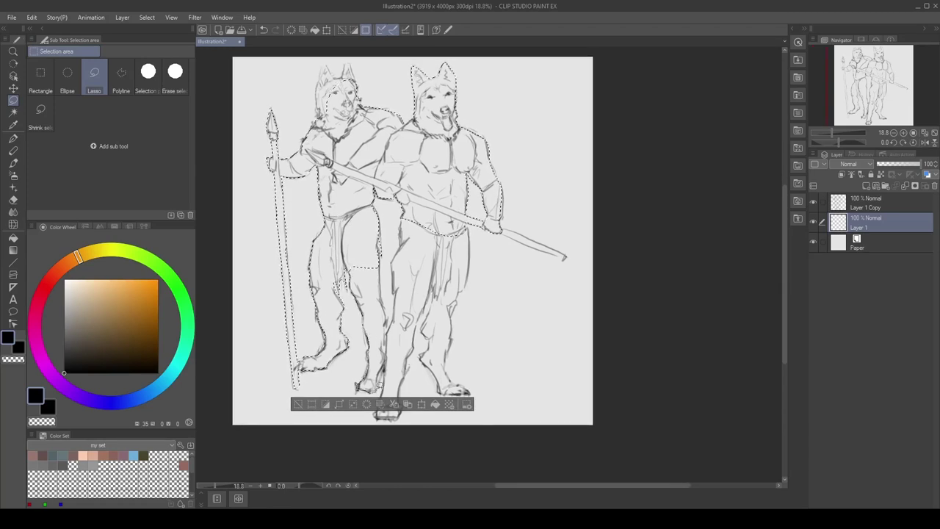
mouse_move(358, 385)
left_mouse_down()
mouse_move(390, 356)
mouse_move(384, 284)
mouse_move(367, 388)
left_mouse_up()
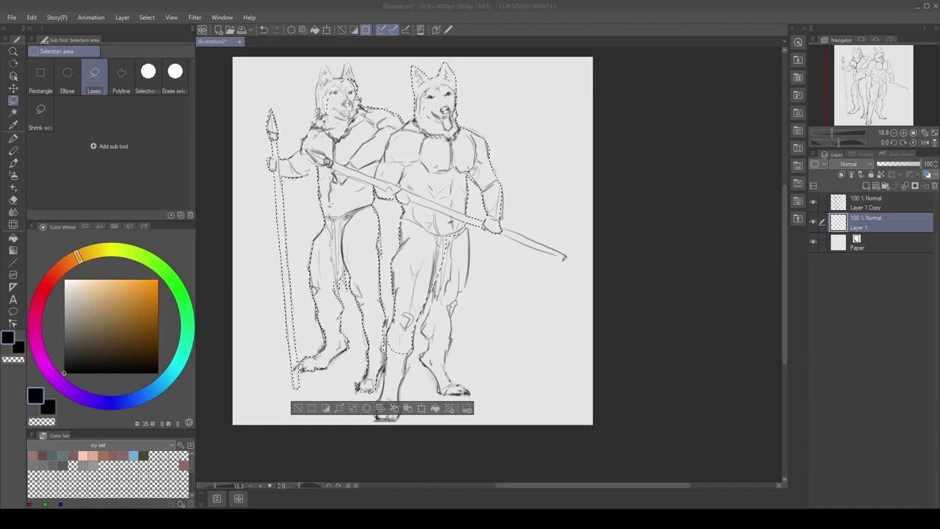
key("alt+Tab")
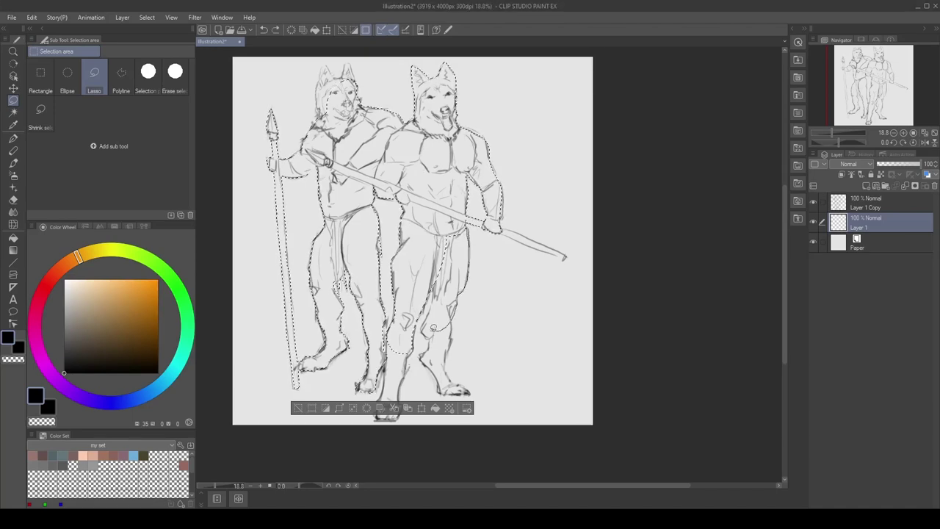
Step: Extend the selection over the front figure's lower legs and feet and the protruding end of the diagonal spear
scroll(444, 239, "down", 2)
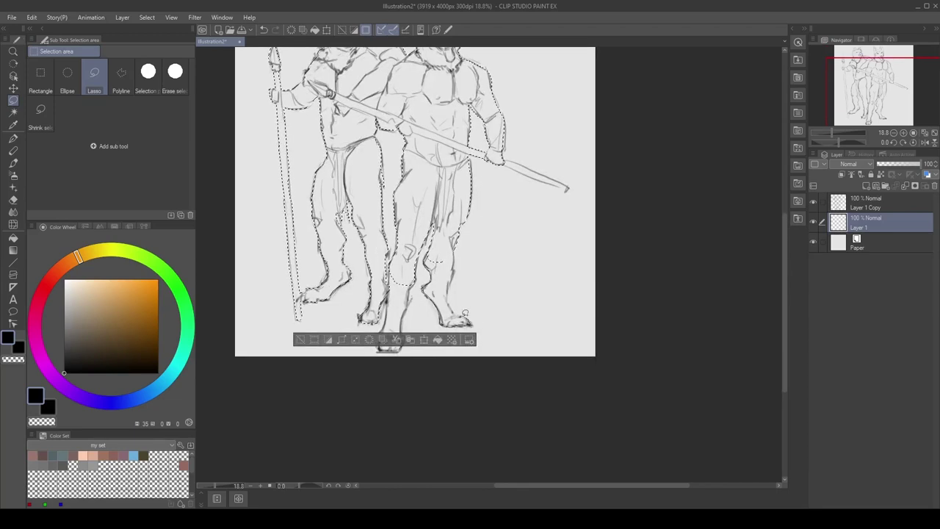
left_click_drag(453, 227, 443, 256)
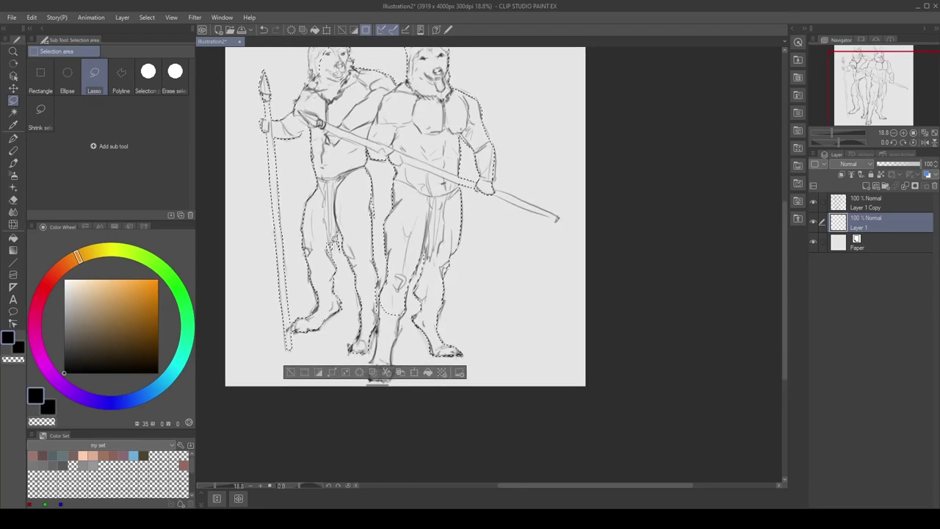
left_click_drag(355, 279, 360, 243)
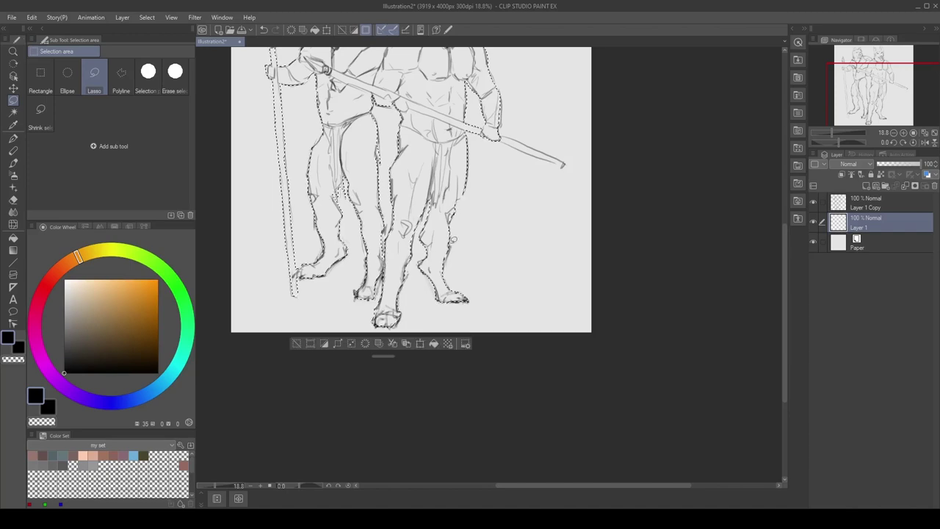
left_click_drag(419, 201, 436, 277)
key("m")
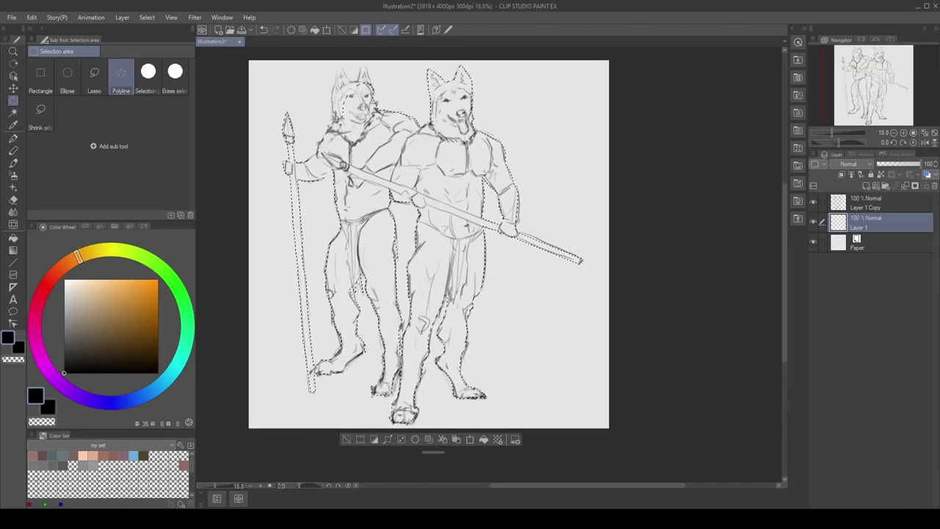
Step: Try to fill the selected figures with light grey on Layer 1
key("m")
key("g")
key("g")
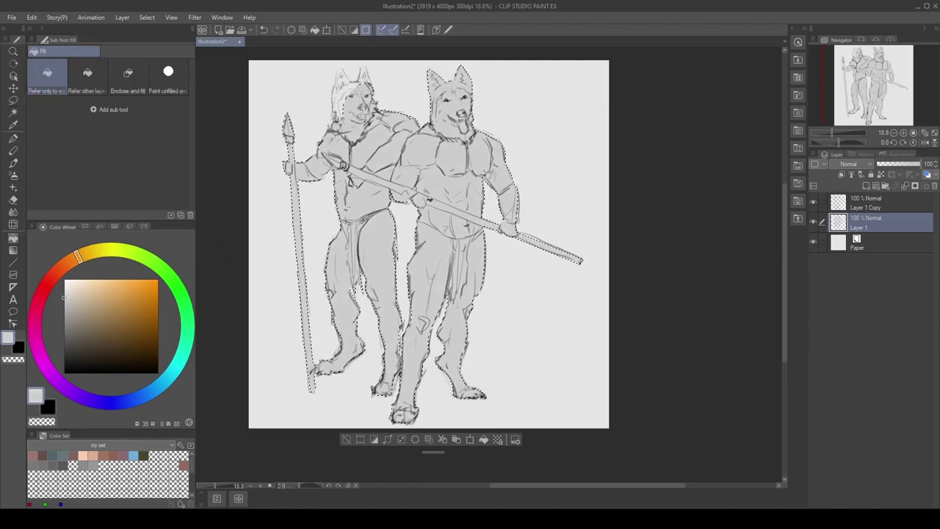
Step: Add the rear figure's head to the selection, fill both silhouettes with light grey and deselect
key("m")
left_click(343, 69, "alt")
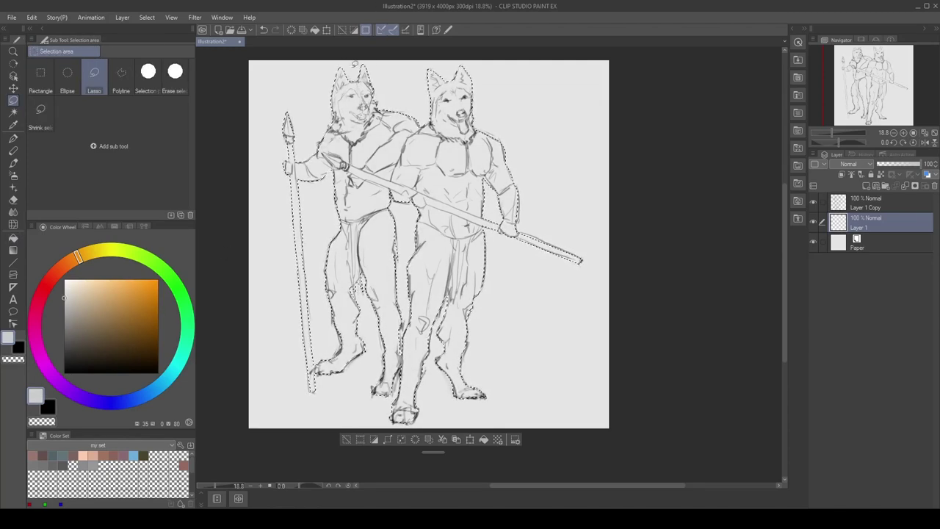
key("g")
left_click(404, 195)
key("ctrl+d")
key("m")
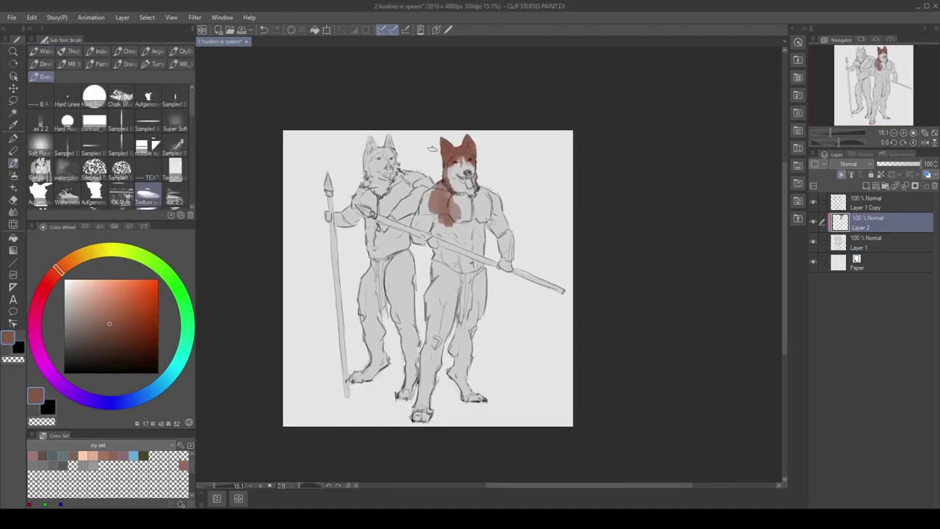
Step: Paint reddish-brown fur over the front figure's shoulders and arms on Layer 2, switching between brush and eraser
mouse_move(443, 180)
left_mouse_down()
mouse_move(448, 207)
mouse_move(415, 225)
mouse_move(435, 246)
mouse_move(485, 188)
mouse_move(514, 254)
mouse_move(485, 224)
mouse_move(488, 213)
mouse_move(426, 224)
mouse_move(439, 238)
mouse_move(485, 233)
left_mouse_up()
key("e")
key("b")
key("e")
key("b")
Step: Paint reddish-brown fur down the side of the front figure's farther leg to the foot
left_click_drag(487, 272, 485, 317)
left_click_drag(457, 323, 454, 378)
mouse_move(478, 313)
left_mouse_down()
mouse_move(474, 367)
mouse_move(484, 404)
left_mouse_up()
left_click_drag(468, 349, 470, 401)
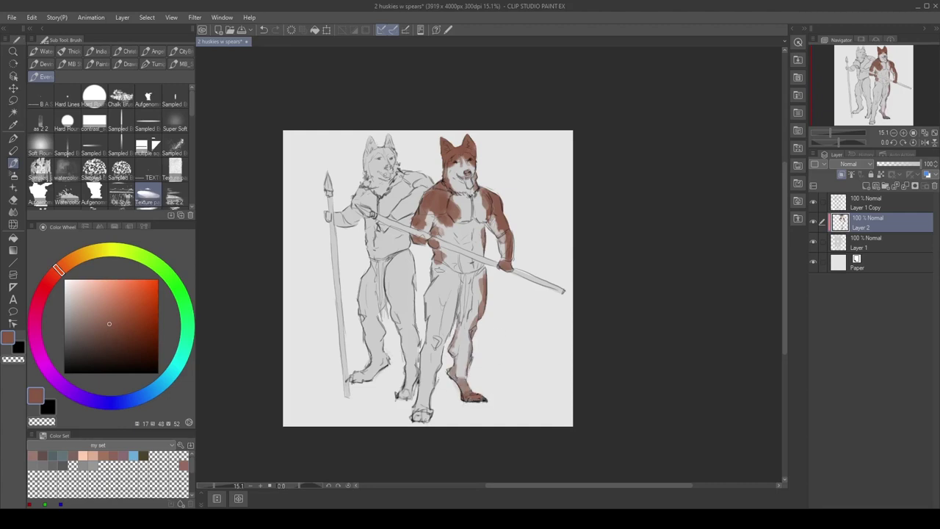
Step: Paint the front figure's waist and nearer leg reddish-brown, undoing the last stroke and touching up the lower torso
mouse_move(441, 261)
left_mouse_down()
mouse_move(430, 316)
mouse_move(440, 349)
left_mouse_up()
mouse_move(441, 220)
left_mouse_down()
mouse_move(447, 266)
mouse_move(422, 400)
left_mouse_up()
left_click_drag(430, 368, 418, 420)
key("ctrl+z")
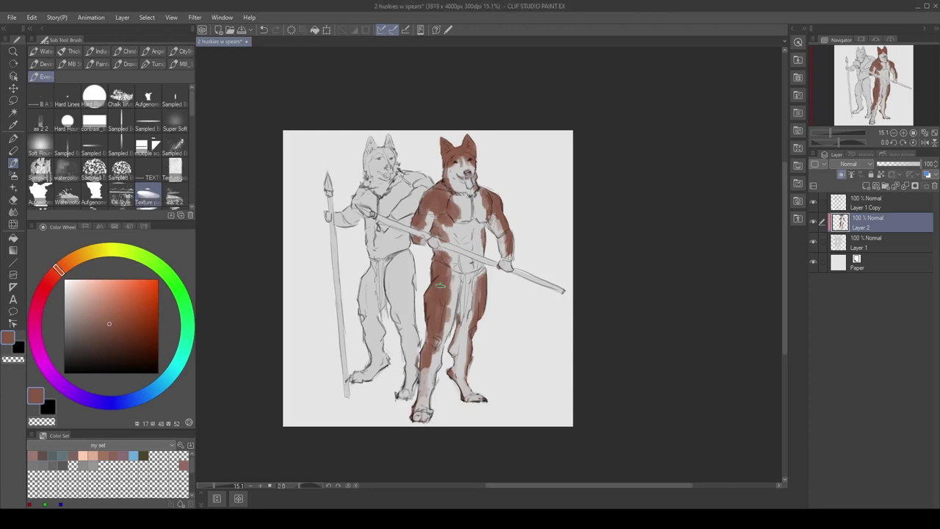
mouse_move(483, 261)
left_mouse_down()
mouse_move(482, 276)
mouse_move(442, 251)
mouse_move(439, 234)
left_mouse_up()
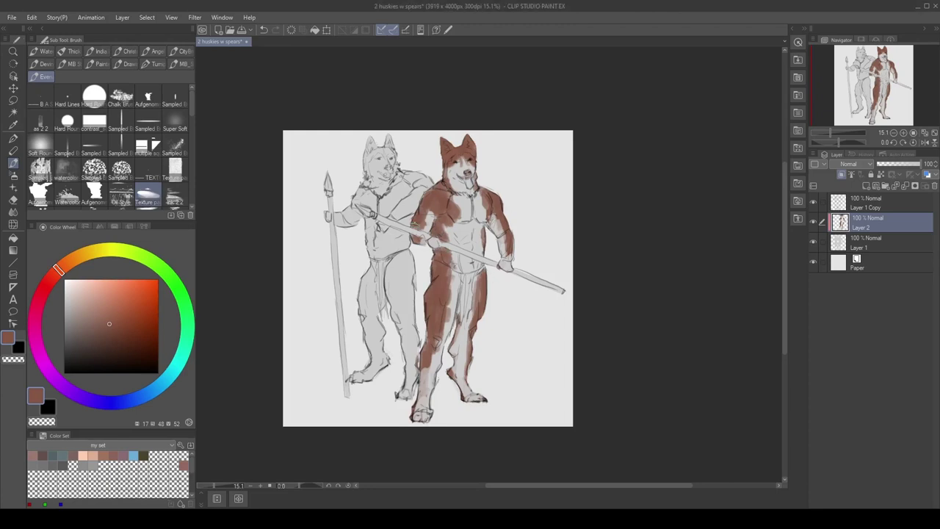
Step: Choose dark grey and paint the fur on the rear figure's ears and head
left_click_drag(82, 337, 64, 354)
mouse_move(385, 155)
left_mouse_down()
mouse_move(367, 163)
mouse_move(371, 139)
mouse_move(387, 151)
mouse_move(392, 140)
left_mouse_up()
left_click_drag(426, 279, 419, 270)
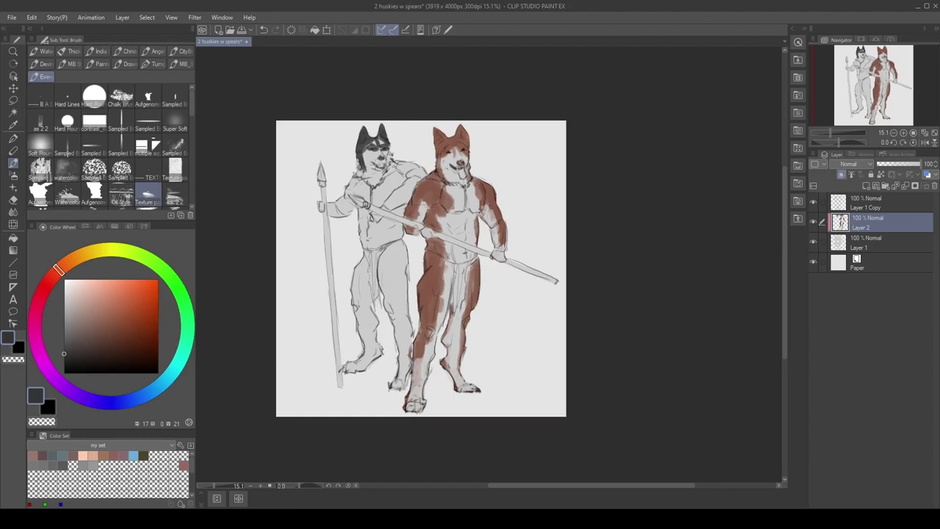
Step: Paint dark grey fur over the rear figure's neck, shoulders, upper chest and arms, cleaning edges with the eraser
left_click_drag(440, 279, 421, 279)
mouse_move(339, 161)
left_mouse_down()
mouse_move(341, 194)
mouse_move(310, 205)
mouse_move(327, 208)
left_mouse_up()
left_click_drag(339, 162, 334, 200)
left_click_drag(371, 163, 364, 200)
mouse_move(400, 158)
left_mouse_down()
mouse_move(393, 195)
mouse_move(371, 207)
mouse_move(379, 210)
mouse_move(371, 202)
left_mouse_up()
key("e")
key("b")
left_click_drag(403, 164, 383, 174)
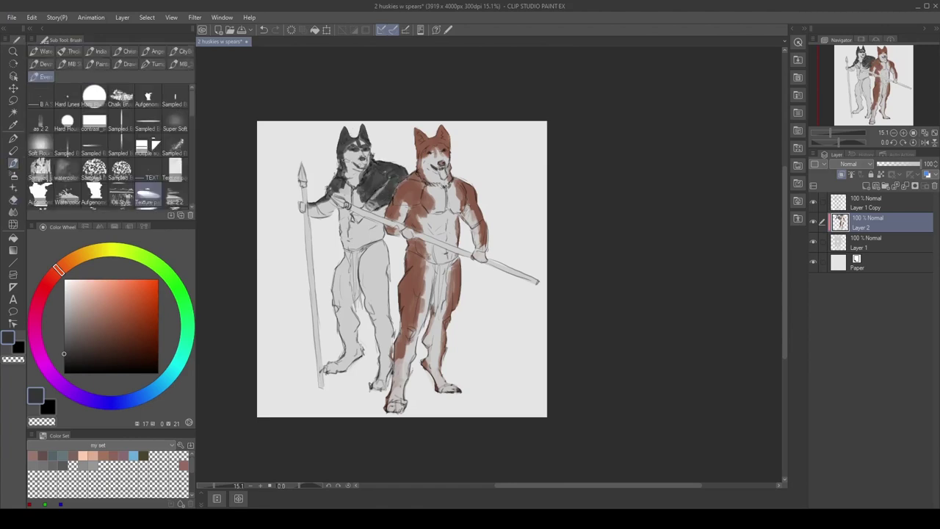
Step: Paint dark grey fur along the rear figure's torso side, hips, legs and feet
mouse_move(337, 191)
left_mouse_down()
mouse_move(342, 223)
mouse_move(371, 239)
mouse_move(375, 229)
mouse_move(359, 199)
mouse_move(345, 243)
mouse_move(331, 236)
mouse_move(355, 222)
mouse_move(326, 296)
left_mouse_up()
left_click_drag(325, 241, 324, 345)
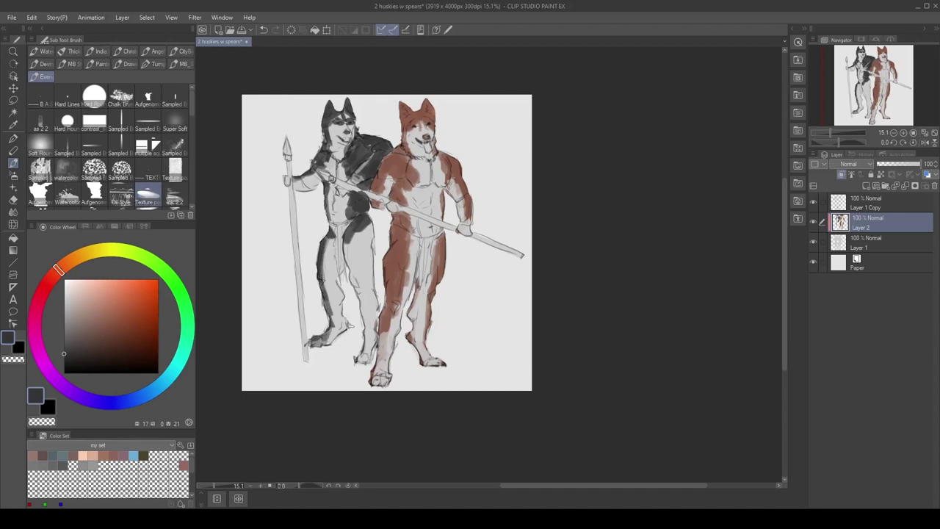
left_click_drag(339, 281, 350, 326)
mouse_move(345, 236)
left_mouse_down()
mouse_move(339, 273)
mouse_move(363, 301)
left_mouse_up()
left_click_drag(361, 222, 374, 326)
mouse_move(367, 325)
left_mouse_down()
mouse_move(370, 366)
mouse_move(366, 345)
left_mouse_up()
left_click_drag(357, 229, 360, 244)
Step: Blend the dark grey fur edges on the rear figure's legs with the Color Jitter blending brush
key("j")
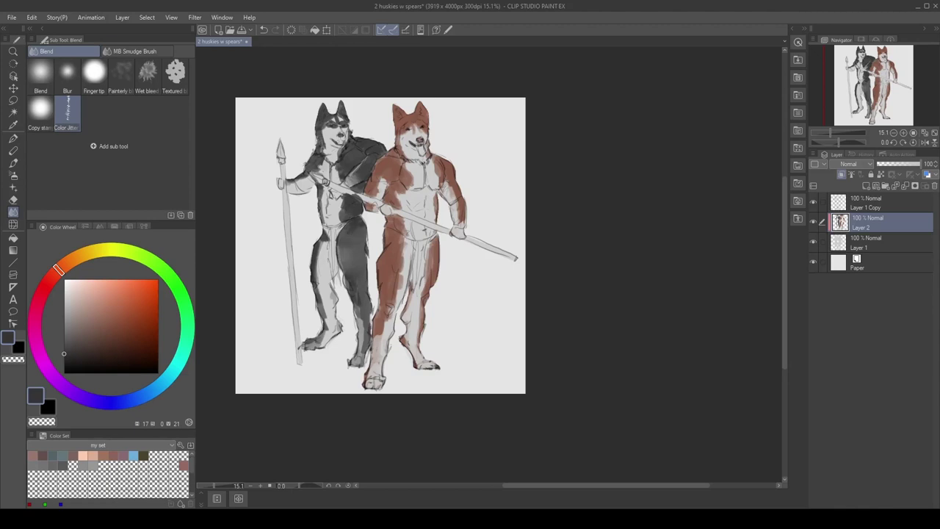
left_click_drag(319, 272, 325, 322)
left_click_drag(320, 337, 320, 345)
left_click_drag(357, 303, 362, 352)
left_click_drag(345, 270, 346, 277)
Step: Blend the reddish-brown fur edges on the front figure's legs, arm, chest and shoulders
mouse_move(402, 237)
left_mouse_down()
mouse_move(384, 336)
mouse_move(419, 341)
left_mouse_up()
left_click_drag(405, 338, 405, 348)
left_click_drag(426, 270, 427, 290)
left_click_drag(424, 254, 425, 275)
left_click_drag(450, 181, 452, 196)
left_click_drag(435, 196, 435, 215)
mouse_move(436, 160)
left_mouse_down()
mouse_move(436, 185)
mouse_move(380, 165)
left_mouse_up()
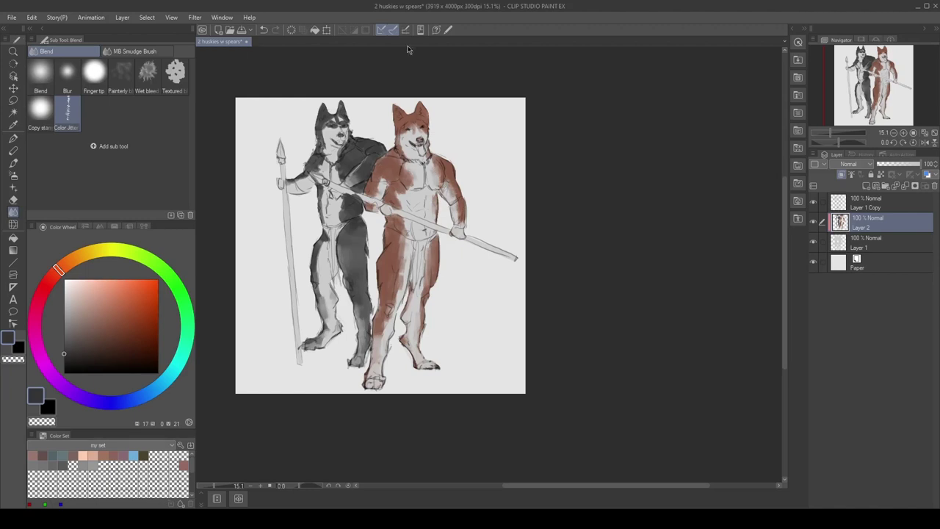
Step: Clean up the dark fur around the rear figure's muzzle and neck with the Kneaded eraser
key("e")
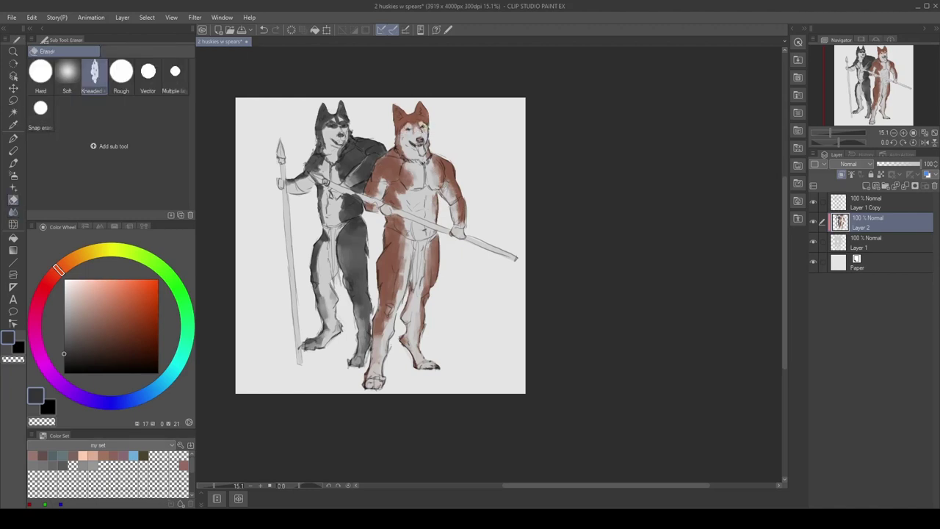
left_click_drag(343, 150, 350, 156)
key("j")
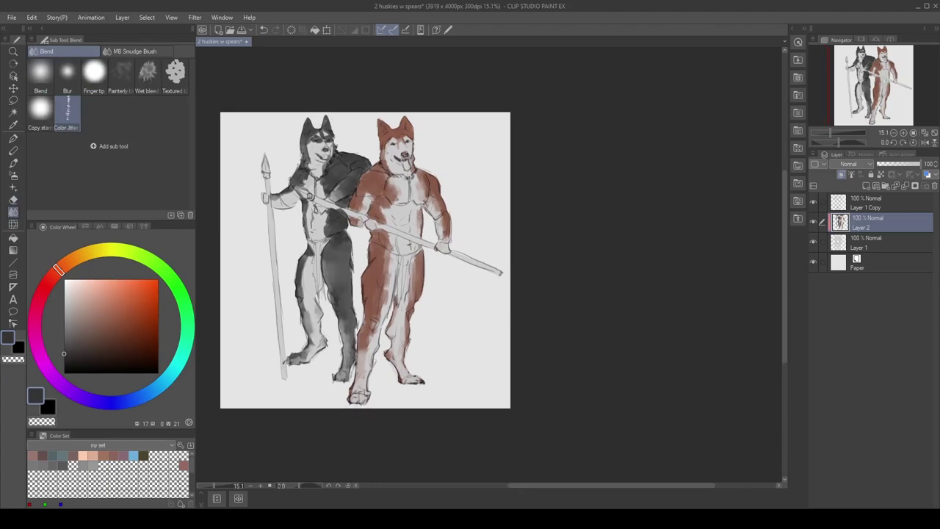
Step: Create a new clipped layer above Layer 2 and paint muted pink tints on the rear figure's forearm and the tongues
key("b")
left_click(382, 188, "alt")
key("ctrl+shift+n")
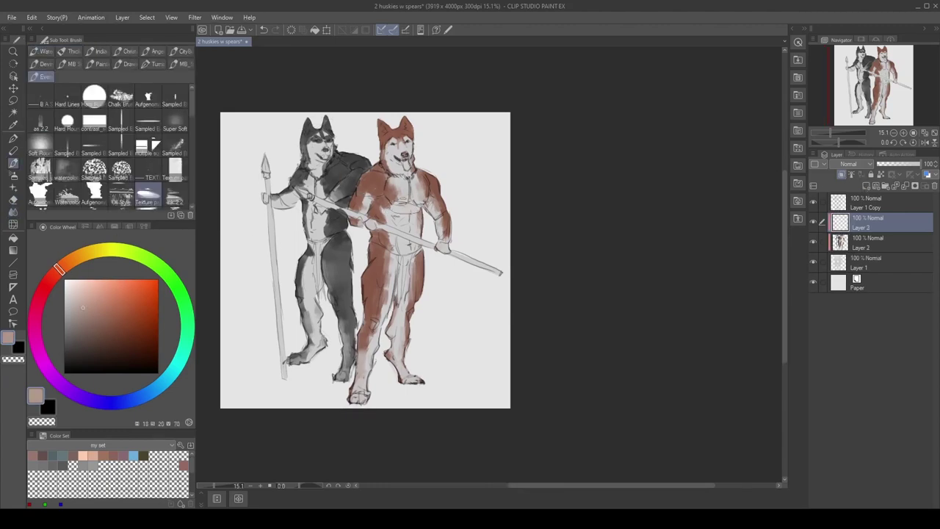
left_click_drag(279, 211, 301, 222)
left_click(259, 140, "alt")
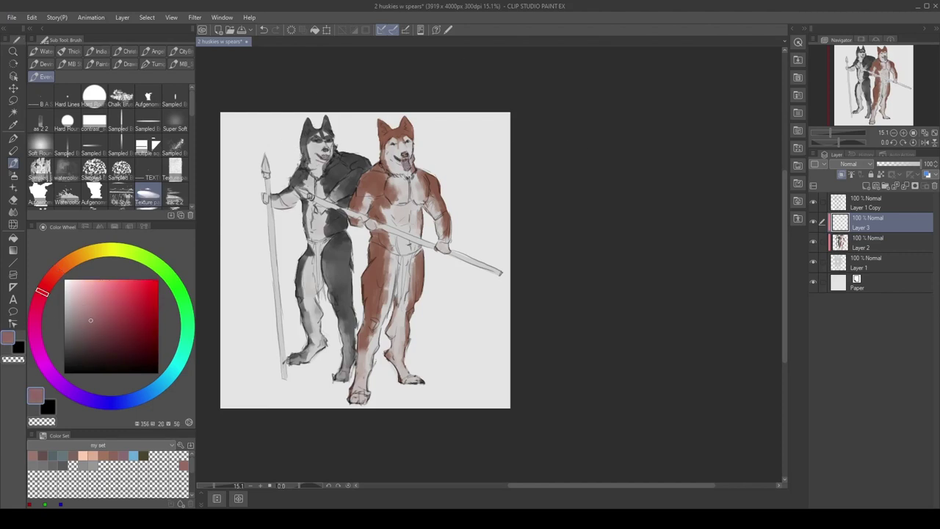
Step: Paint the front figure's loincloth and waistband dark teal blue
left_click(161, 384)
left_click(91, 342)
mouse_move(378, 247)
left_mouse_down()
mouse_move(401, 302)
mouse_move(423, 251)
left_mouse_up()
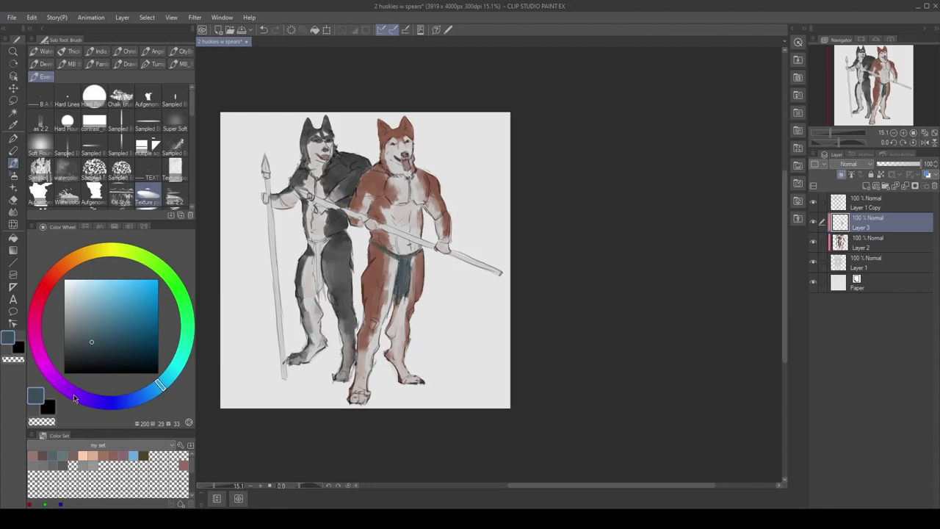
Step: Paint the rear figure's loincloth dark green and merge the colour layer into Layer 2
left_click(174, 287)
mouse_move(307, 240)
left_mouse_down()
mouse_move(329, 247)
mouse_move(324, 298)
mouse_move(327, 251)
mouse_move(326, 284)
mouse_move(349, 276)
mouse_move(346, 302)
left_mouse_up()
left_click(160, 384)
left_click(339, 283, "alt")
key("ctrl+e")
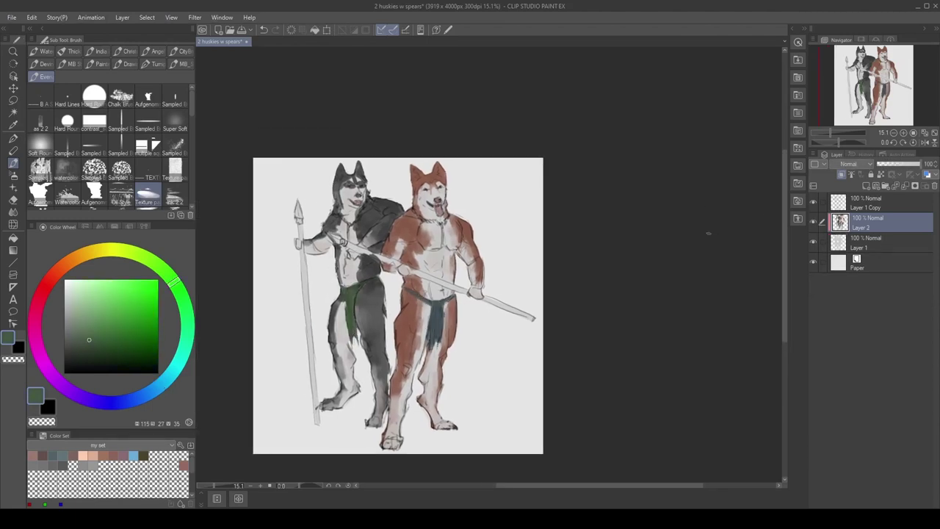
Step: Lower the opacity of Layer 1 Copy to 69% and add a new layer above Layer 2
left_click(874, 203)
left_click_drag(922, 163, 908, 163)
left_click(874, 222)
left_click(867, 185)
Step: Try orange and blue as paint colours with the MB texture brush
left_click(183, 64)
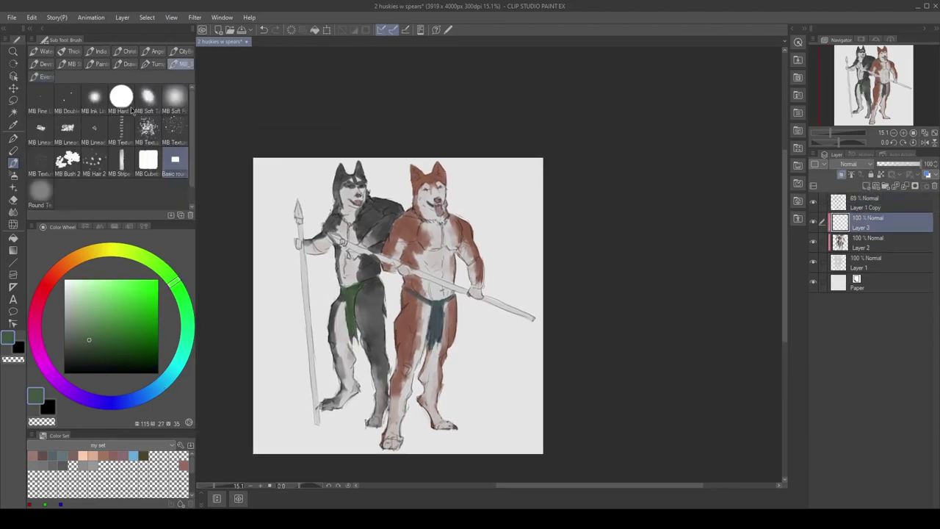
left_click(61, 268)
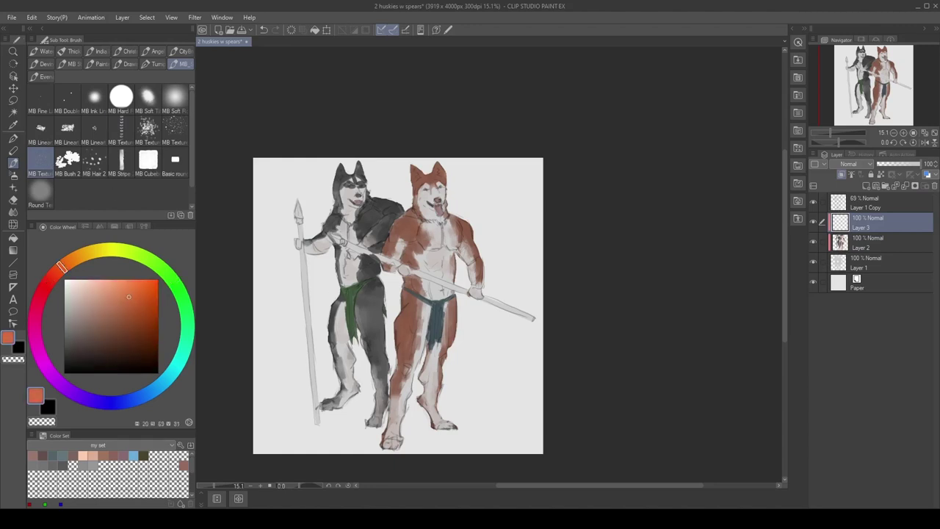
left_click(114, 403)
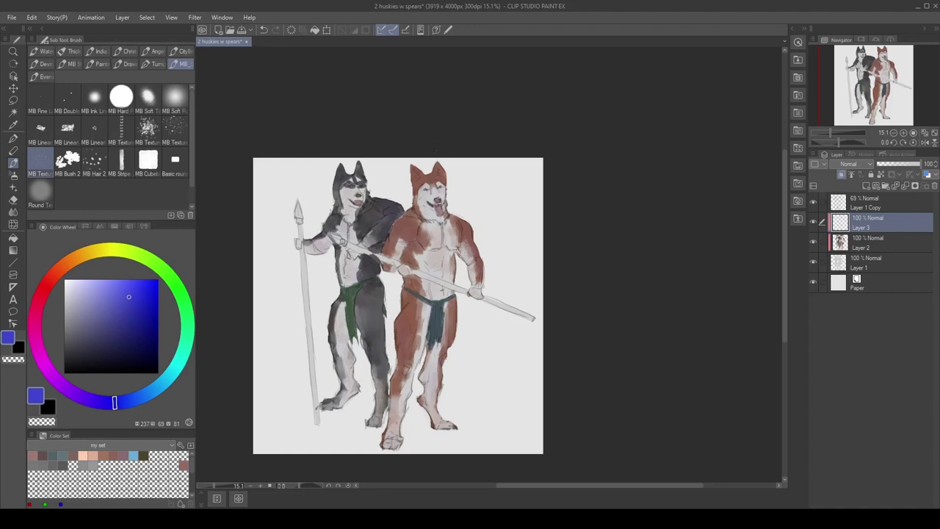
Step: Set Layer 3 to Hard light, clipped to the layer below, and choose a dark greyish brown
left_click(842, 176)
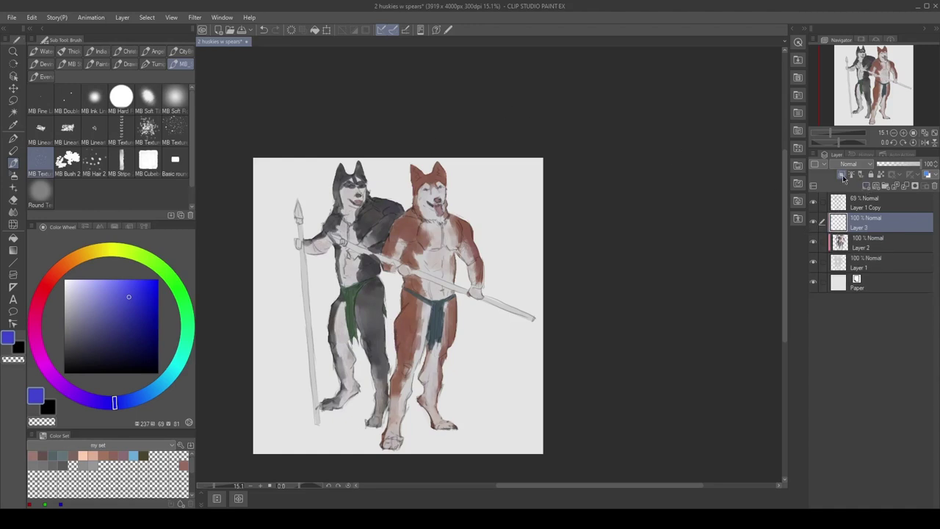
left_click(54, 275)
left_click(84, 338)
Step: Browse the brush sets and select the Basic round brush from the MB set
left_click(41, 76)
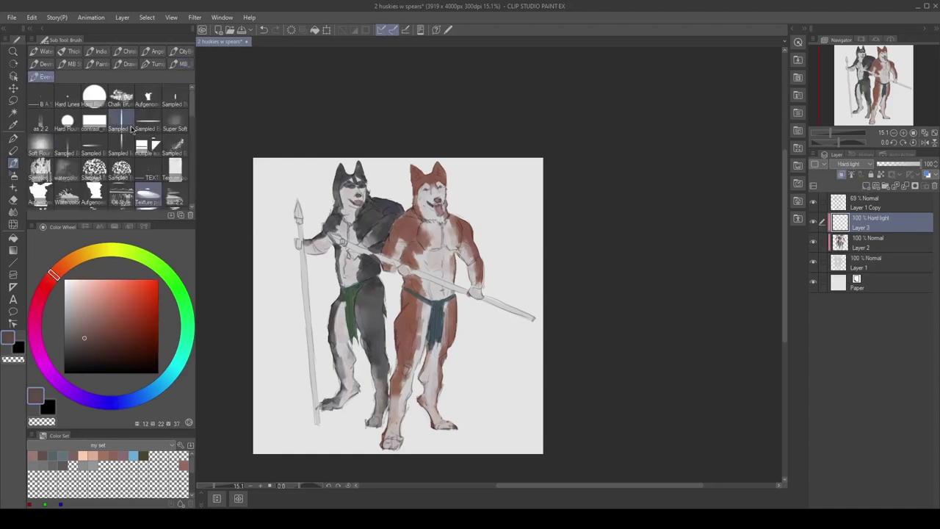
left_click(182, 64)
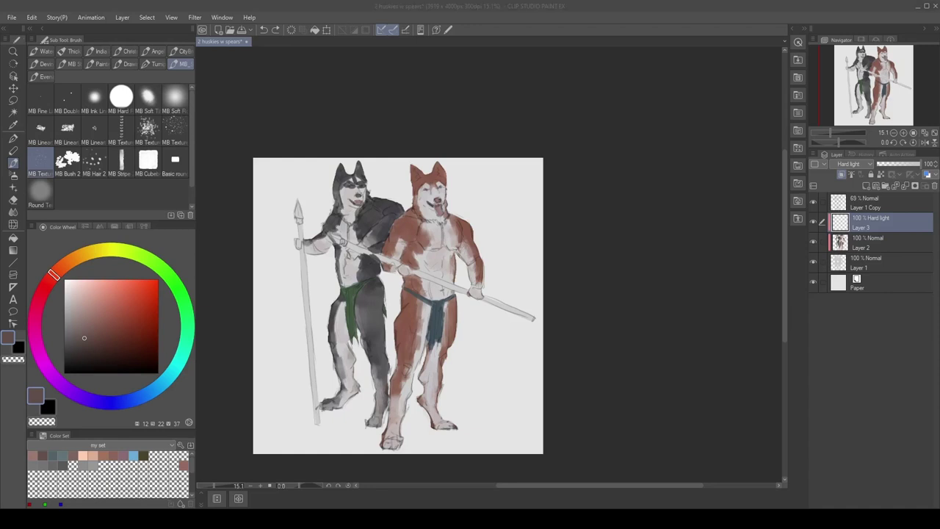
left_click(175, 160)
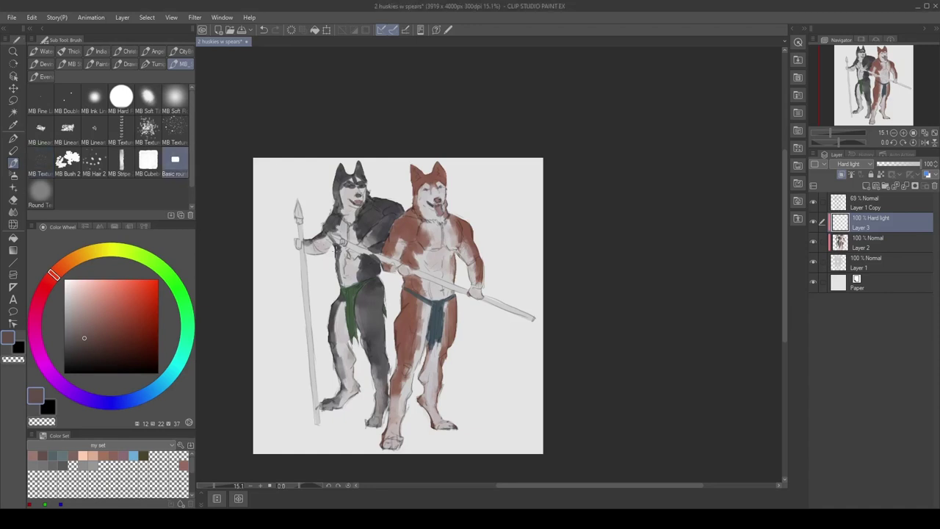
Step: Shade the red husky's upper thighs, loincloth, upper arm and neck with dark greyish brown on the Hard light layer
mouse_move(412, 239)
left_mouse_down()
mouse_move(470, 265)
mouse_move(476, 294)
mouse_move(444, 331)
mouse_move(431, 307)
mouse_move(433, 315)
mouse_move(423, 312)
left_mouse_up()
left_click_drag(416, 277, 403, 308)
left_click_drag(413, 248, 403, 267)
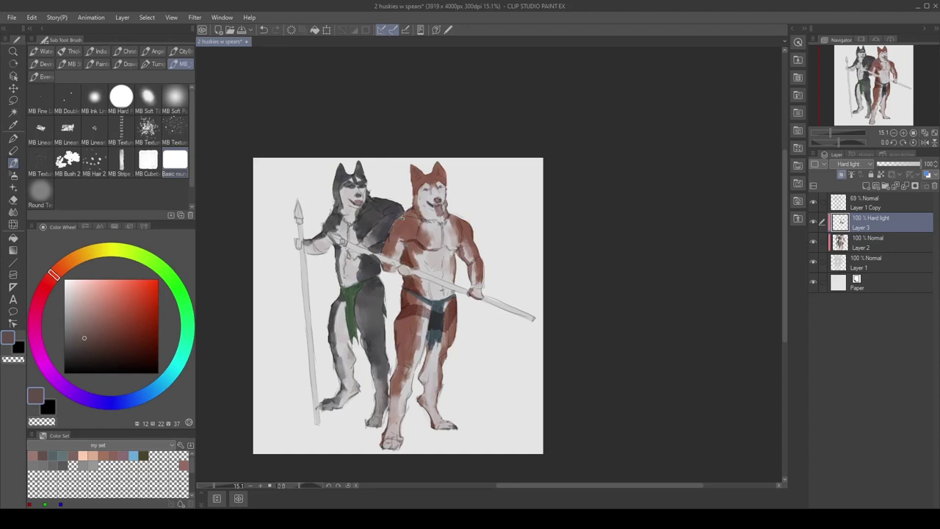
left_click_drag(402, 218, 383, 256)
left_click_drag(412, 209, 438, 220)
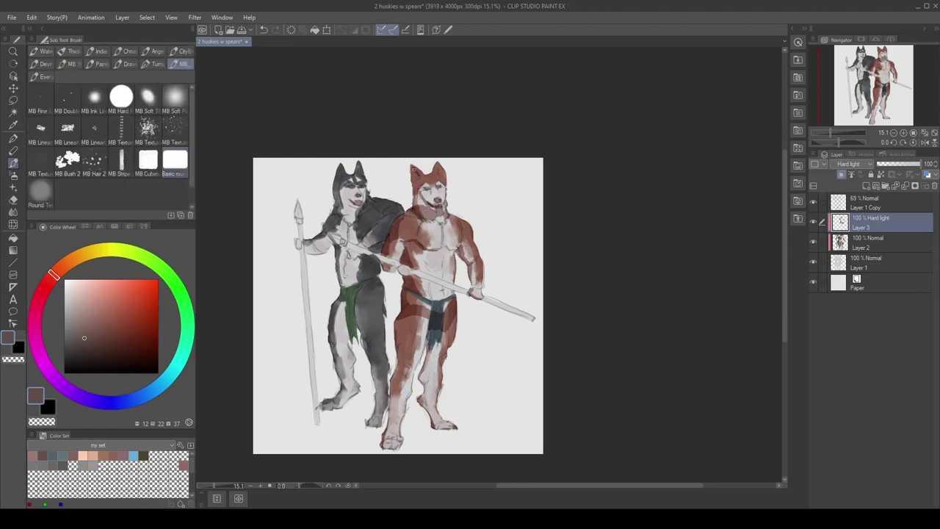
Step: Paint shadows along the red husky's head, torso and legs, and begin shading the black husky's head
left_click_drag(414, 169, 446, 248)
mouse_move(400, 321)
left_mouse_down()
mouse_move(399, 354)
mouse_move(413, 290)
mouse_move(397, 382)
left_mouse_up()
mouse_move(448, 292)
left_mouse_down()
mouse_move(450, 277)
mouse_move(437, 320)
mouse_move(443, 357)
mouse_move(468, 365)
left_mouse_up()
left_click_drag(411, 375, 405, 383)
left_click_drag(347, 175, 352, 222)
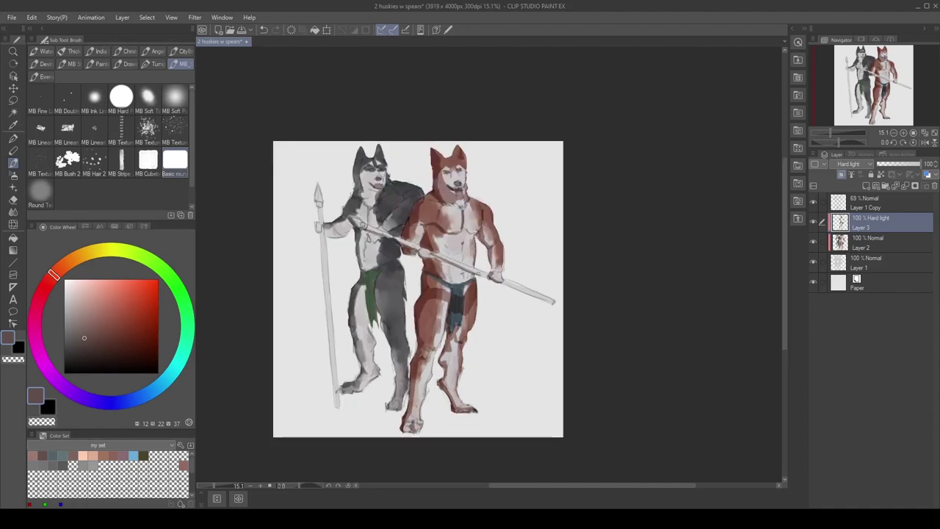
Step: Shade the red husky's diagonal spear and refine the shadow on his muzzle and chin with the blend tool
left_click_drag(529, 294, 516, 312)
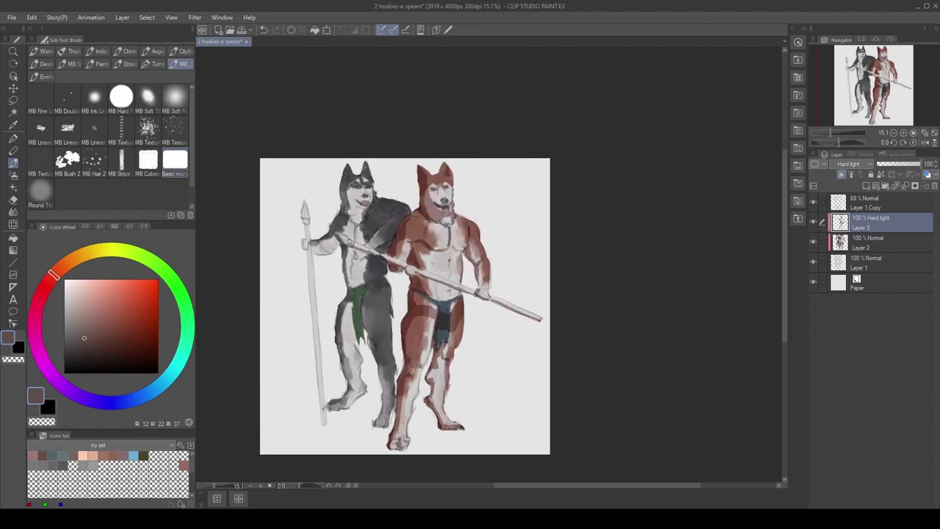
left_click_drag(418, 302, 451, 272)
key("j")
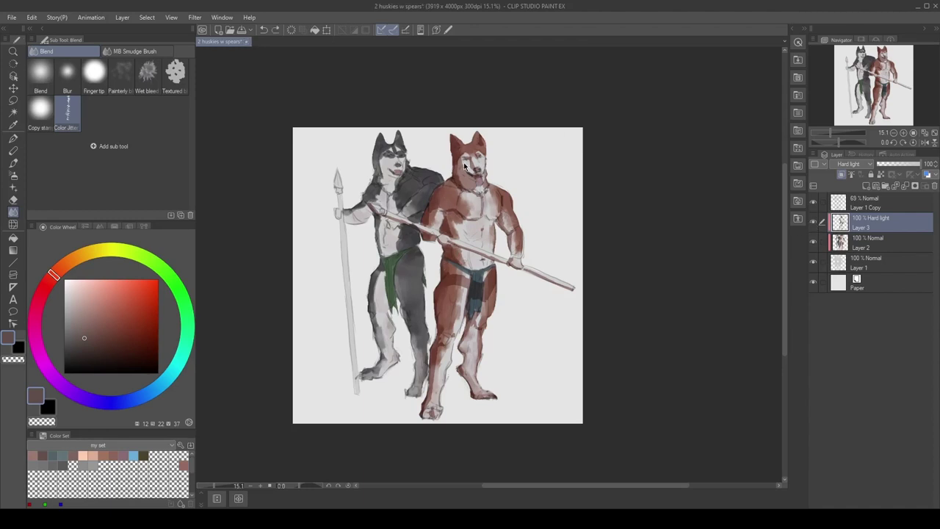
key("b")
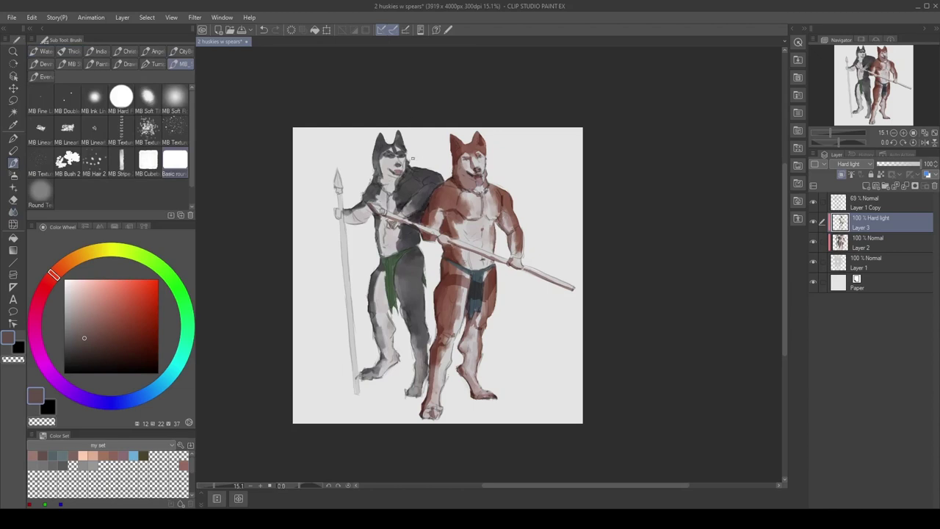
Step: Shade the black husky's cloak, abdomen, loincloth and both legs with dark greyish brown
mouse_move(426, 184)
left_mouse_down()
mouse_move(407, 202)
mouse_move(415, 187)
left_mouse_up()
mouse_move(395, 245)
left_mouse_down()
mouse_move(408, 237)
mouse_move(398, 247)
left_mouse_up()
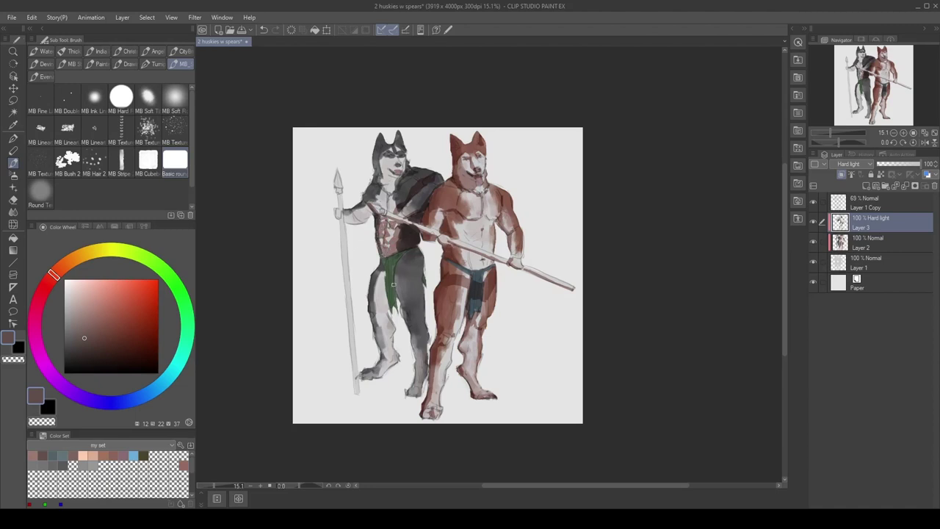
mouse_move(393, 284)
left_mouse_down()
mouse_move(375, 370)
mouse_move(390, 268)
mouse_move(457, 263)
left_mouse_up()
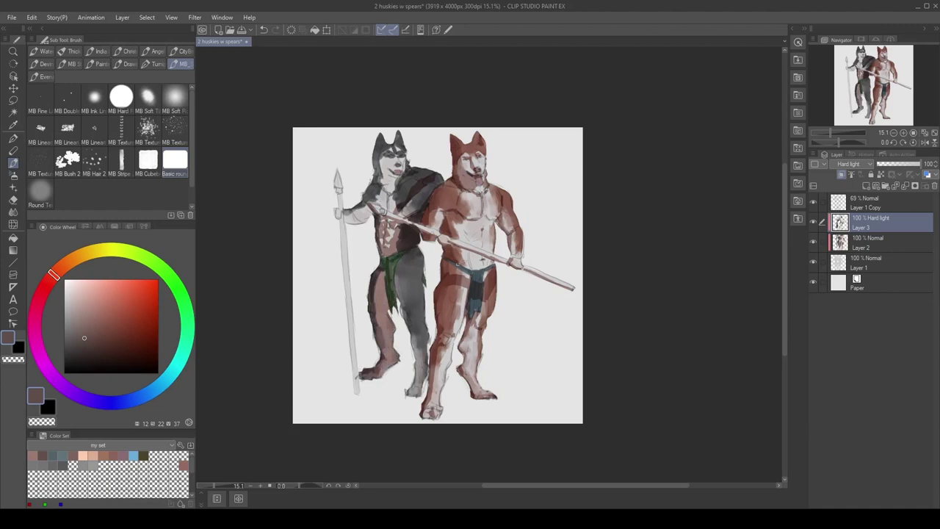
left_click_drag(397, 263, 400, 287)
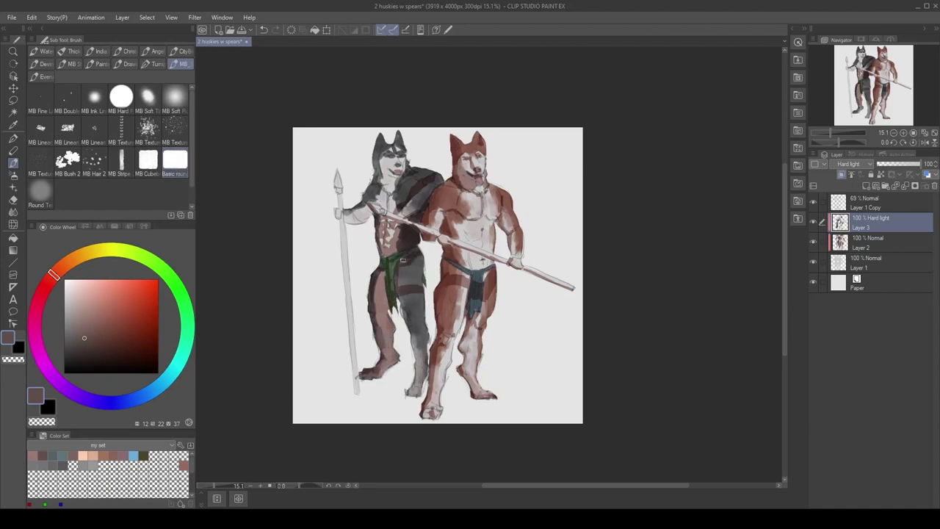
scroll(418, 265, "down", 2)
mouse_move(403, 251)
left_mouse_down()
mouse_move(411, 225)
mouse_move(418, 267)
mouse_move(402, 287)
left_mouse_up()
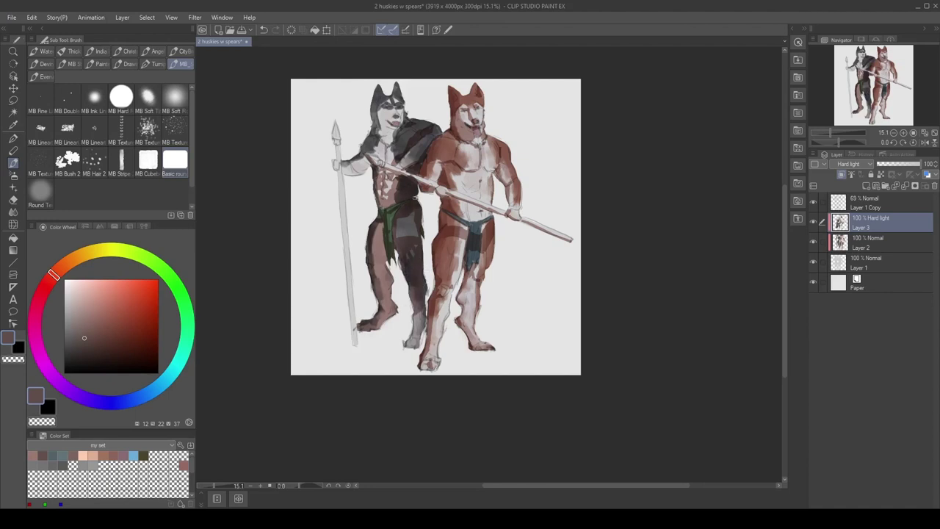
Step: Erase some shading from the black husky's thigh and paint a shadow along his raised spear arm
key("e")
key("b")
key("e")
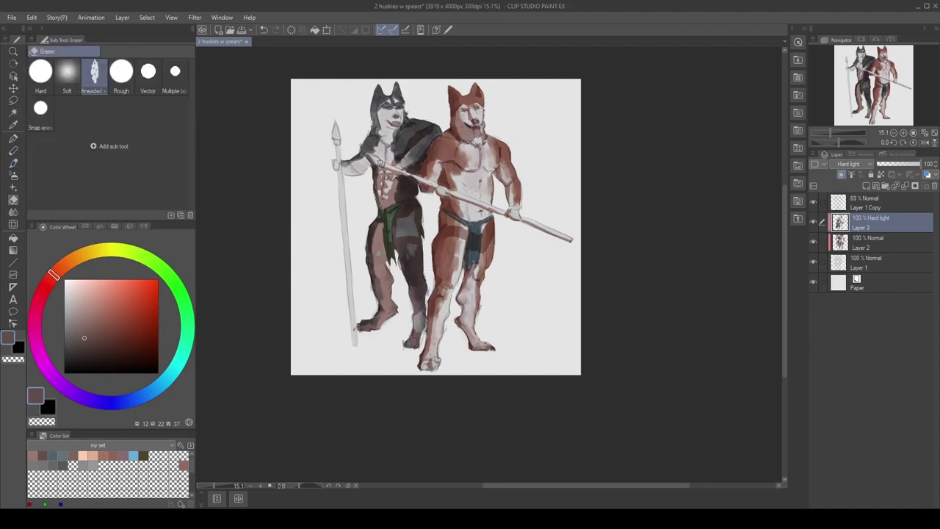
left_click_drag(372, 256, 379, 238)
key("b")
left_click_drag(346, 175, 361, 156)
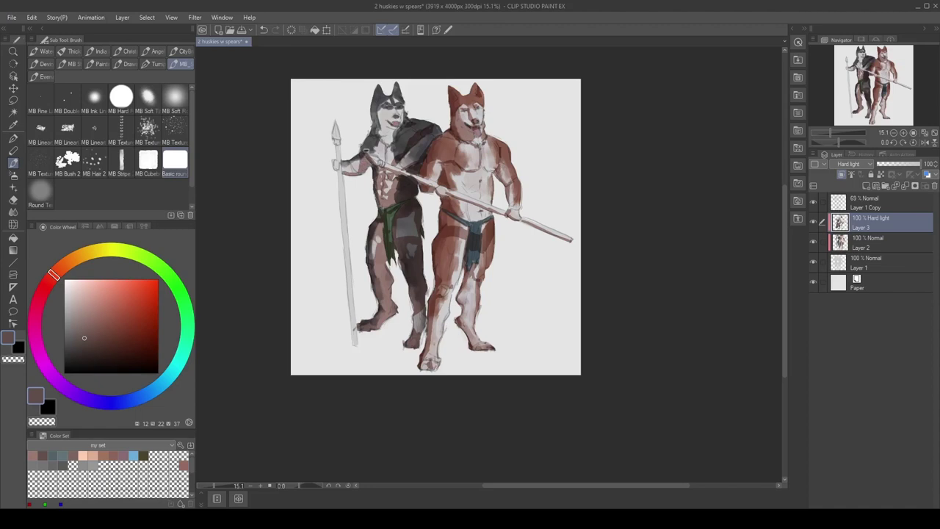
Step: Shade the upright spear from tip to base and refine the shadows on the black husky's face
key("e")
key("b")
mouse_move(334, 121)
left_mouse_down()
mouse_move(355, 348)
mouse_move(338, 391)
left_mouse_up()
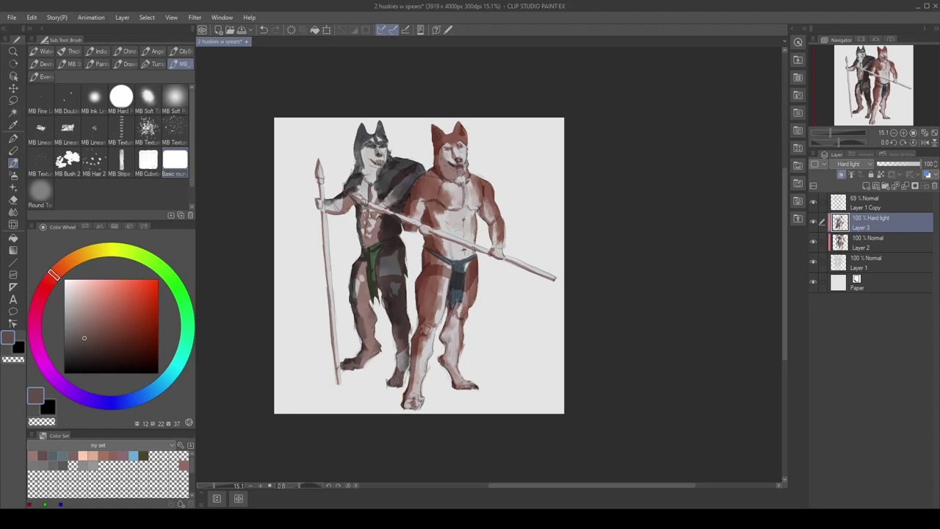
mouse_move(376, 164)
left_mouse_down()
mouse_move(363, 120)
mouse_move(356, 169)
mouse_move(371, 173)
left_mouse_up()
key("j")
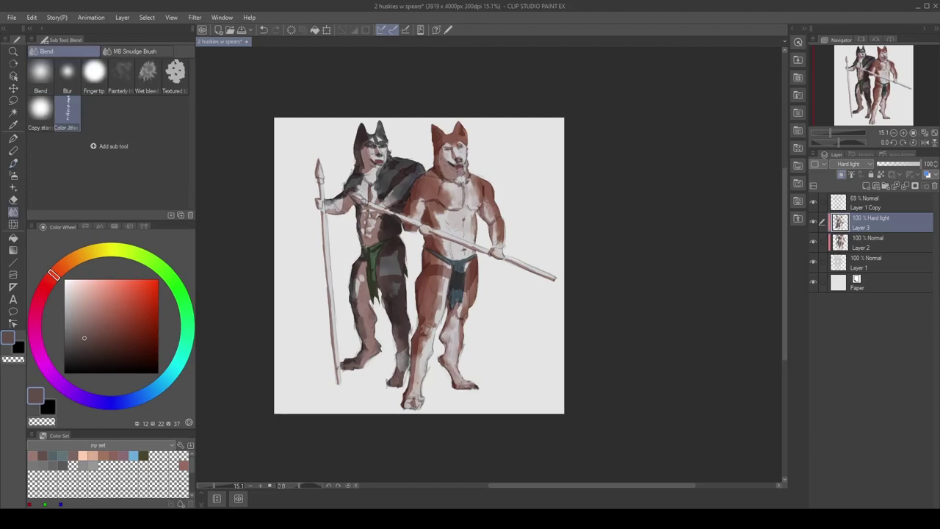
key("b")
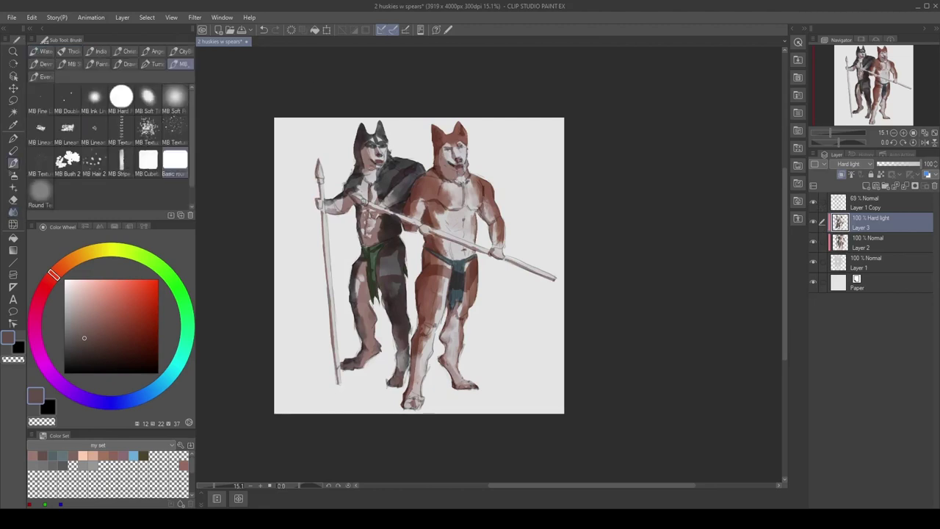
key("e")
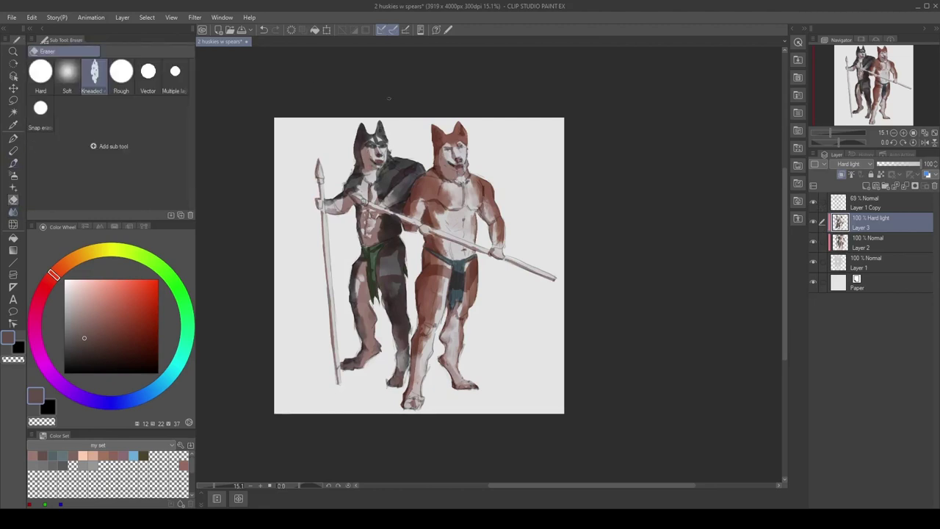
Step: Add a new layer directly above the Paper layer and paint a dark grey ground shadow beneath both figures' feet
key("ctrl+shift+n")
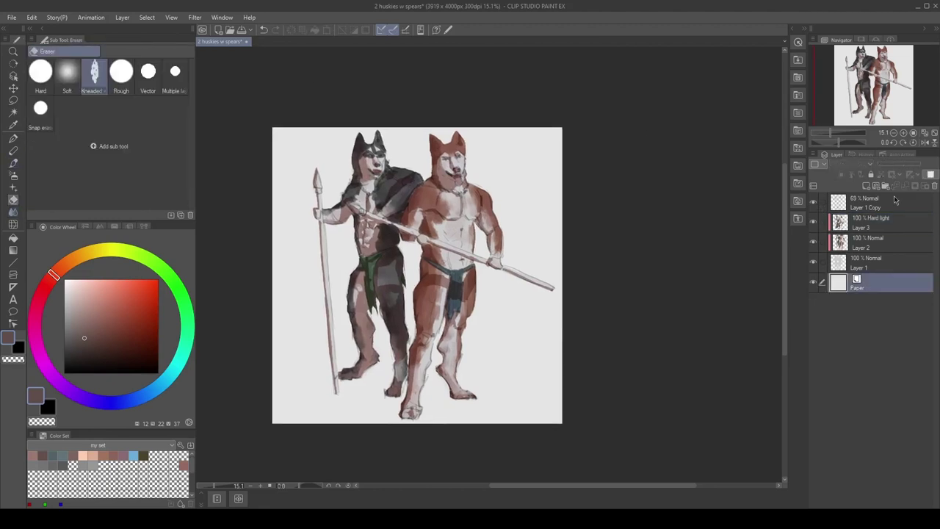
key("b")
left_click_drag(334, 393, 437, 395)
mouse_move(373, 379)
left_mouse_down()
mouse_move(465, 400)
mouse_move(419, 381)
mouse_move(366, 391)
mouse_move(393, 372)
mouse_move(529, 393)
left_mouse_up()
scroll(416, 294, "up", 1)
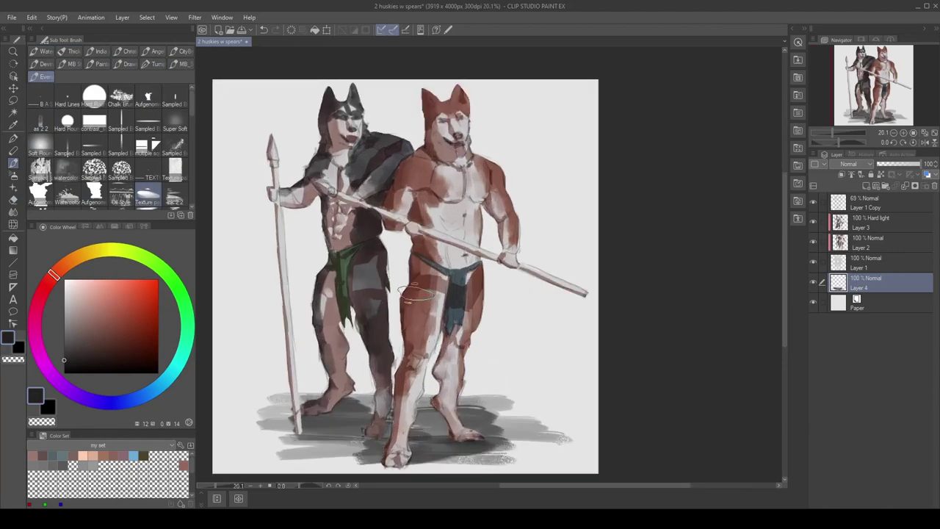
Step: Add a layer above Layer 3 and try a Hue/Saturation/Luminosity correction layer masked to Layer 3's painted area
left_click(845, 229)
key("ctrl+shift+n")
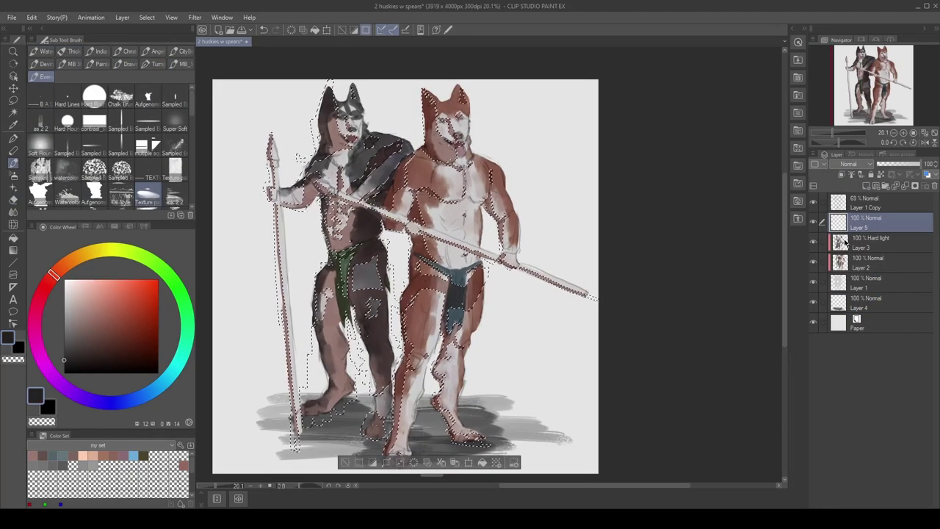
key("ctrl+u")
key("Return")
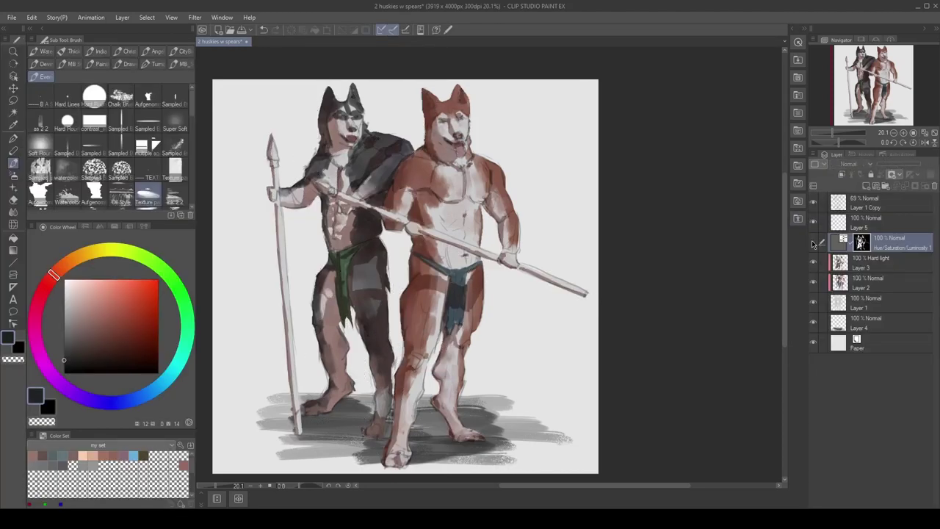
key("ctrl+z")
Step: Choose a dark orange-brown and refine the Hard light shading on the red husky's chest, abdomen and neck
left_click(88, 343)
left_click(60, 271)
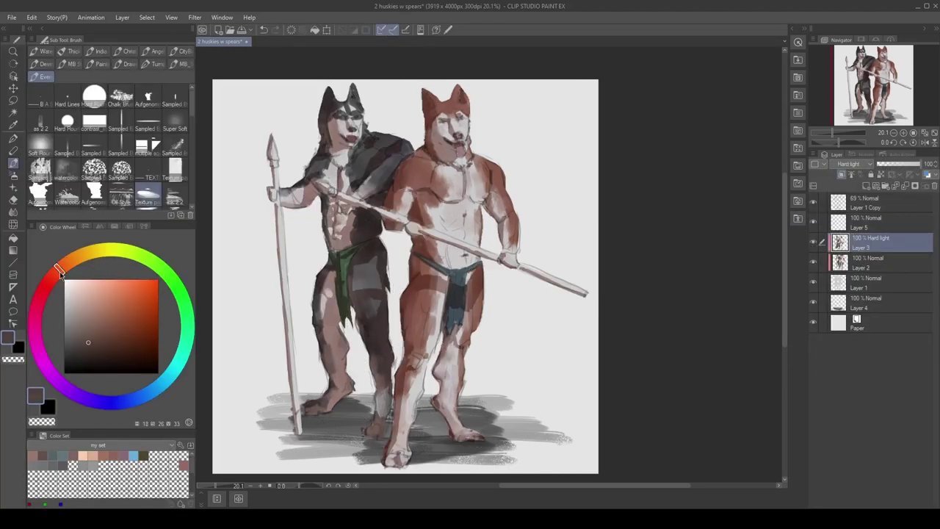
left_click_drag(464, 193, 479, 198)
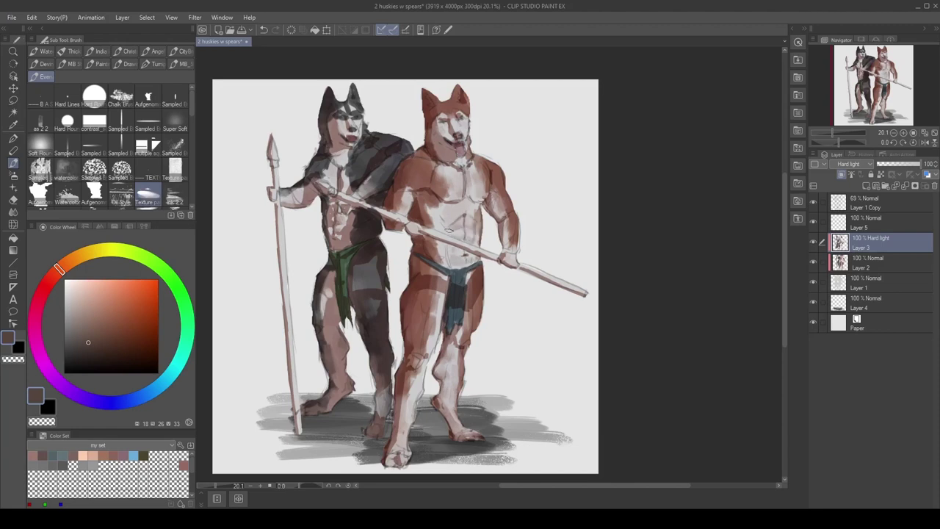
mouse_move(479, 220)
left_mouse_down()
mouse_move(479, 206)
mouse_move(437, 183)
mouse_move(444, 165)
left_mouse_up()
key("e")
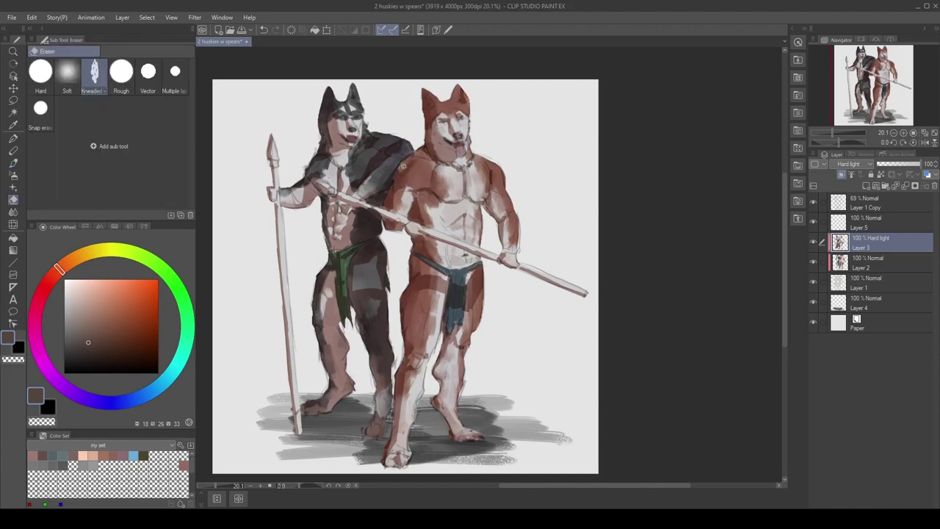
Step: Refine the shading on the red husky's knee, shin and far calf
left_click_drag(424, 304, 420, 234)
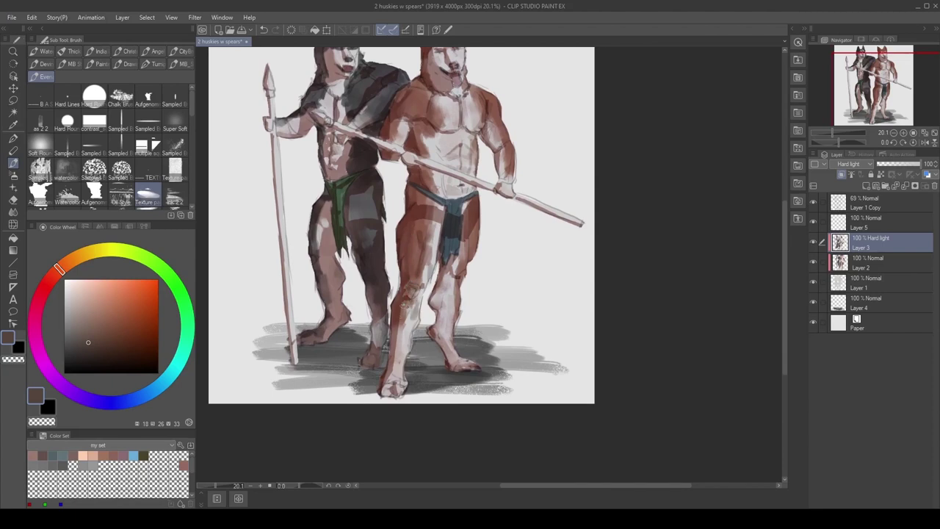
left_click_drag(409, 302, 403, 367)
left_click_drag(439, 297, 445, 307)
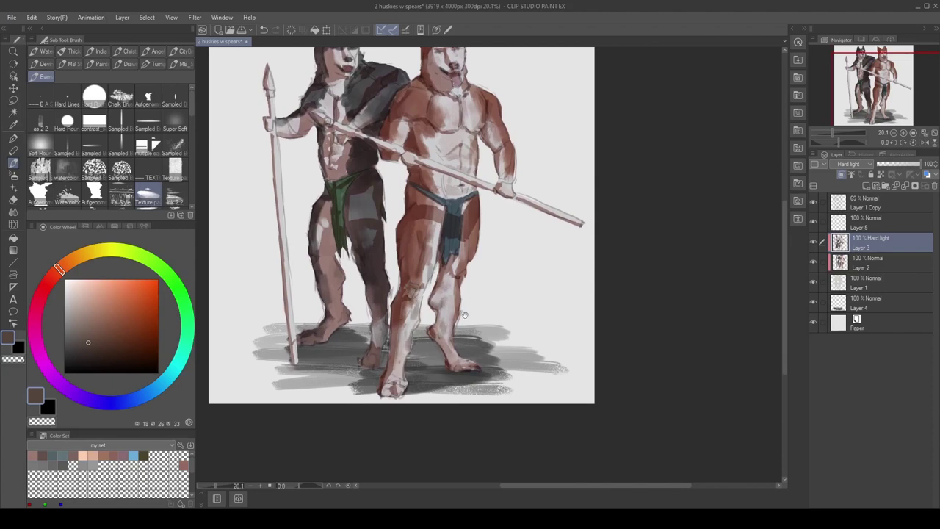
left_click_drag(364, 363, 346, 421)
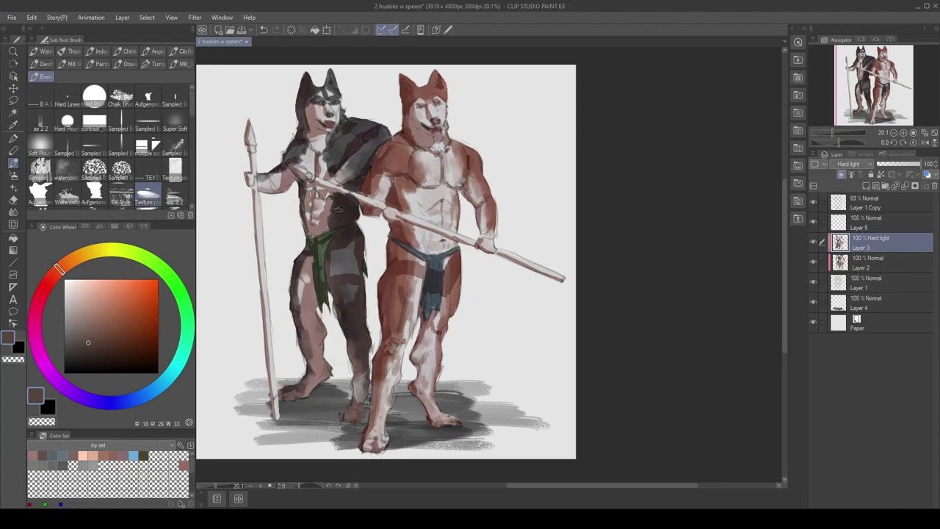
Step: Refine the shading on the black husky's cloak and neck and on the red husky's shoulder and arm
left_click_drag(345, 235, 390, 292)
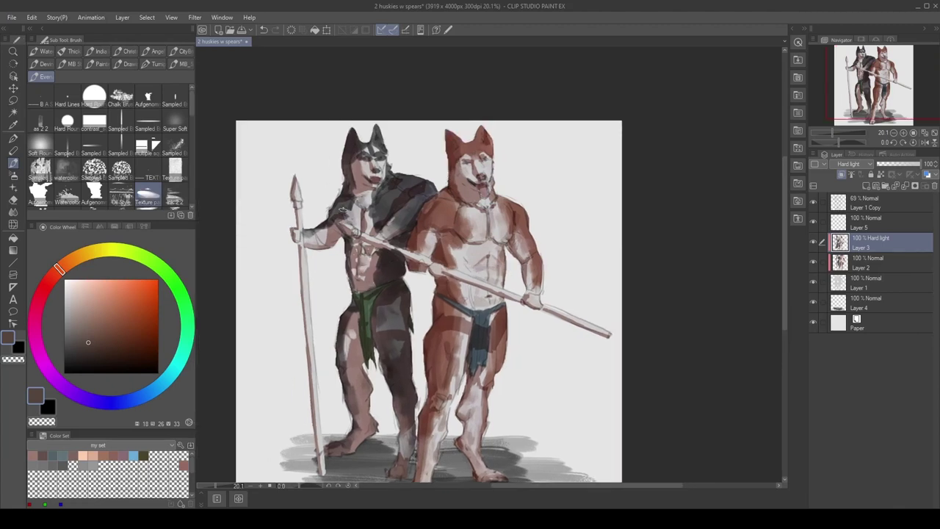
mouse_move(376, 213)
left_mouse_down()
mouse_move(369, 234)
mouse_move(384, 234)
left_mouse_up()
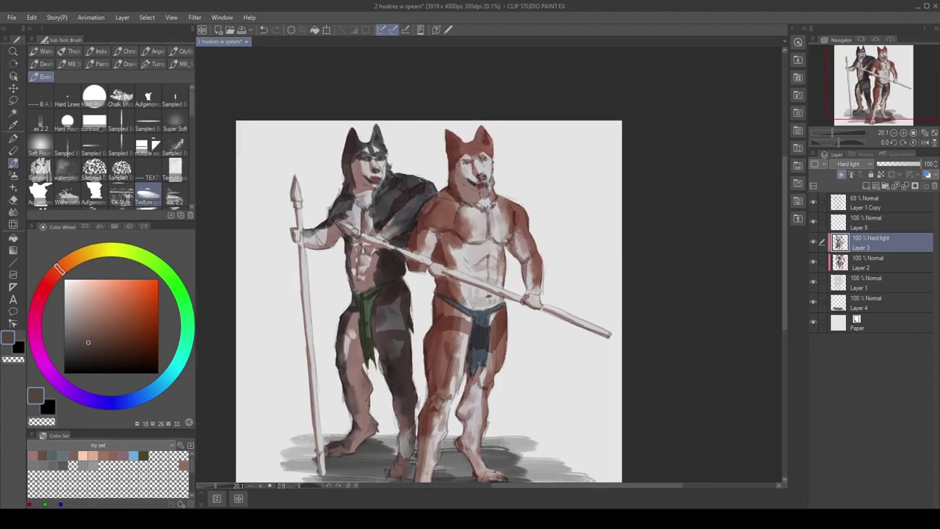
left_click_drag(514, 257, 527, 229)
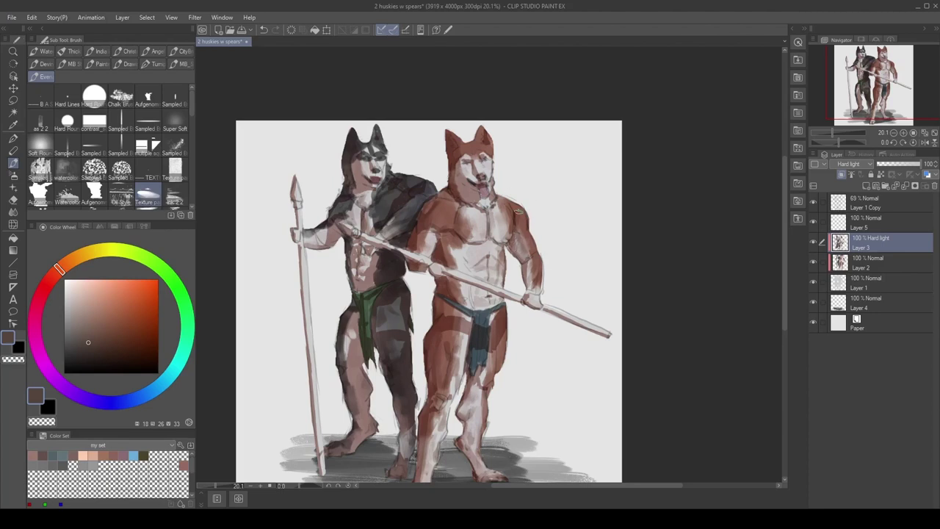
left_click_drag(451, 236, 486, 205)
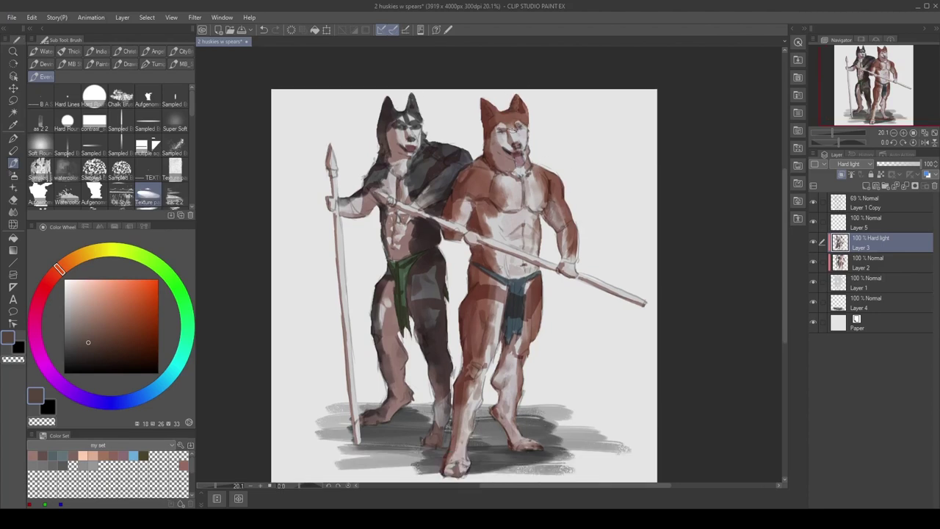
left_click_drag(428, 123, 444, 84)
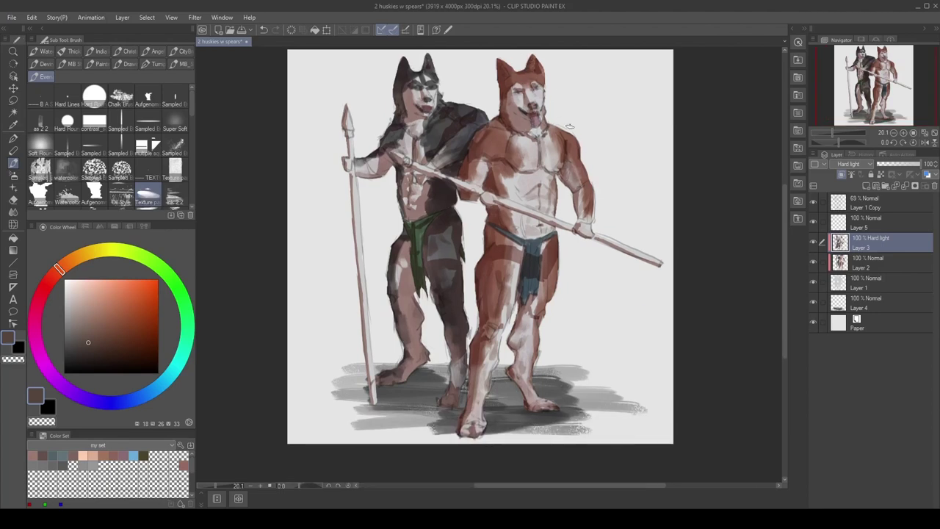
Step: Add a clipped layer beneath Layer 2 and choose a tan brown with the Basic round brush from the MB set
scroll(484, 273, "down", 2)
left_click(811, 263)
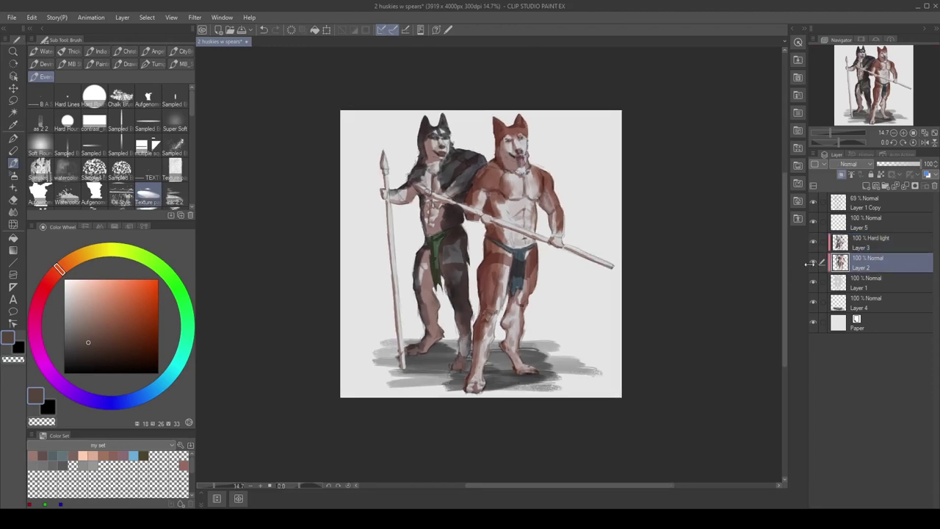
left_click(867, 186)
left_click(183, 63)
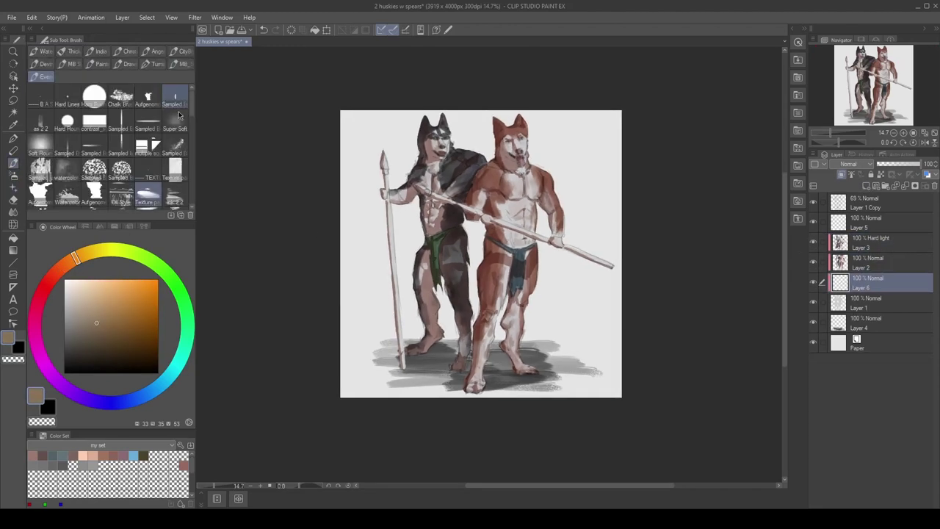
Step: Paint both spear shafts tan brown, colour the upright spear's head, and pick a neutral mid grey
left_click_drag(384, 199, 405, 369)
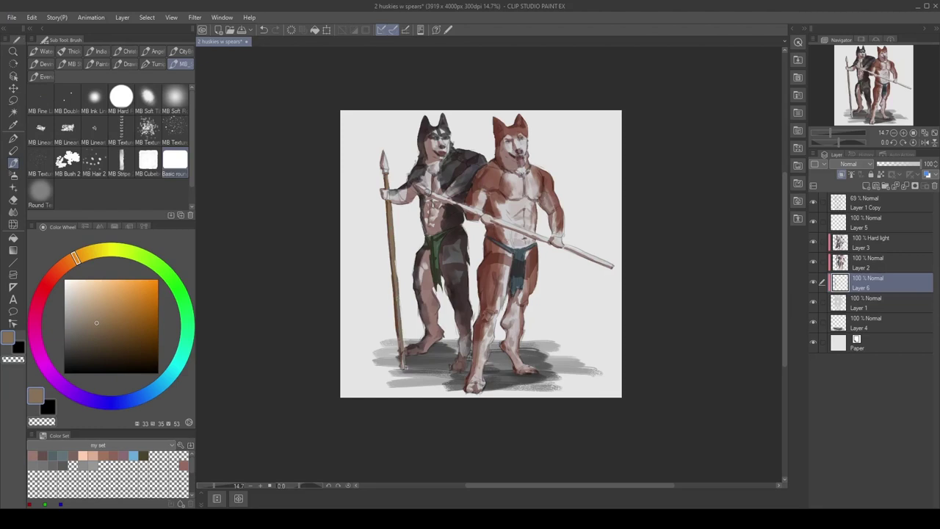
left_click_drag(387, 175, 382, 150)
mouse_move(426, 191)
left_mouse_down()
mouse_move(566, 249)
mouse_move(609, 230)
mouse_move(614, 271)
left_mouse_up()
left_click(63, 324)
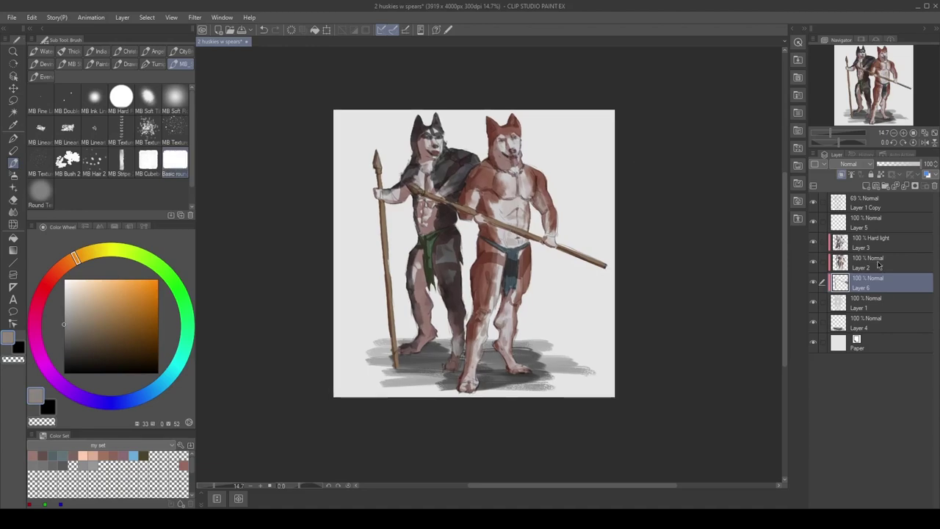
Step: Merge Layer 2 into Layer 6, check the effect of Layer 3 by hiding and showing it, and select Layer 5
left_click(817, 246)
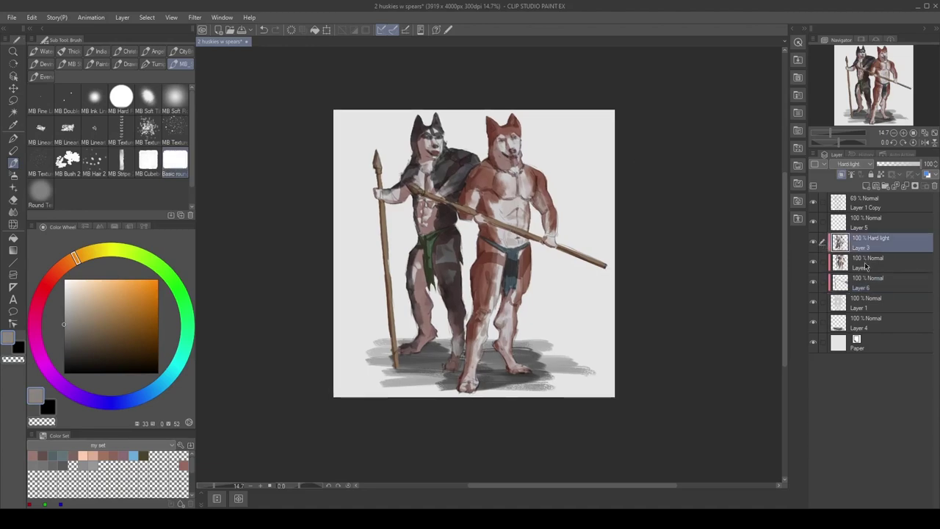
left_click(814, 243)
left_click(814, 243)
left_click(814, 243)
left_click(819, 224)
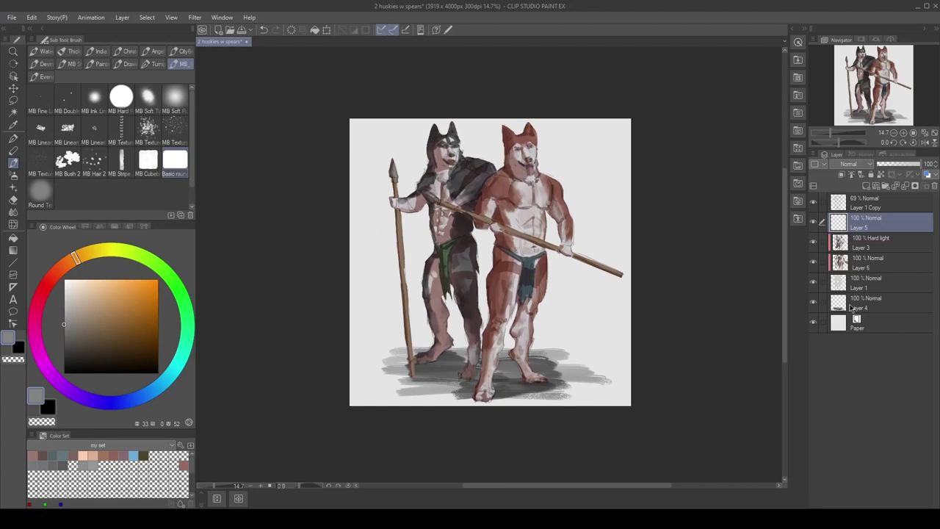
Step: Set Layer 5 to Overlay and airbrush warm red and saturated blue (H 200, S 80, V 84) accents over both huskies
left_click(64, 269)
left_click_drag(63, 269, 57, 271)
left_click(139, 294)
left_click(153, 51)
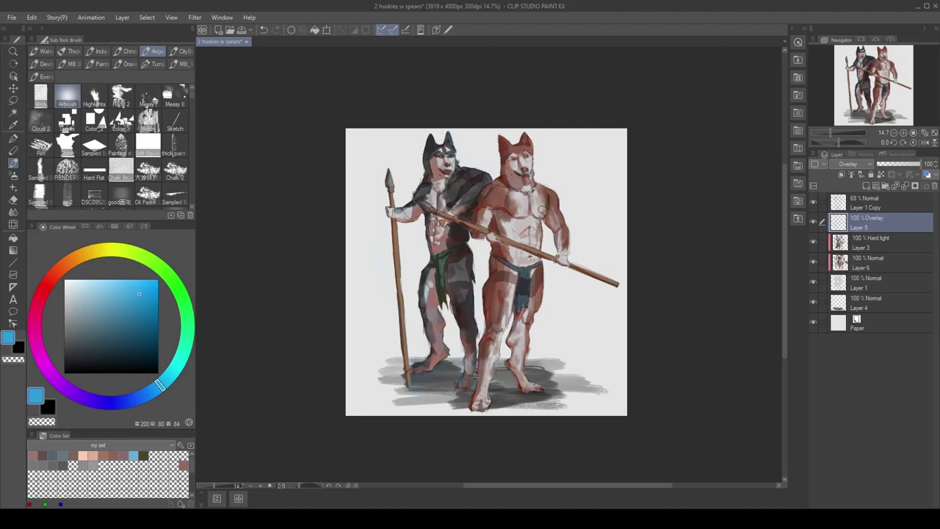
Step: Clip Layer 5 to the layers below and add a new layer above it
left_click(819, 229)
left_click(867, 186)
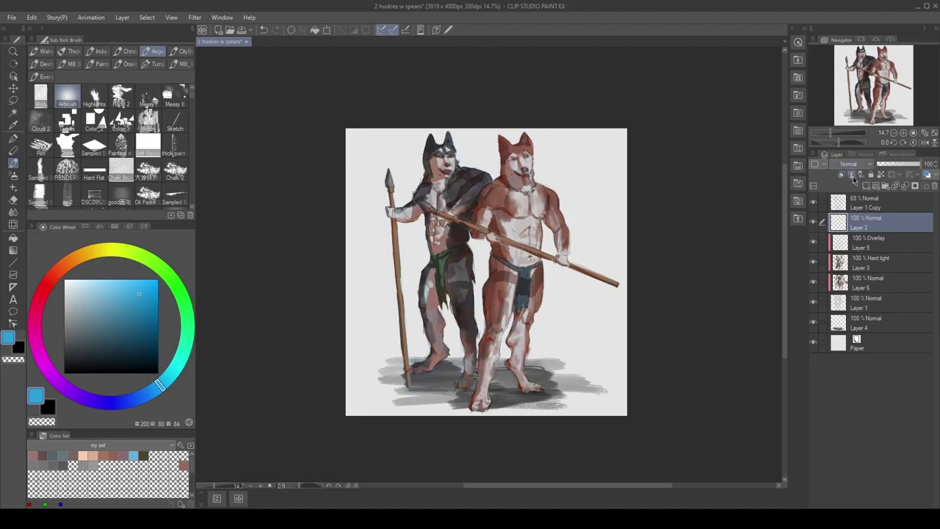
scroll(646, 240, "down", 2)
scroll(623, 245, "up", 1)
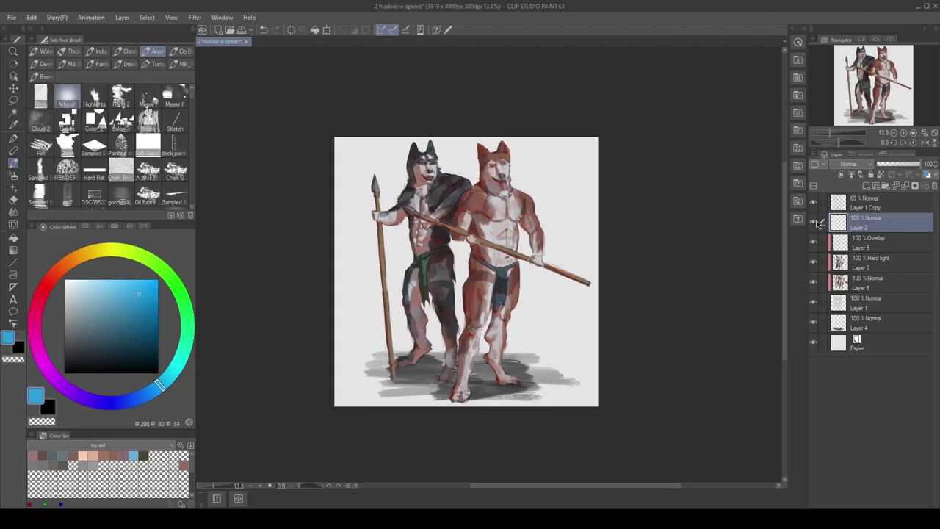
scroll(507, 229, "up", 1)
Step: Set the new layer to Hard light, clip it to the layers below, and choose the textured brush with light blue
left_click(850, 166)
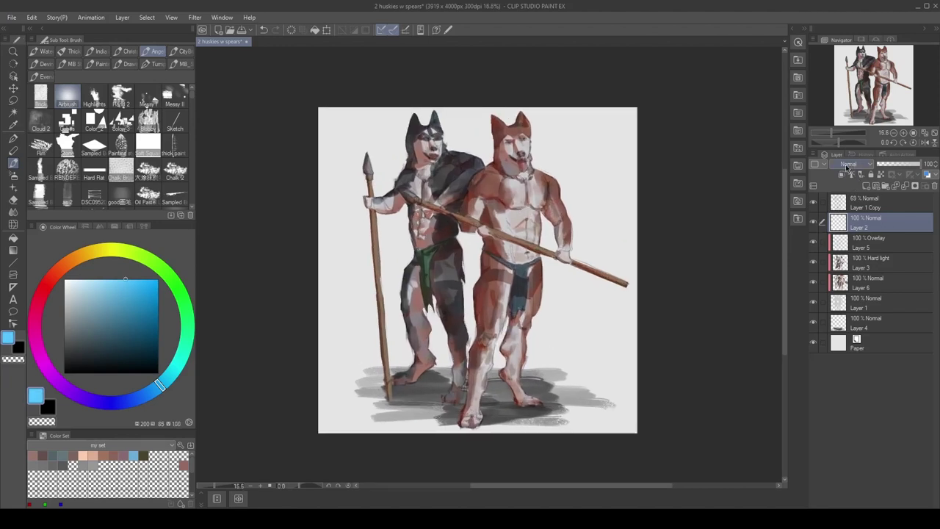
left_click(850, 308)
left_click(41, 76)
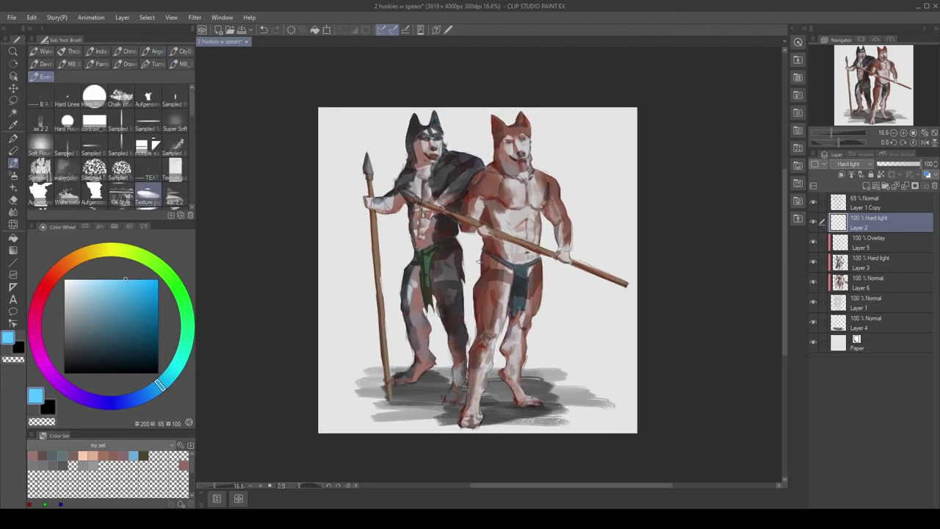
key("ctrl+alt+g")
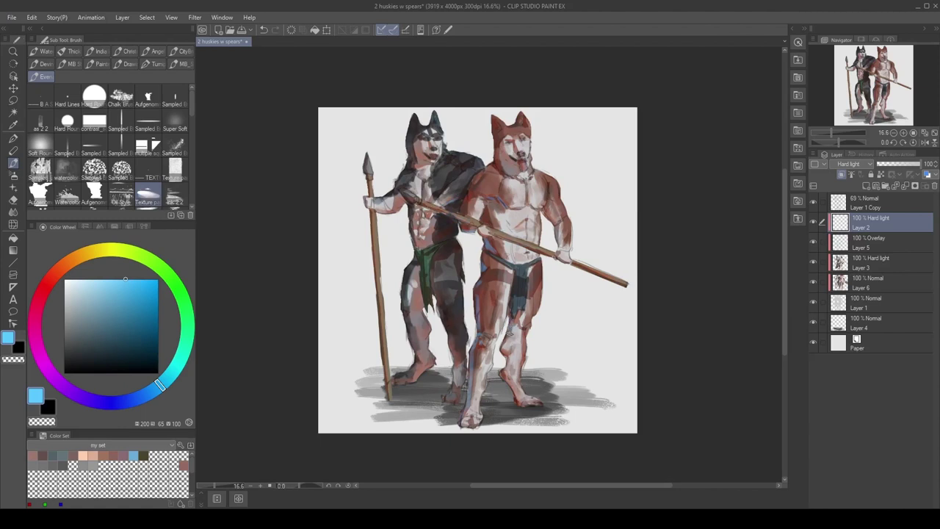
Step: Paint light blue reflected light over the black husky's lower legs and the red husky's far calf
mouse_move(507, 329)
left_mouse_down()
mouse_move(514, 400)
mouse_move(451, 369)
mouse_move(458, 348)
mouse_move(430, 294)
mouse_move(412, 384)
left_mouse_up()
mouse_move(455, 361)
left_mouse_down()
mouse_move(457, 295)
mouse_move(449, 298)
left_mouse_up()
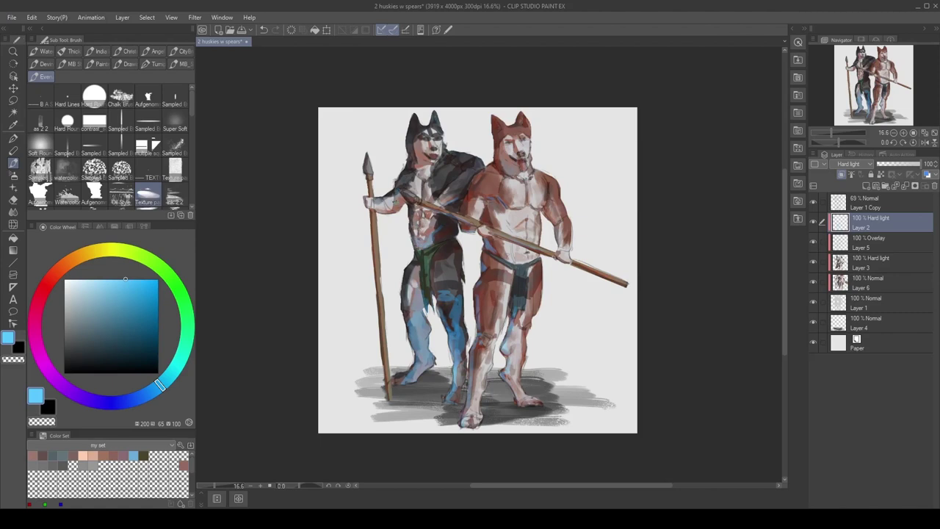
key("j")
key("b")
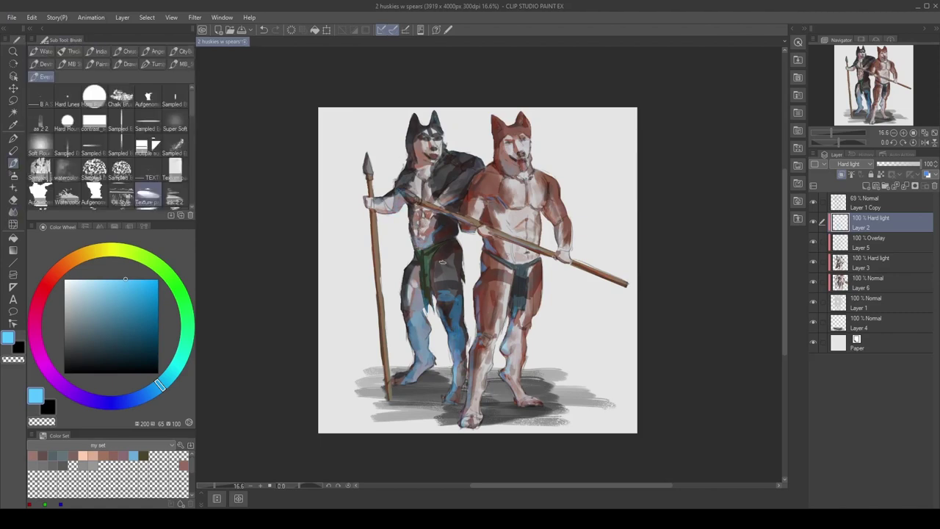
key("ctrl+minus")
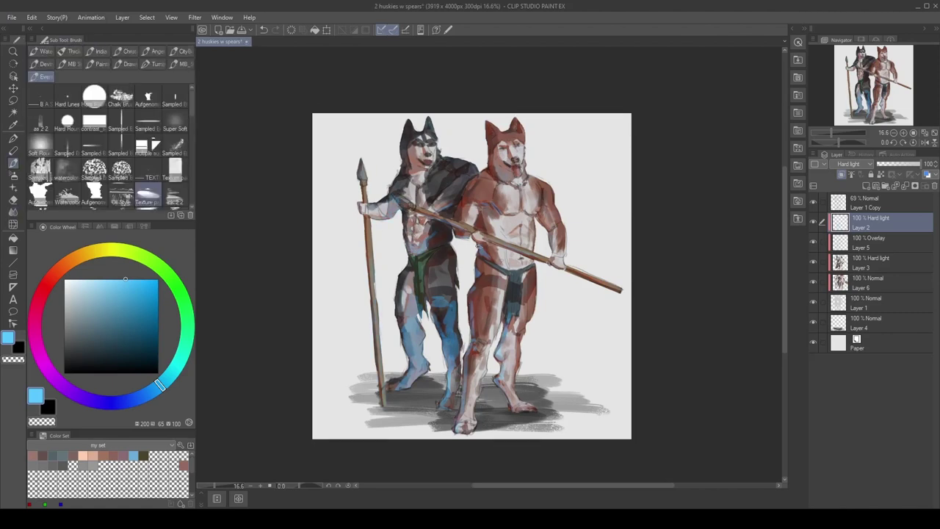
Step: Hide Layer 2, add a new layer above it, and choose pale cream (H 36, S 19, V 98) with a hard round brush
key("ctrl+shift+n")
key("ctrl+plus")
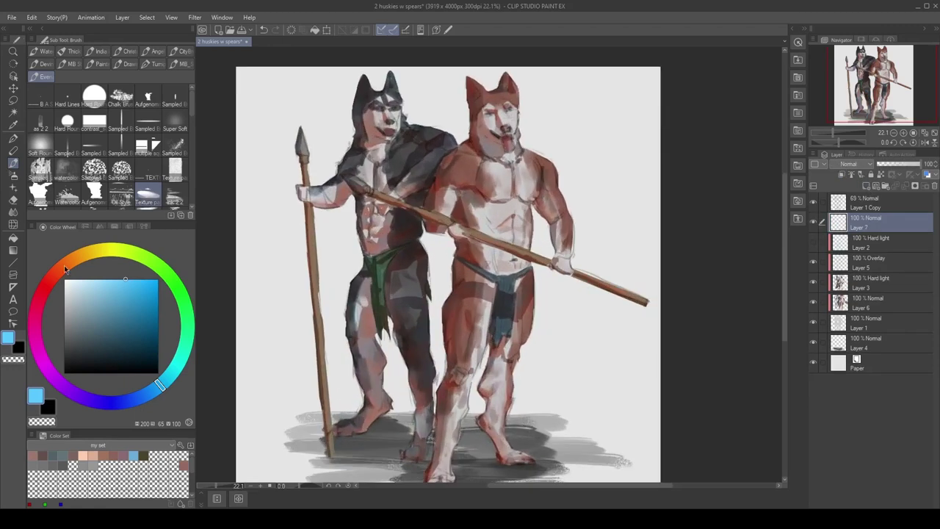
left_click(64, 265)
left_click(81, 281)
left_click(96, 64)
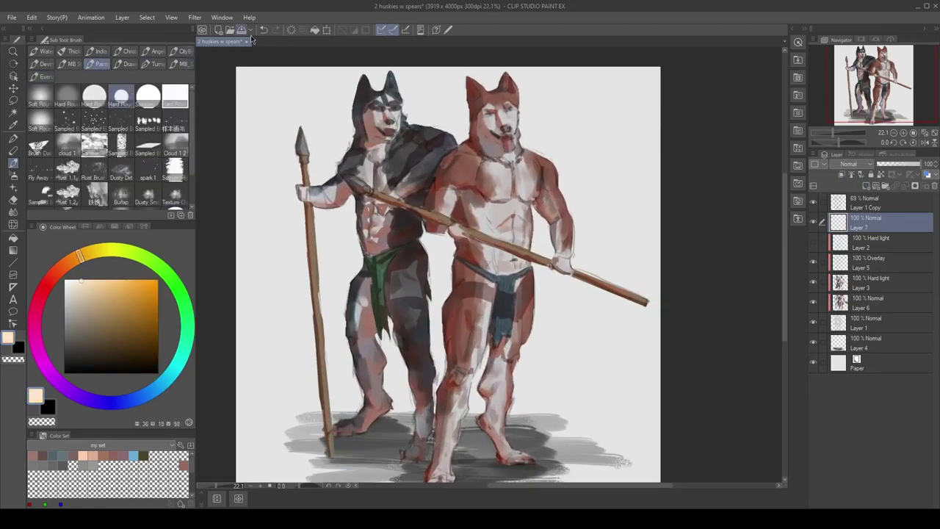
Step: Paint cream highlights on the black husky's raised arm and the upright spear's head
left_click_drag(499, 177, 461, 170)
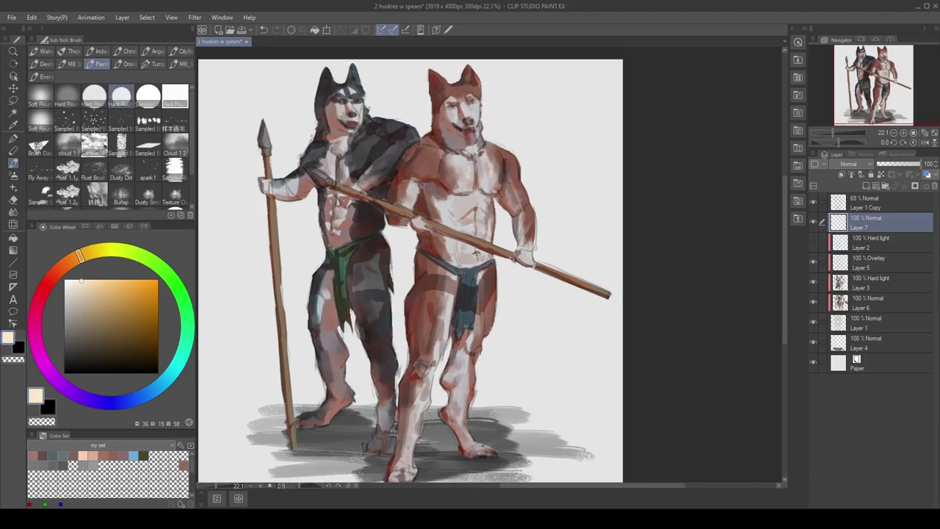
left_click_drag(455, 256, 418, 269)
scroll(476, 171, "down", 2)
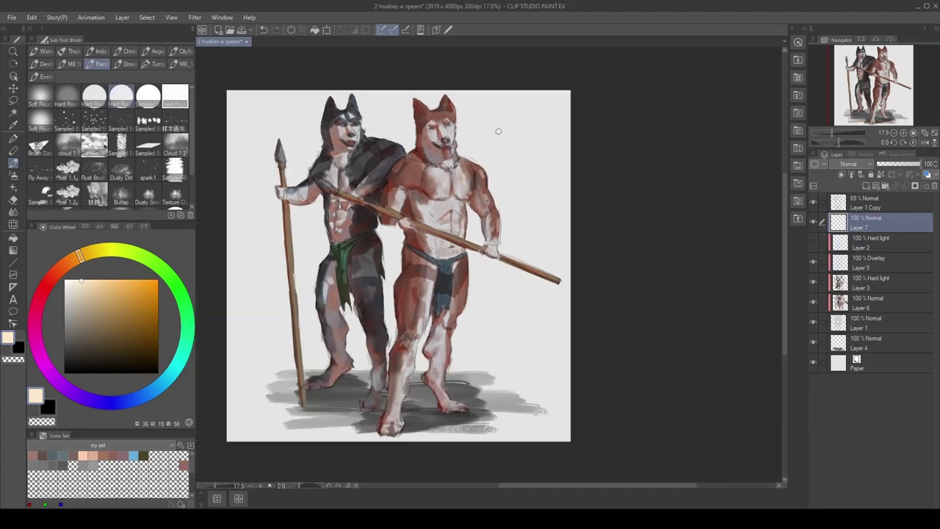
key("e")
left_click_drag(448, 275, 437, 232)
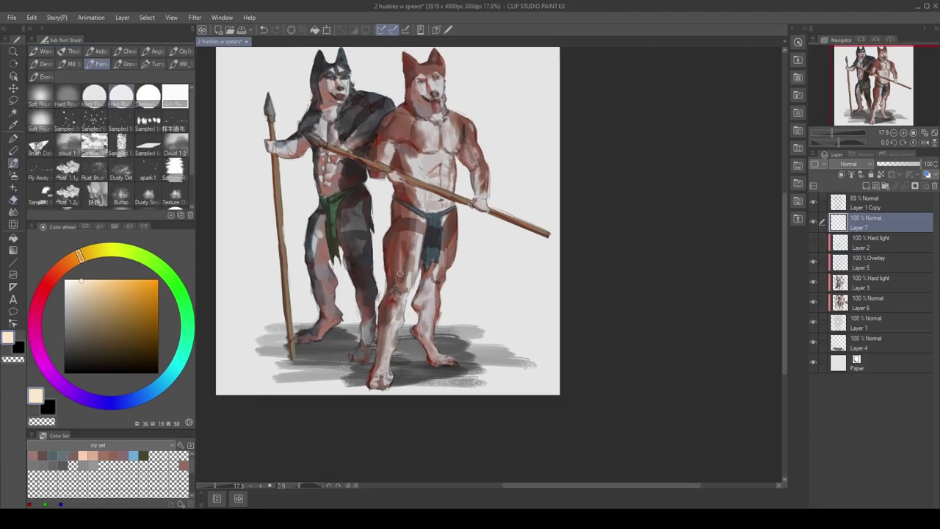
key("b")
left_click_drag(305, 134, 317, 142)
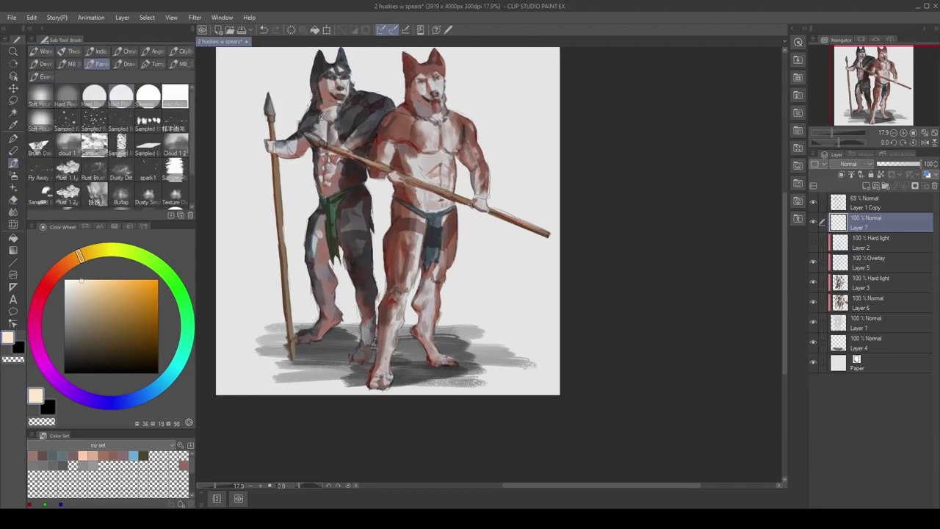
left_click_drag(266, 100, 276, 137)
key("e")
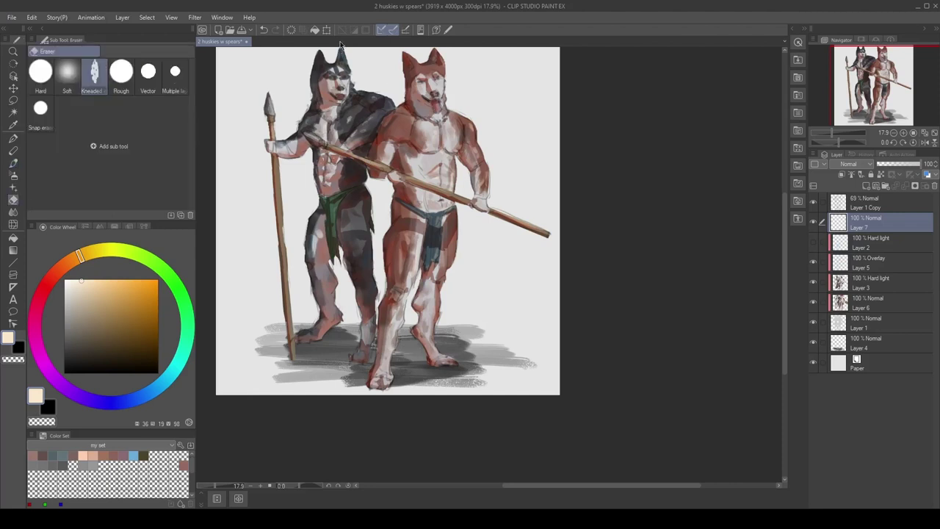
Step: Paint cream highlights on the black husky's face and trim them with the kneaded eraser
key("b")
mouse_move(339, 82)
left_mouse_down()
mouse_move(347, 91)
mouse_move(354, 84)
left_mouse_up()
key("e")
key("b")
key("e")
key("b")
key("e")
key("b")
Step: Add cream highlights to the black husky's abdomen and cloak, softening their edges with the kneaded eraser
left_click_drag(321, 180, 330, 175)
key("e")
key("b")
key("e")
key("b")
key("e")
key("b")
key("e")
key("b")
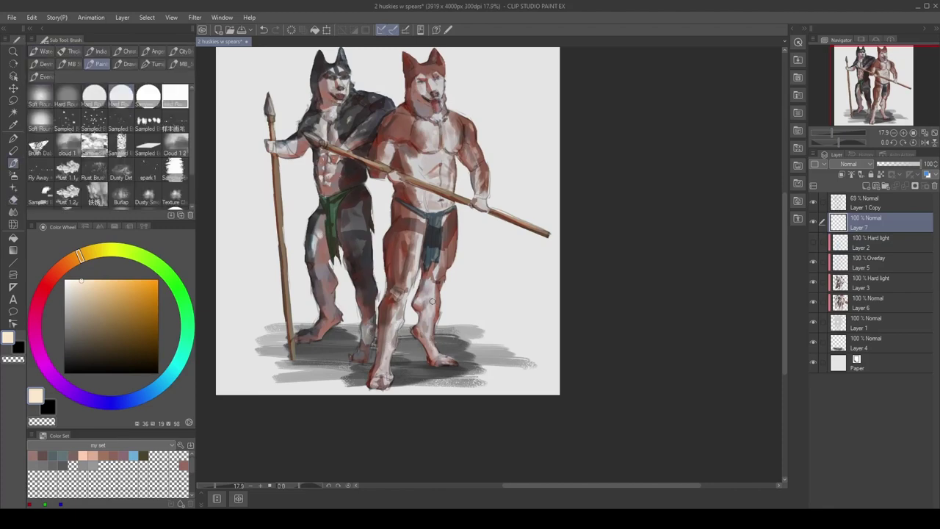
Step: Paint and trim cream highlights on the red husky's legs, arms and face
key("e")
key("b")
key("e")
key("b")
key("e")
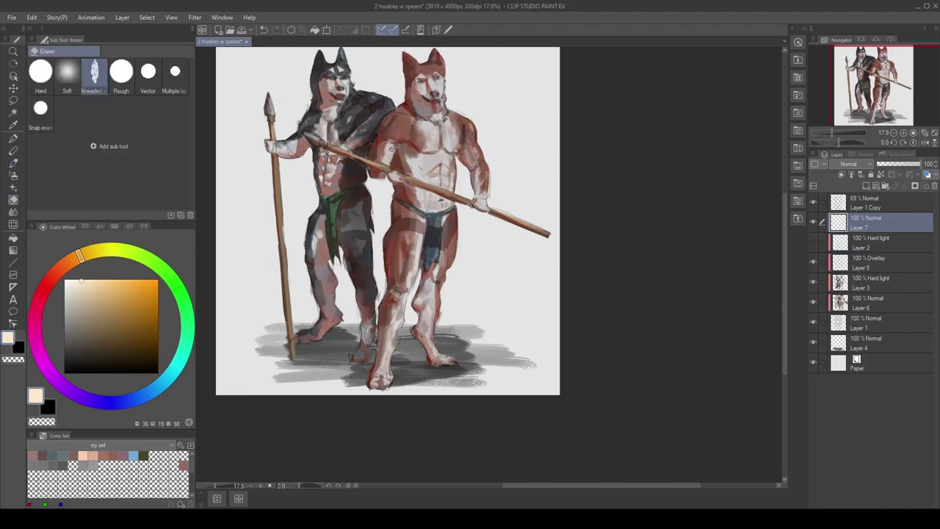
key("b")
key("e")
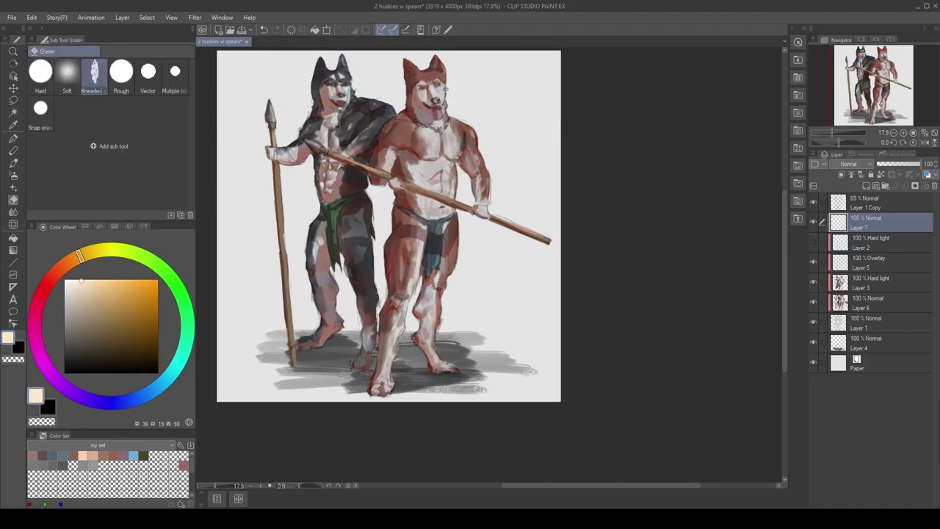
key("b")
key("e")
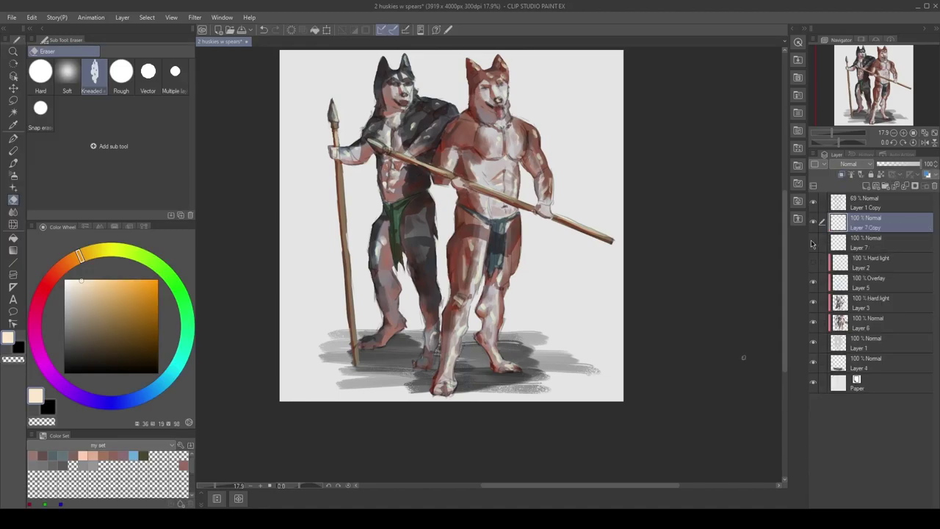
Step: Duplicate the highlight layer, transform the copy, and merge the highlights into one layer
scroll(668, 231, "up", 4)
scroll(587, 203, "down", 4)
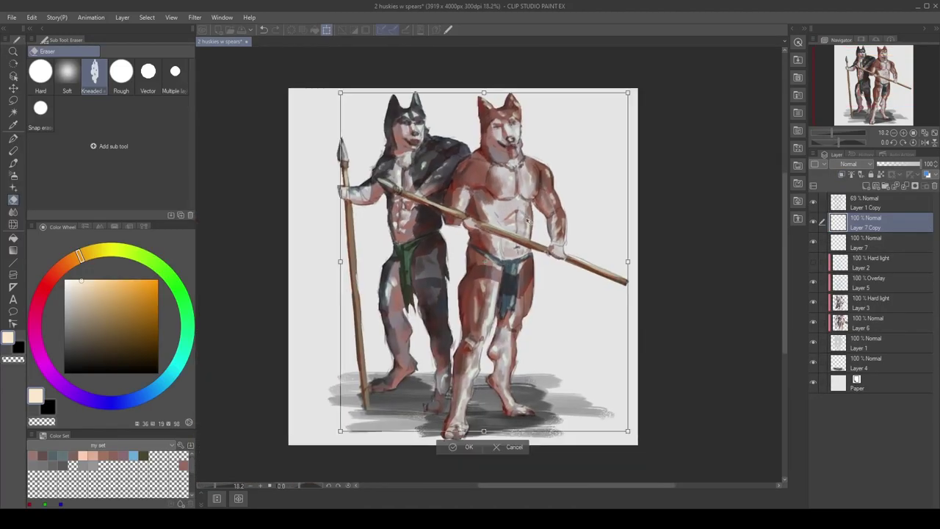
key("ctrl+[")
scroll(536, 202, "up", 3)
scroll(537, 200, "down", 3)
key("ctrl+e")
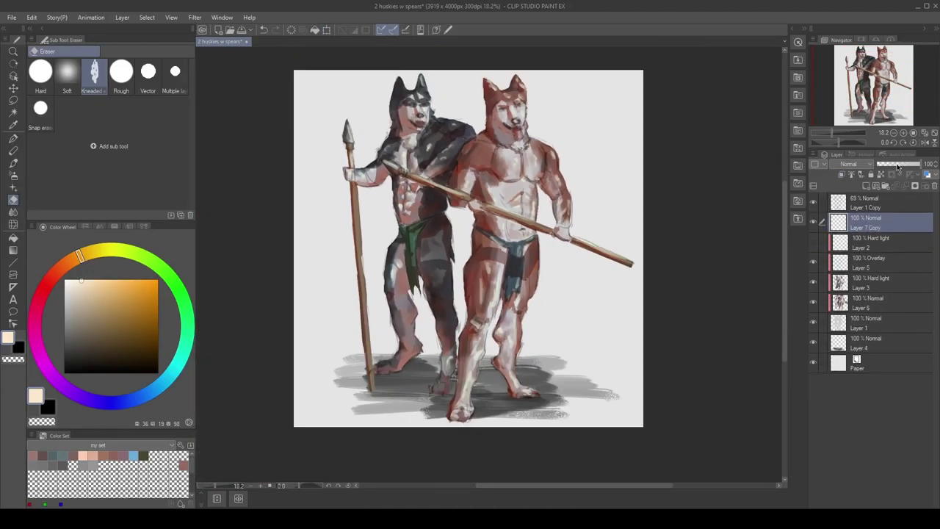
Step: Set the highlight layer to Overlay at 60% opacity and clip it to the layers below
left_click(850, 164)
left_click(846, 292)
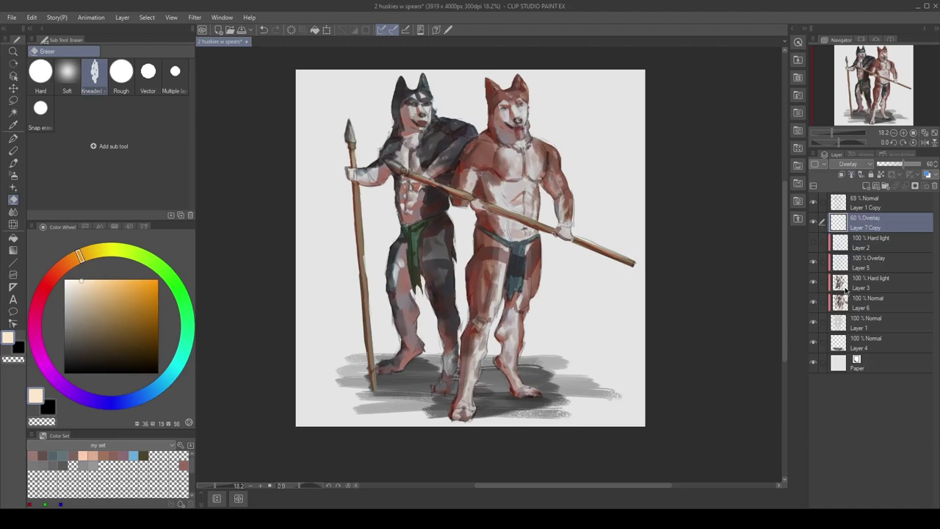
key("ctrl+z")
key("ctrl+z")
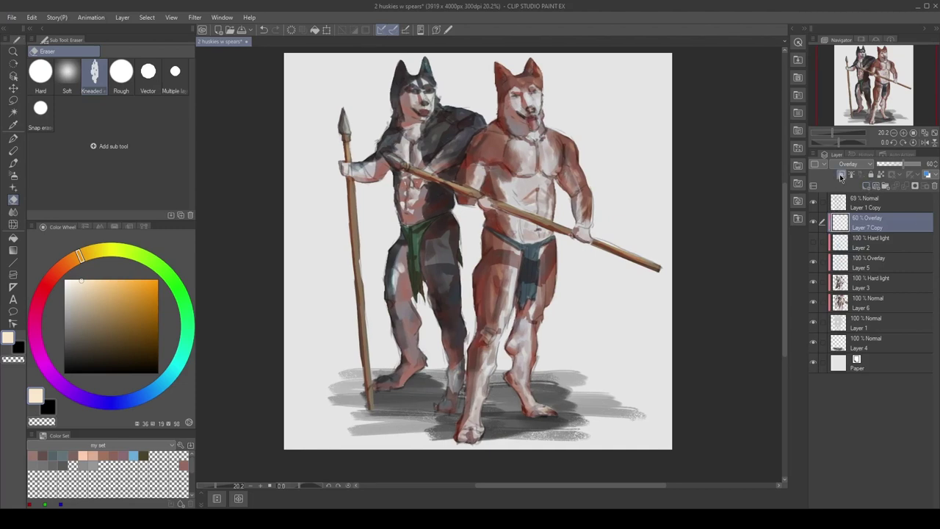
left_click(841, 175)
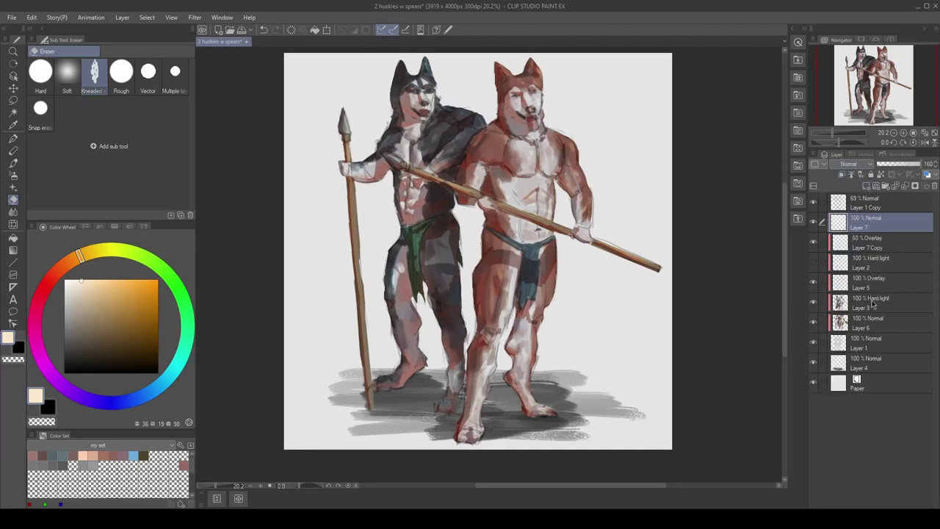
Step: Airbrush warm cream light with hue 33 over the figures and spear on a new Overlay layer, and merge it into the highlight layer
left_click(76, 257)
key("b")
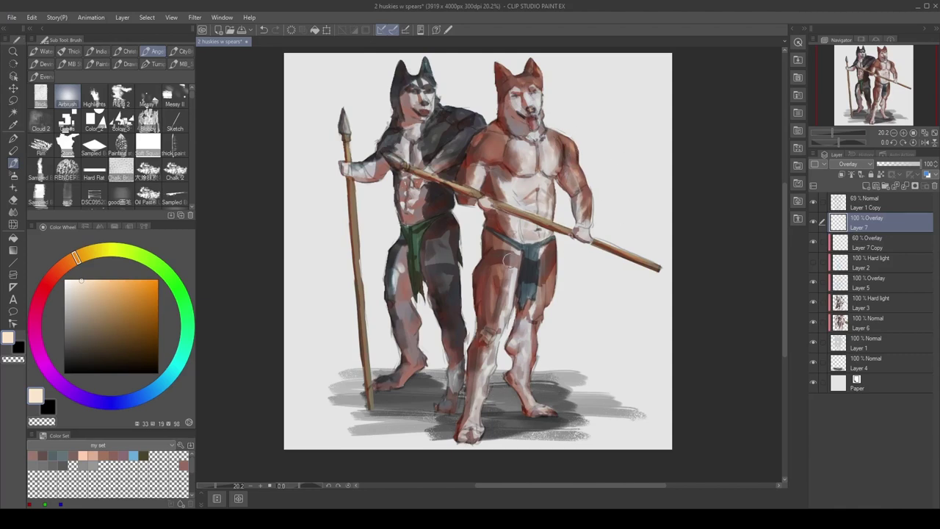
left_click_drag(506, 294, 502, 263)
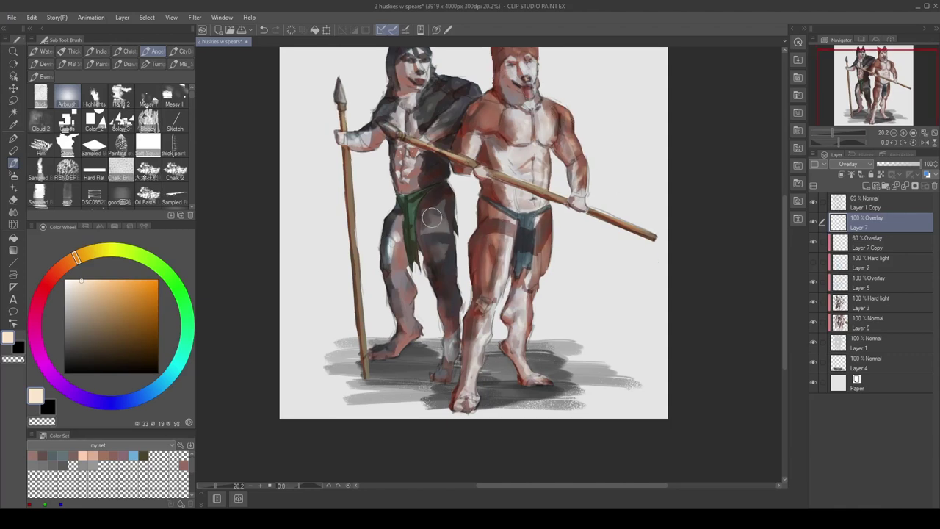
left_click_drag(440, 119, 430, 152)
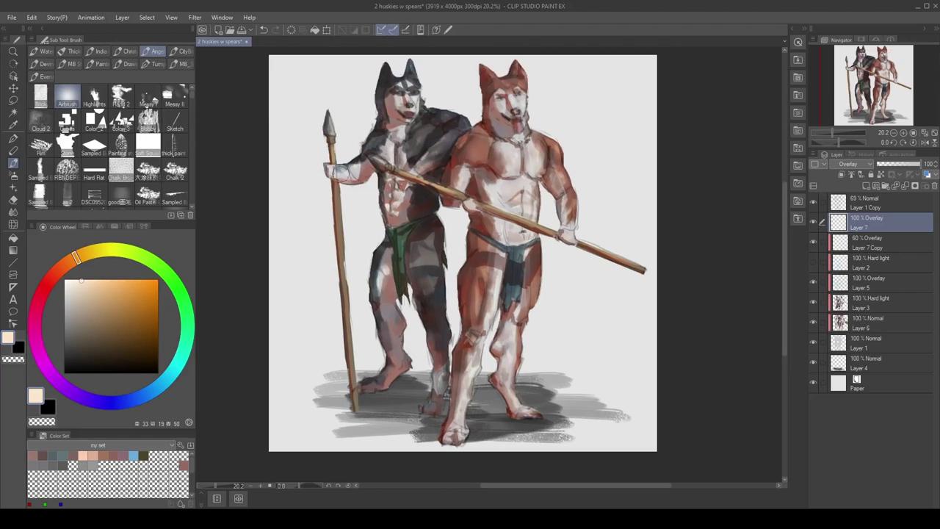
left_click_drag(342, 202, 351, 376)
scroll(445, 283, "down", 2)
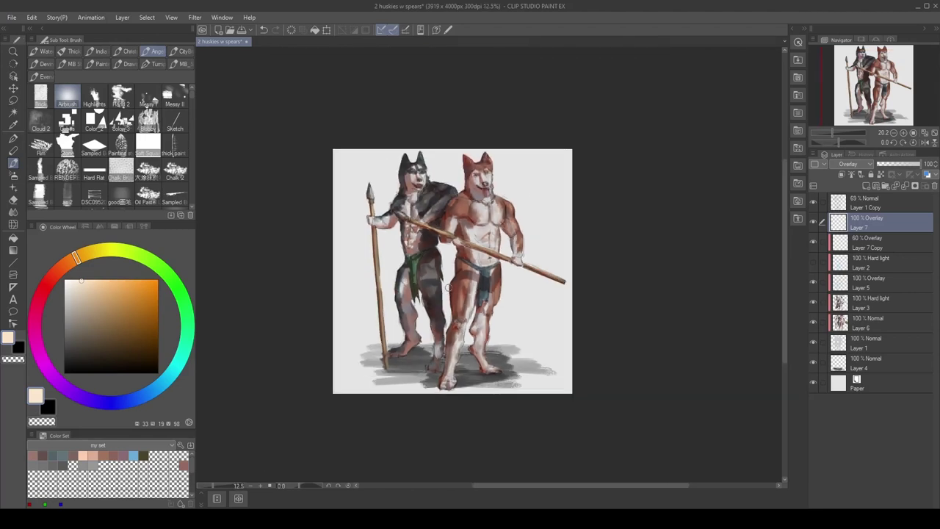
key("ctrl+e")
scroll(646, 214, "up", 1)
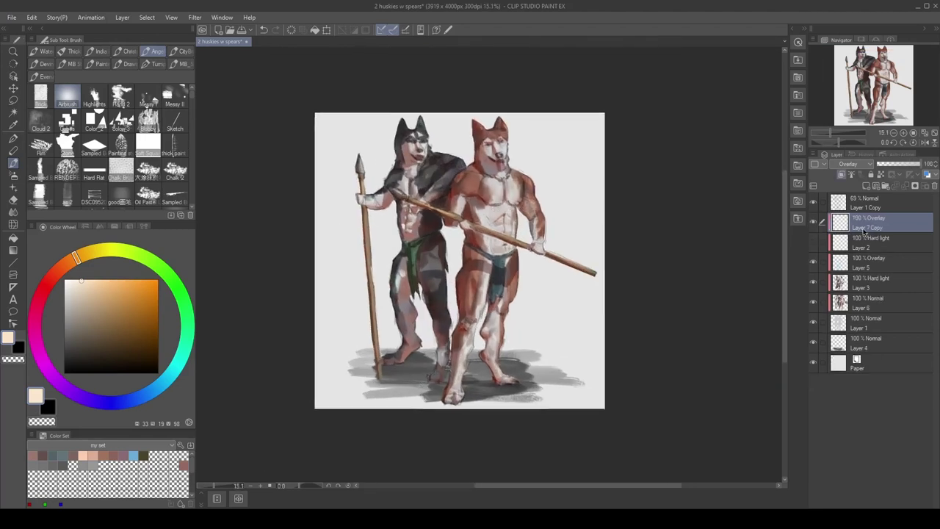
Step: Select the figures' silhouette from Layer 1 and add a Tone Curve correction layer masked to it above Layer 1 Copy
left_click(875, 208)
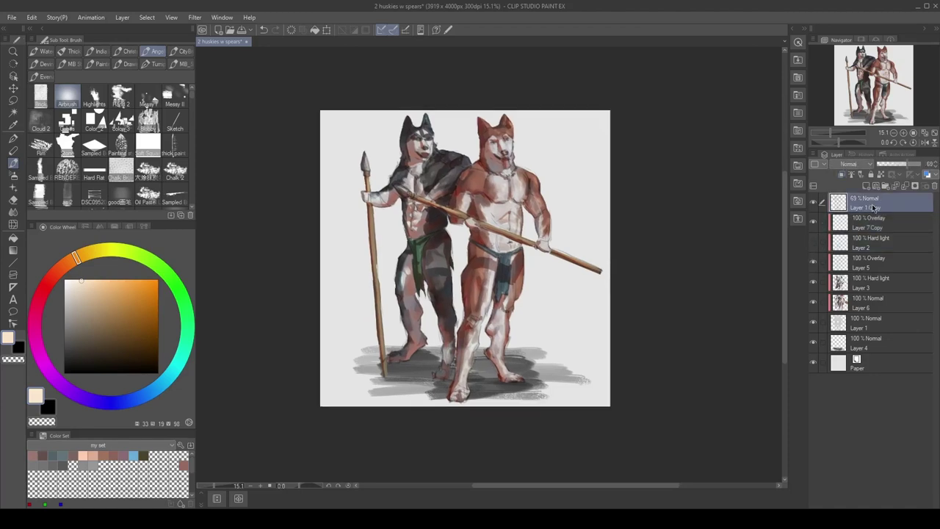
left_click(839, 323, "ctrl")
key("ctrl+m")
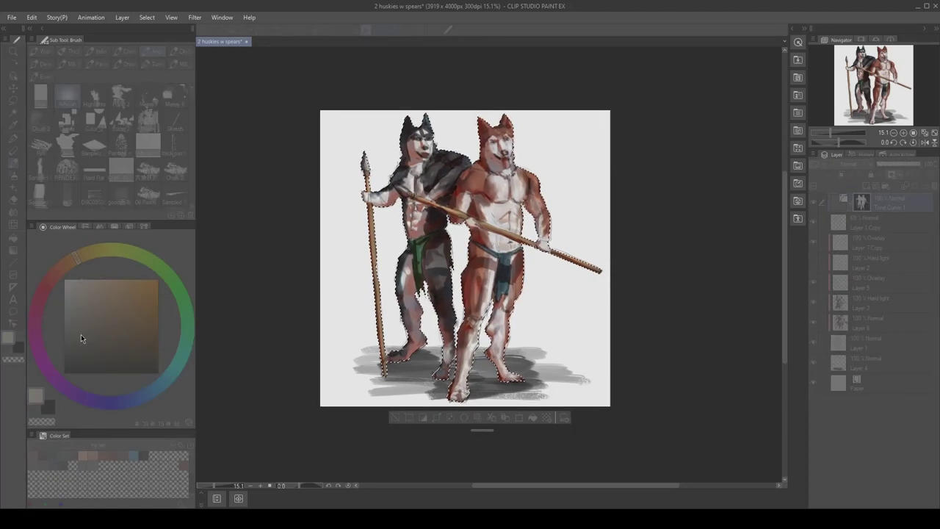
key("Return")
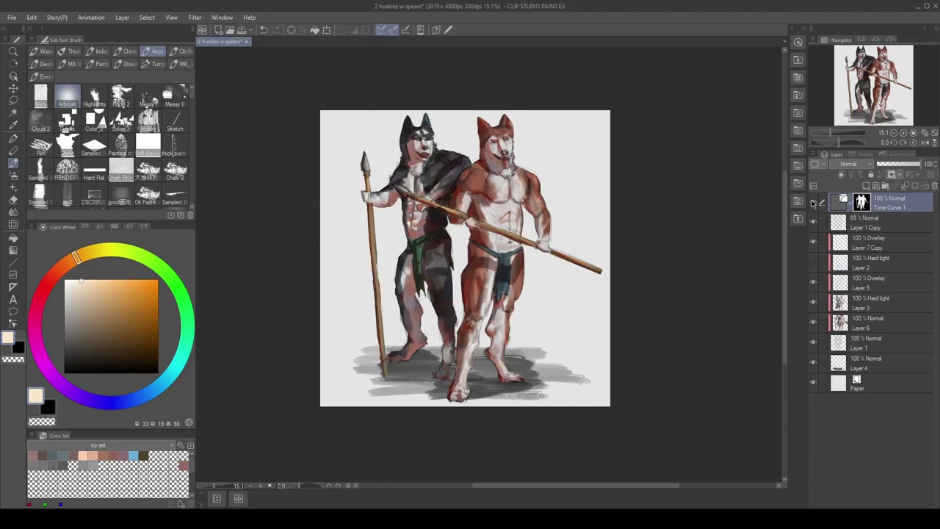
Step: Confirm the settings of the Tone Curve 1 correction and add a layer named render1 above it for painting with the Basic round brush
double_click(843, 203)
key("Return")
key("ctrl+shift+n")
key("b")
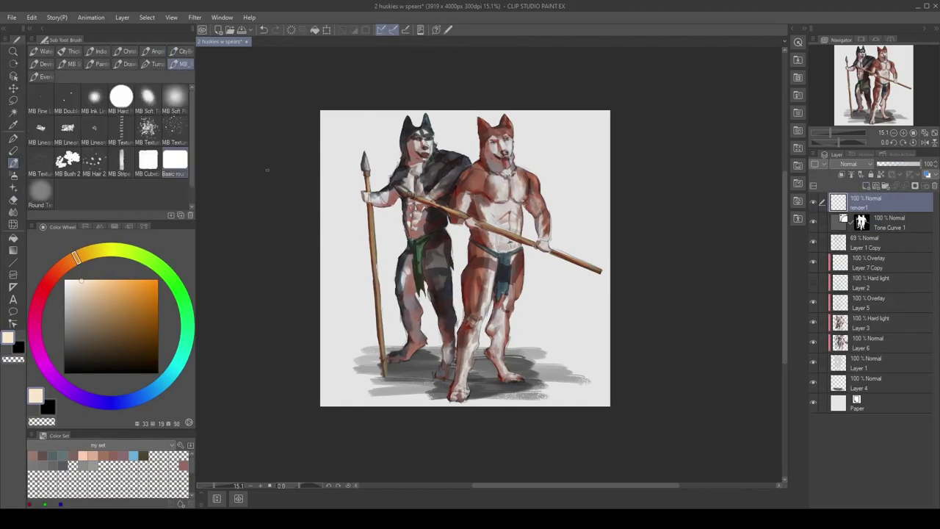
Step: Paint over the upright spear's shaft and tip with browns and greys sampled from the artwork
scroll(390, 246, "up", 2)
left_click(374, 261, "alt")
left_click(381, 425, "alt")
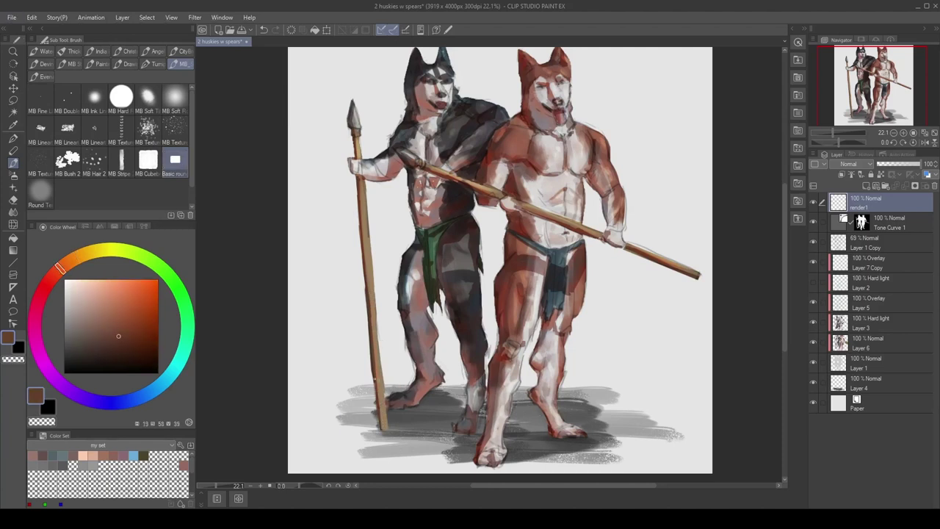
left_click(388, 94, "alt")
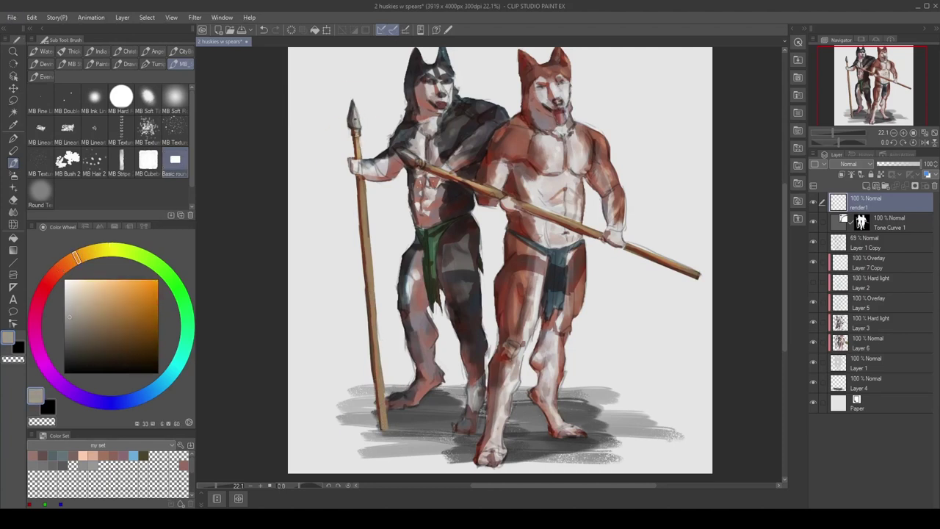
left_click_drag(354, 114, 324, 134)
left_click(338, 131, "alt")
Step: Render the diagonal spear's head and shaft with sampled red-brown and tan tones
left_click(375, 179, "alt")
left_click(385, 185, "alt")
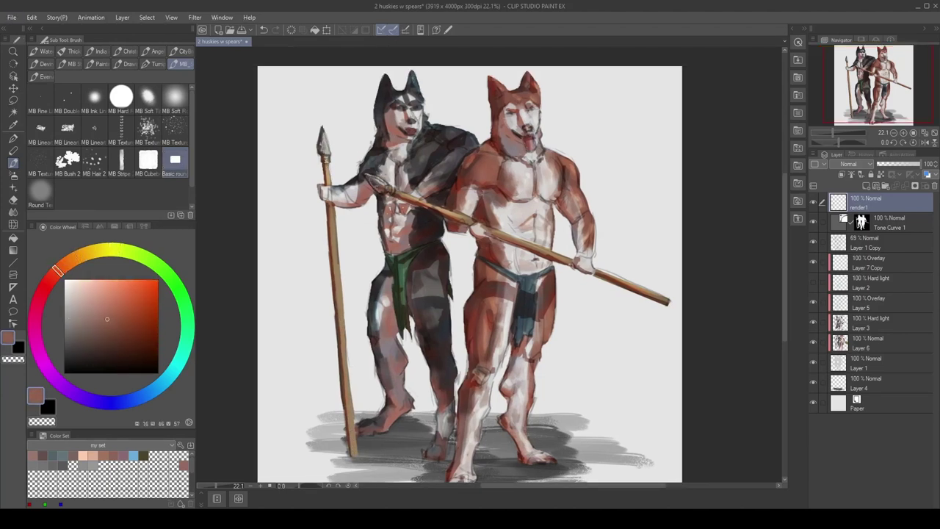
left_click(370, 179, "alt")
left_click(382, 182, "alt")
left_click(392, 188, "alt")
left_click(413, 192, "alt")
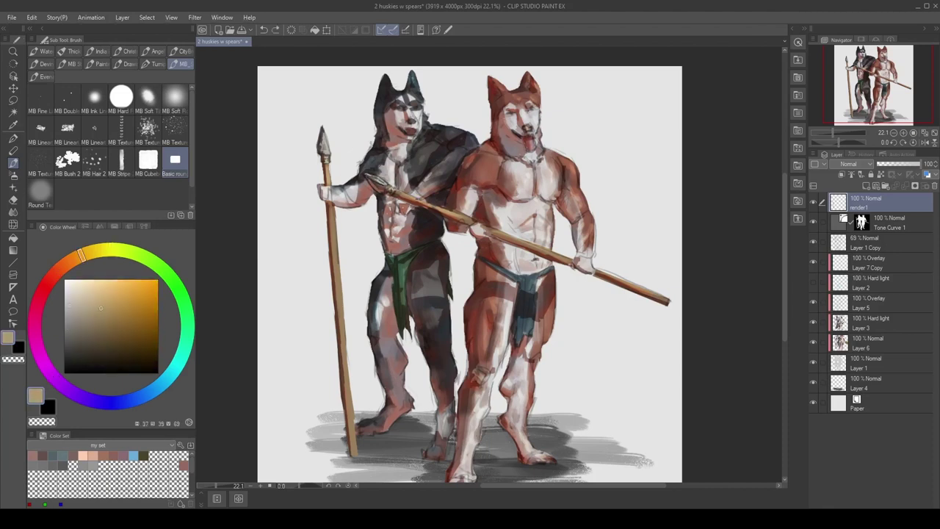
left_click(460, 222, "alt")
left_click(435, 211, "alt")
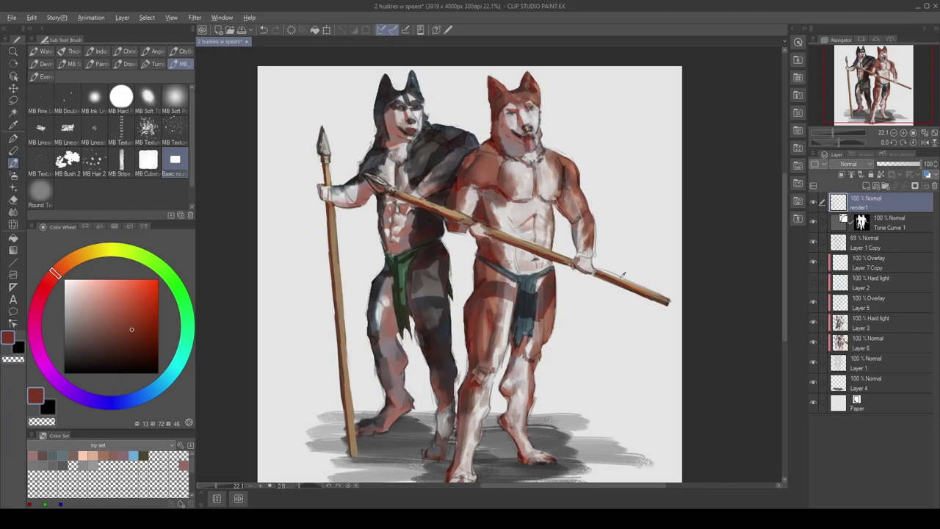
Step: Clean up the red husky's hands around the diagonal spear using colours sampled from the skin and shaft
left_click(574, 252, "alt")
left_click(484, 230, "alt")
left_click(478, 229, "alt")
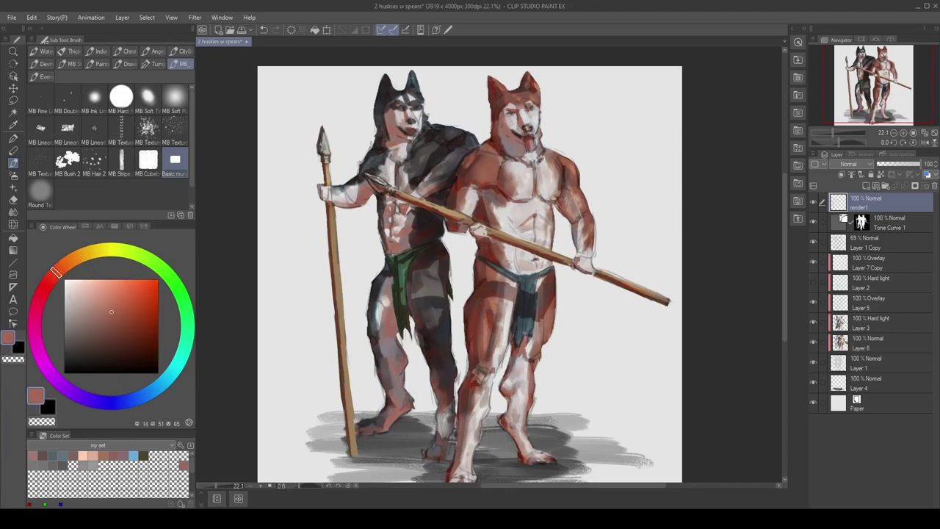
left_click(481, 229, "alt")
left_click(578, 261, "alt")
Step: Refine the black husky's hand on the upright spear and its forearm with sampled reddish greys
left_click(323, 193, "alt")
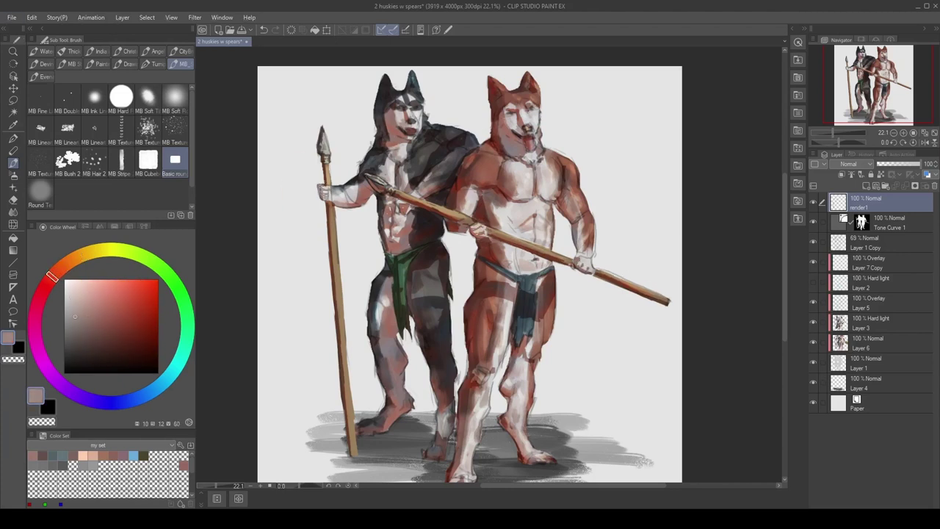
left_click(363, 192, "alt")
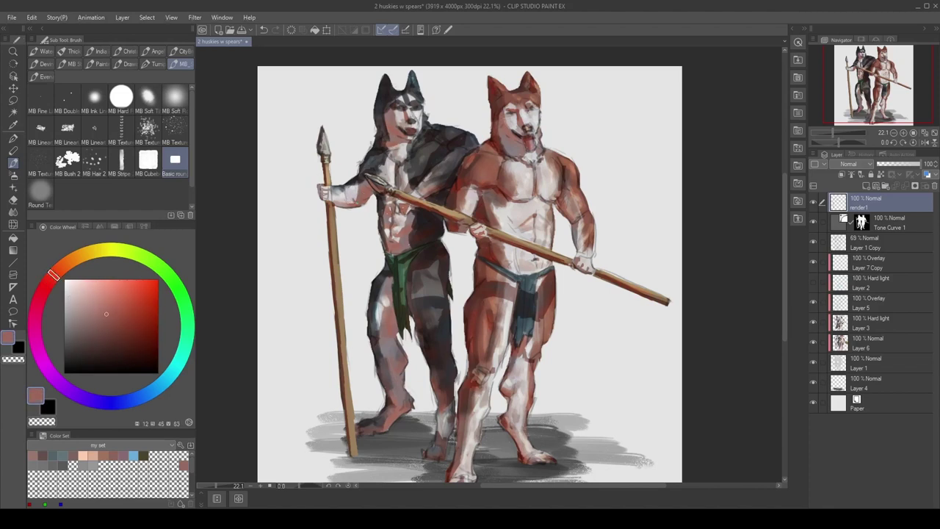
left_click(350, 197, "alt")
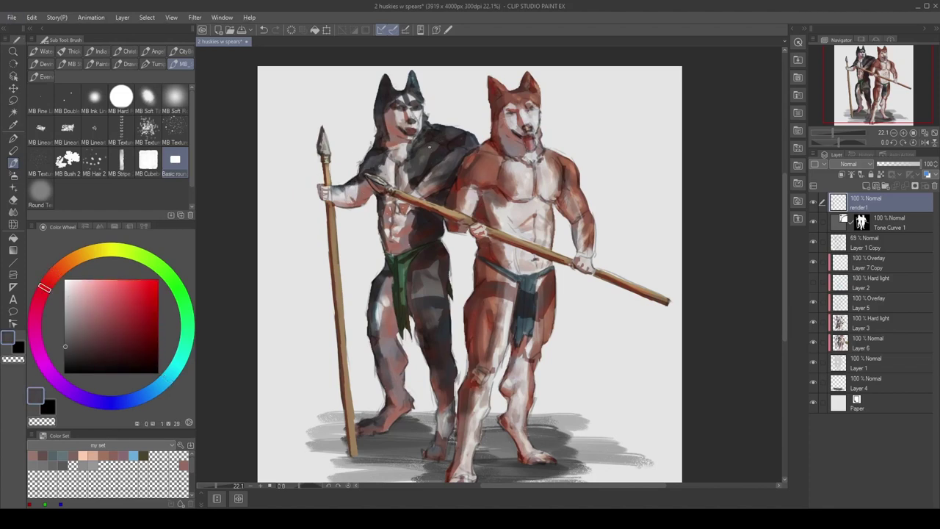
Step: Paint dark jagged fur along the black husky's neck and cape edge with sampled near-black greys
left_click(429, 145, "alt")
left_click(429, 145, "alt")
left_click(382, 140, "alt")
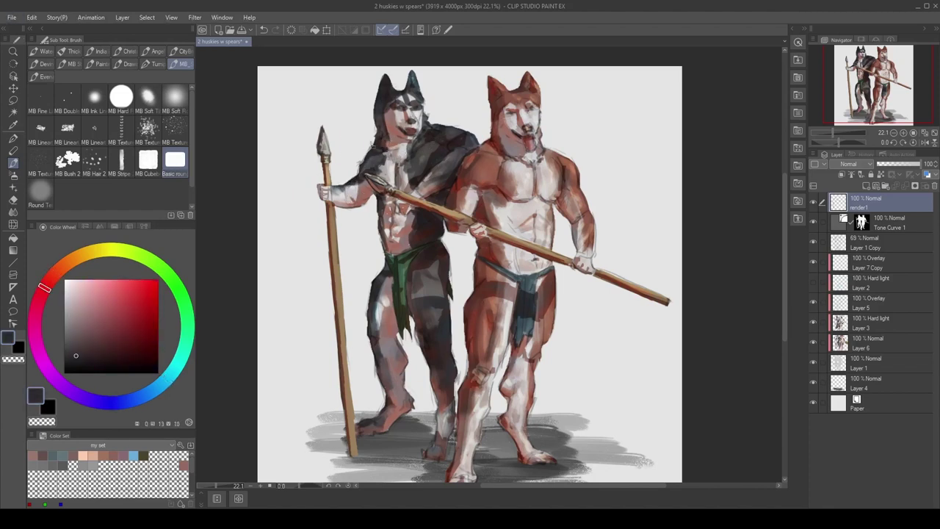
left_click(382, 140, "alt")
left_click(404, 136, "alt")
left_click(423, 134, "alt")
Step: Add grey and muted red fur strokes to the side of the black husky's neck
left_click(409, 153, "alt")
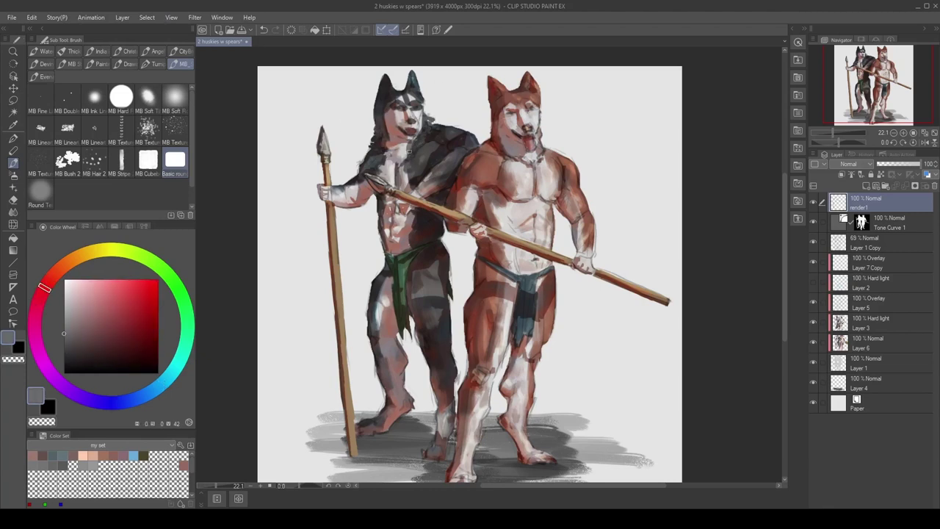
left_click(386, 149, "alt")
left_click(399, 136, "alt")
left_click(399, 136, "alt")
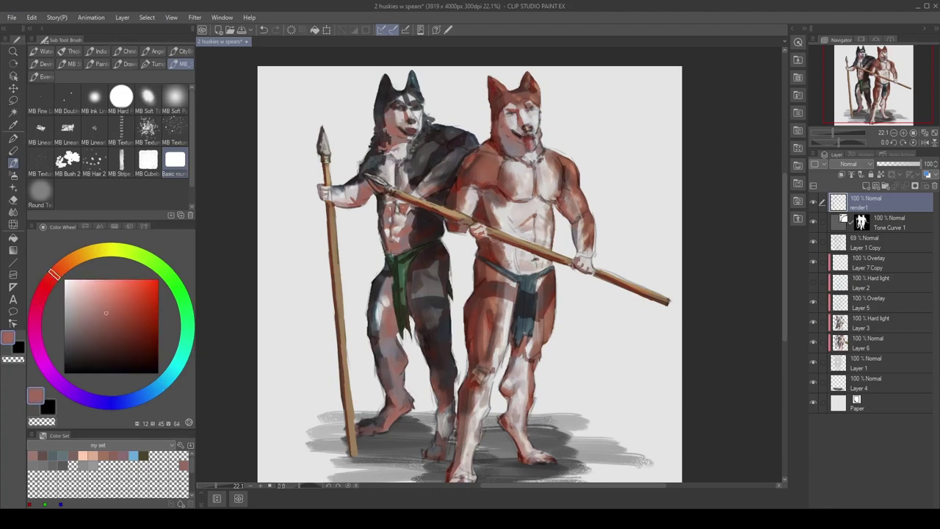
left_click(399, 137, "alt")
Step: Touch up the black husky's ears with dark tones sampled from the head
left_click(386, 91, "alt")
left_click(385, 91, "alt")
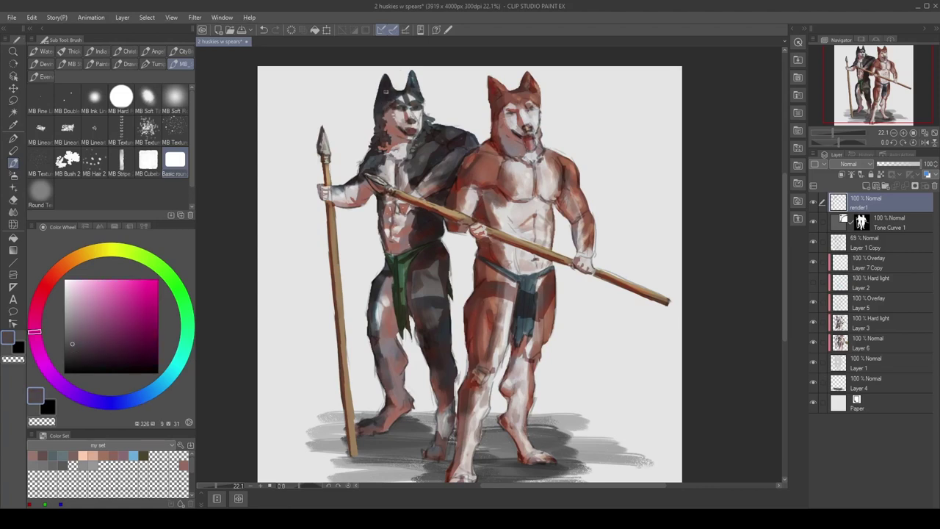
left_click(414, 91, "alt")
left_click_drag(411, 111, 409, 111)
Step: Paint the black husky's chest fur and the adjoining cape shadows with sampled light and dark greys
left_click(395, 175, "alt")
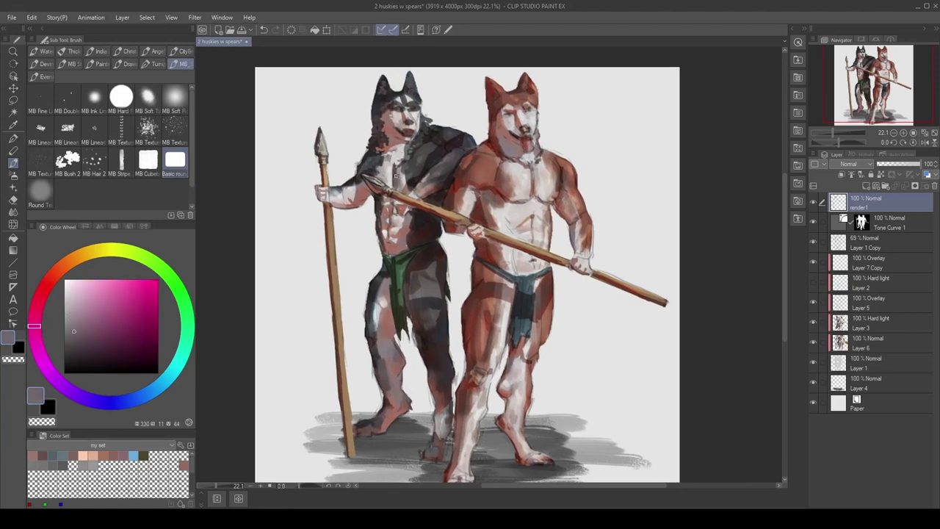
left_click(397, 176, "alt")
left_click(397, 176, "alt")
left_click(400, 184, "alt")
left_click_drag(411, 194, 406, 198)
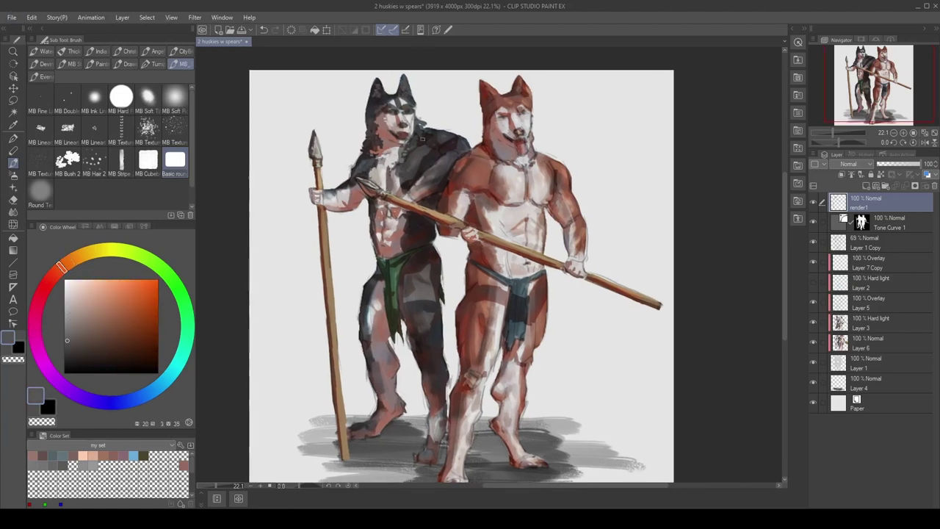
left_click(413, 198, "alt")
left_click(414, 184, "alt")
left_click(414, 184, "alt")
scroll(418, 160, "down", 1)
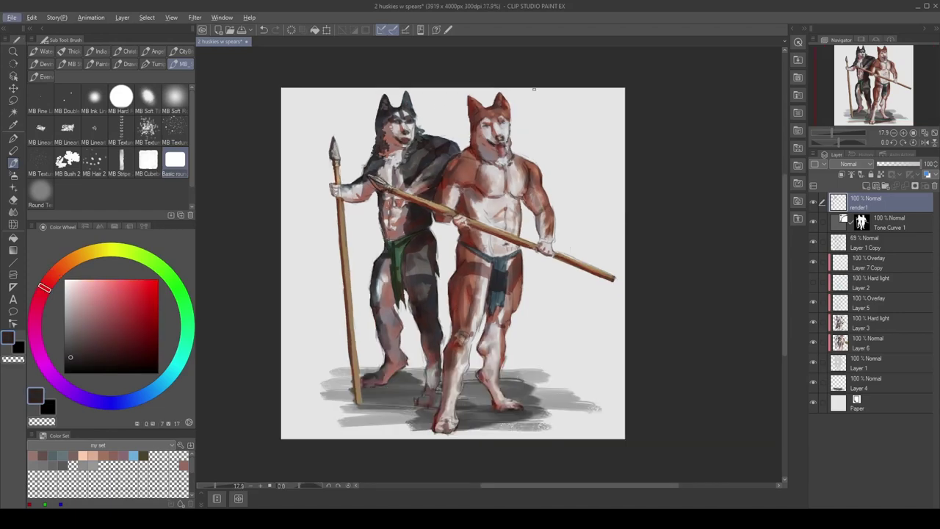
Step: Render the black husky's lower abdomen and waist with sampled muted red tones
scroll(389, 204, "up", 2)
left_click(393, 251, "alt")
left_click(394, 251, "alt")
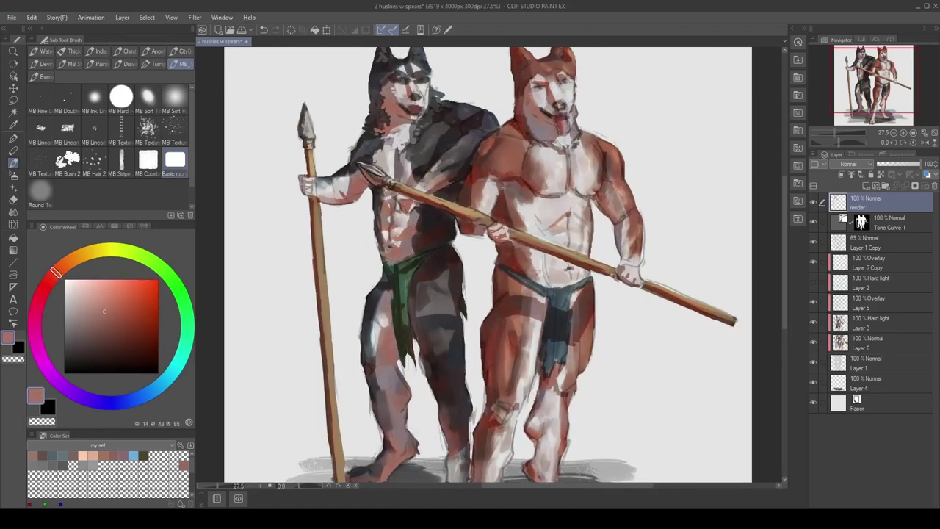
left_click(394, 251, "alt")
left_click_drag(397, 253, 392, 220)
left_click(400, 235, "alt")
Step: Define the outer edge of the black husky's thigh and knee nearest the upright spear
left_click(370, 244, "alt")
left_click(365, 258, "alt")
left_click(363, 294, "alt")
left_click(362, 327, "alt")
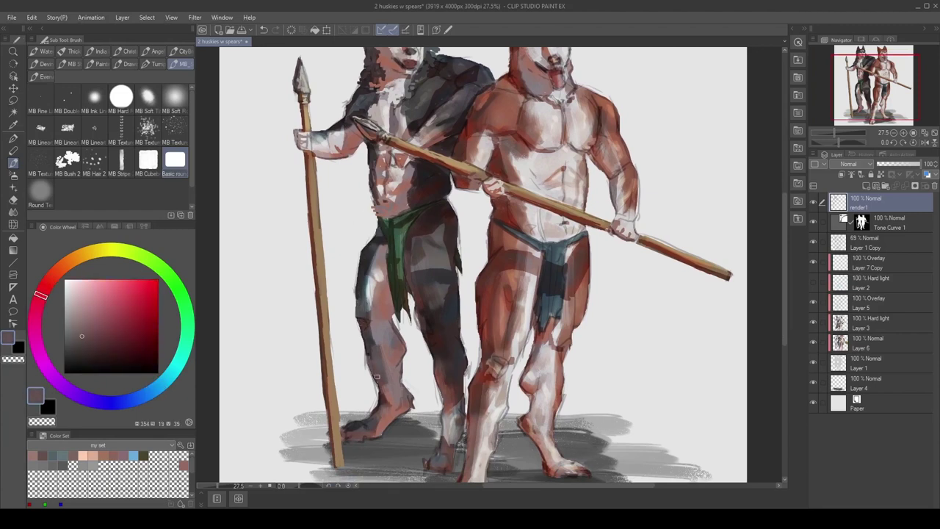
Step: Paint the toes, instep and heel of the black husky's foot beside the upright spear
left_click(366, 429, "alt")
left_click(361, 428, "alt")
left_click(347, 431, "alt")
left_click(370, 435, "alt")
left_click(399, 404, "alt")
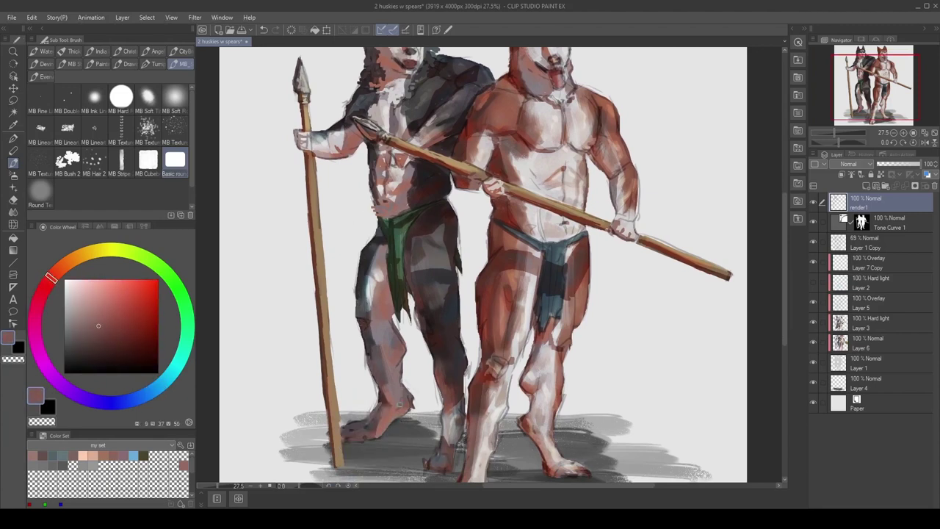
Step: Render the ankle, calf and knee of the black husky's leg beside the upright spear with sampled greyish reds
left_click(409, 393, "alt")
left_click(403, 371, "alt")
left_click(396, 349, "alt")
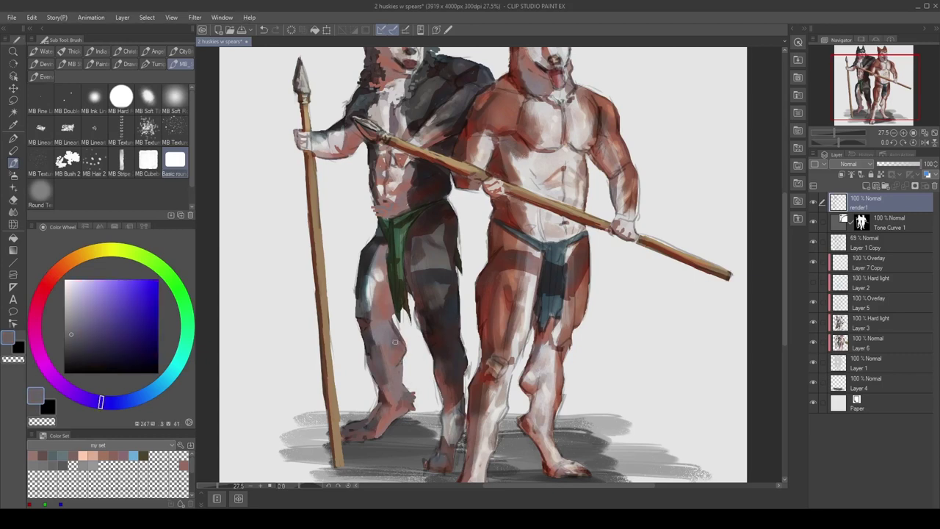
left_click(392, 331, "alt")
left_click(391, 330, "alt")
left_click_drag(392, 331, 375, 335)
Step: Refine the black husky's green loincloth and the dark fur along the waist and hip with sampled colours
left_click(389, 248, "alt")
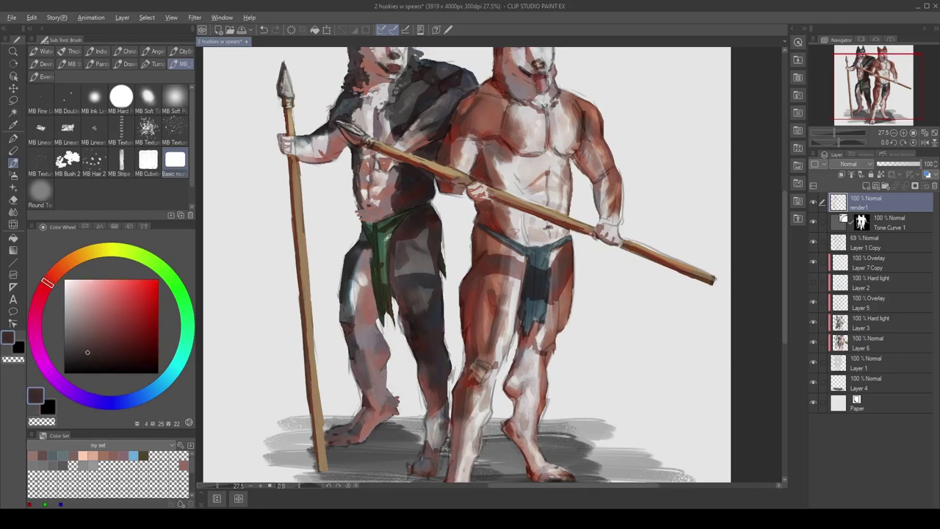
left_click(387, 237, "alt")
left_click(393, 221, "alt")
left_click(436, 200, "alt")
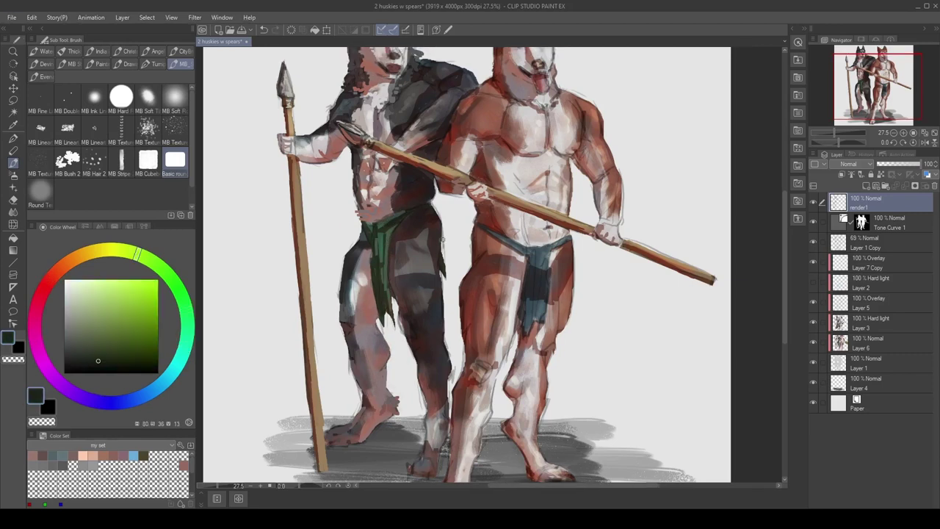
left_click(441, 220, "alt")
Step: Paint the black husky's dark leg nearest the red husky from knee to foot with sampled browns and blue-greys
left_click(404, 323, "alt")
left_click(411, 348, "alt")
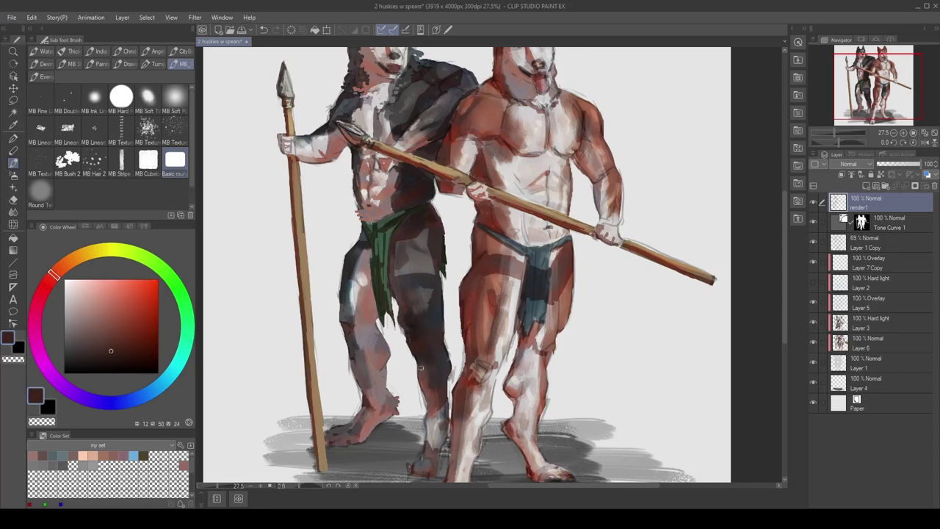
left_click_drag(410, 348, 405, 284)
left_click(434, 343, "alt")
left_click(437, 345, "alt")
left_click(438, 350, "alt")
left_click(440, 353, "alt")
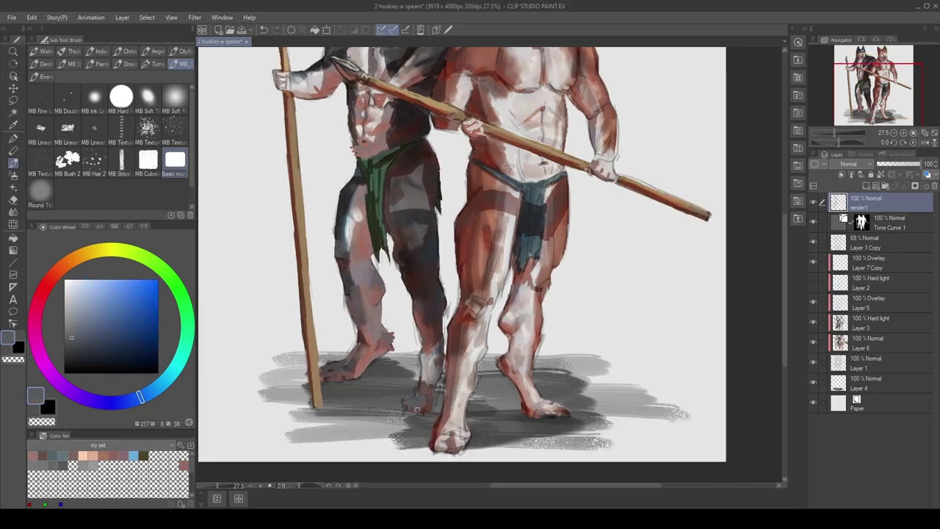
left_click(440, 357, "alt")
Step: Sharpen the dark edges of the black husky's torso, shoulder and cape with sampled blue-blacks
scroll(440, 357, "up", 3)
left_click(353, 246, "alt")
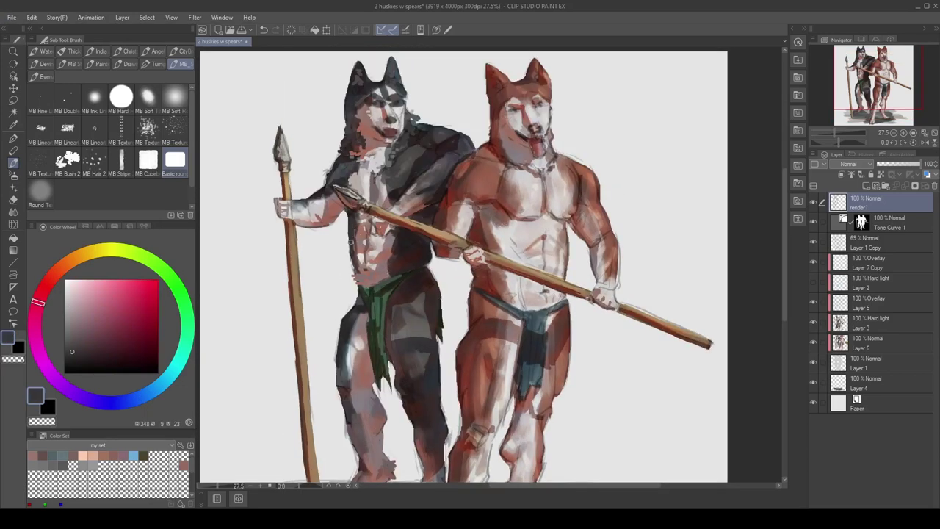
left_click(353, 250, "alt")
left_click(331, 169, "alt")
left_click(440, 135, "alt")
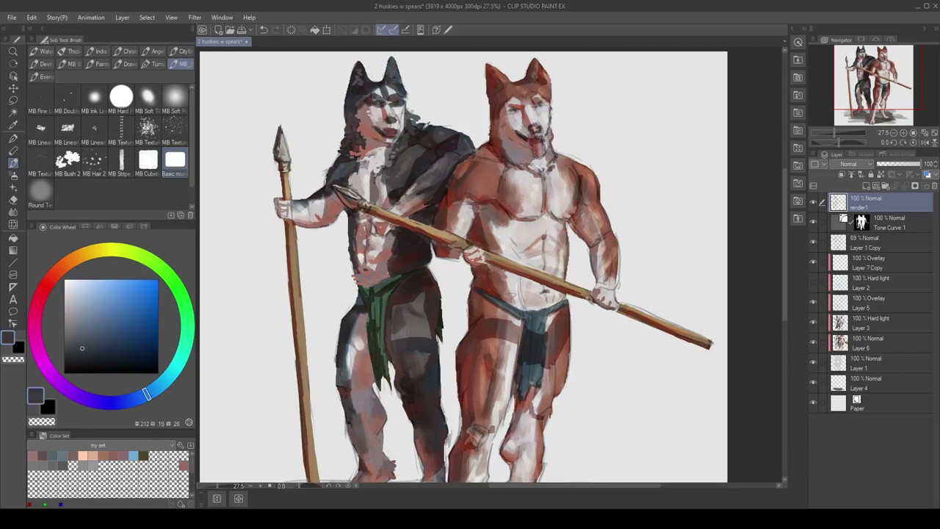
left_click(426, 125, "alt")
Step: Paint the black husky's cheek, muzzle and open mouth with sampled whites, greys and browns
left_click(402, 115, "alt")
left_click(403, 117, "alt")
left_click(400, 112, "alt")
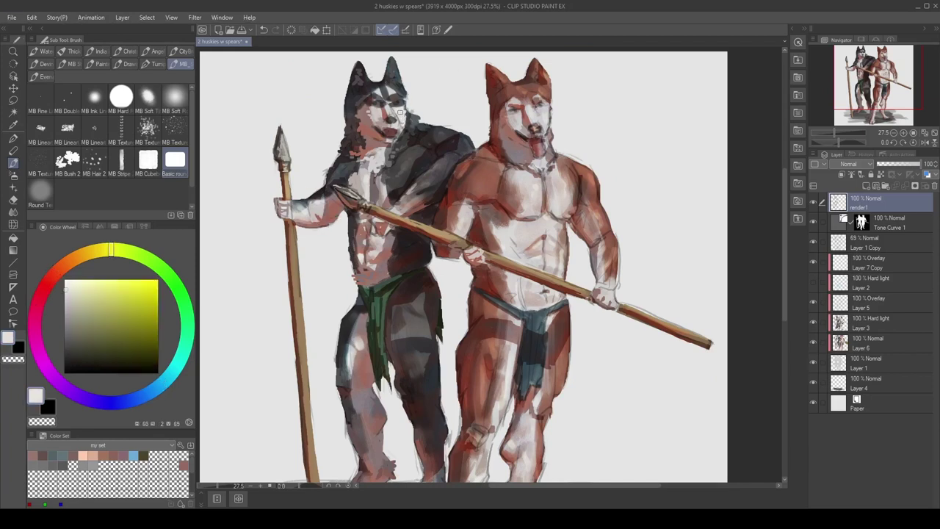
left_click(395, 132, "alt")
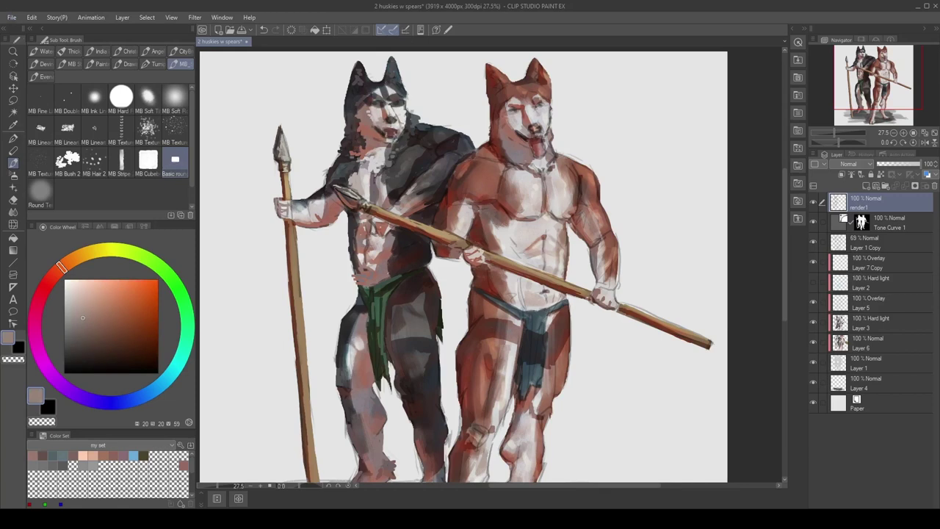
left_click(385, 128, "alt")
left_click(388, 115, "alt")
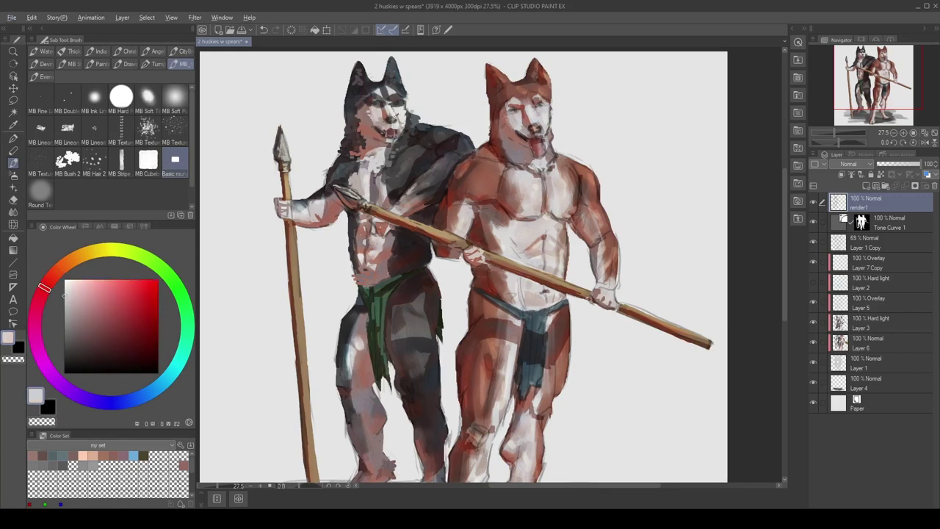
left_click(395, 118, "alt")
left_click_drag(391, 119, 378, 140)
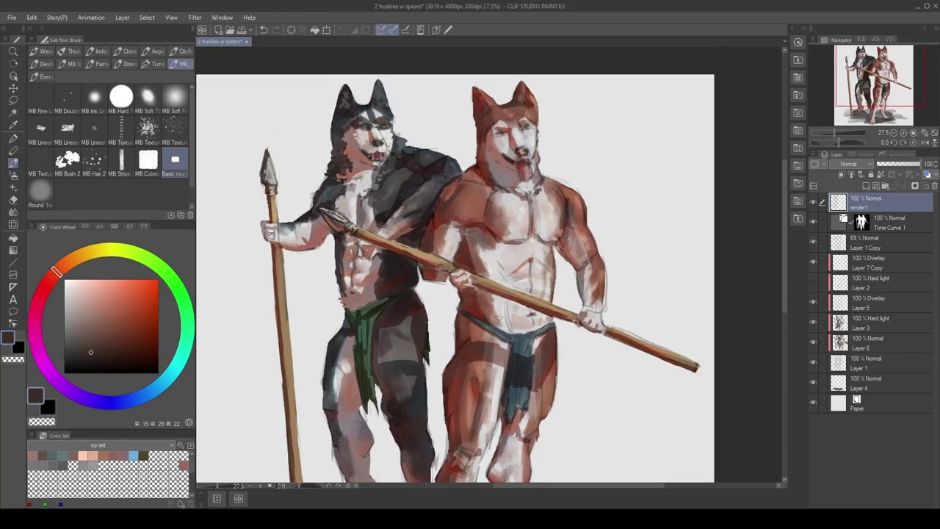
Step: Refine the black husky's forehead edge and far eye with sampled dark browns and near-blacks
left_click(165, 381)
scroll(392, 91, "up", 4)
left_click(58, 272)
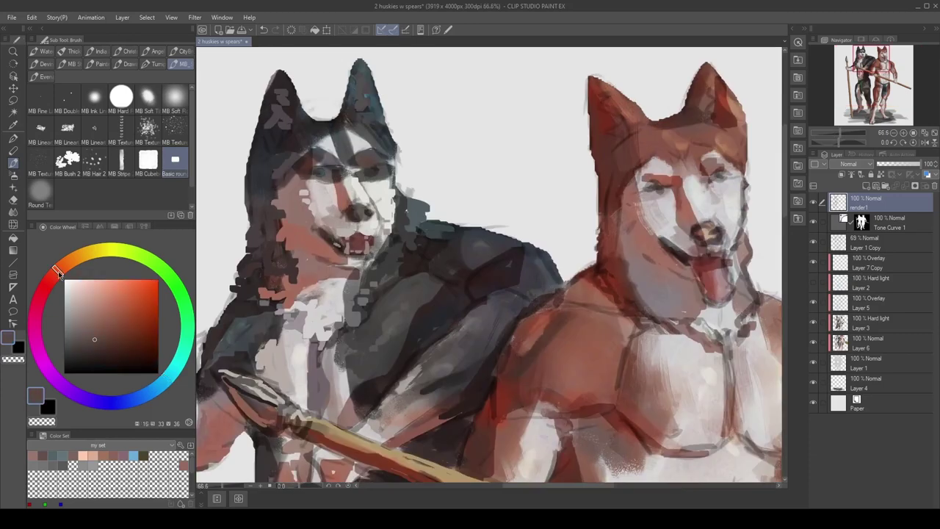
left_click(373, 141, "alt")
scroll(371, 147, "down", 3)
scroll(363, 156, "up", 2)
left_click(360, 160, "alt")
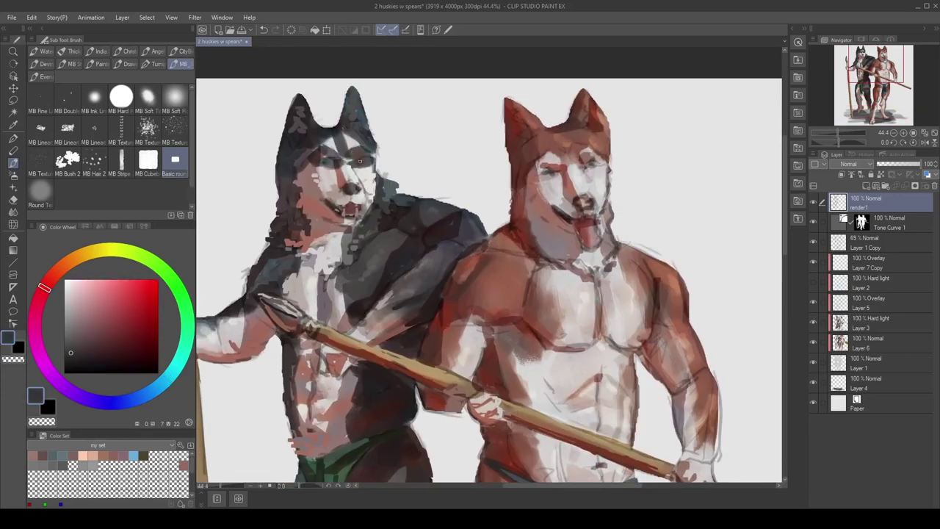
Step: Paint the black husky's eyes, brow markings and muzzle bridge with sampled darks, pale greys and whites
left_click(321, 158, "alt")
left_click(336, 147, "alt")
left_click(325, 149, "alt")
left_click(357, 157, "alt")
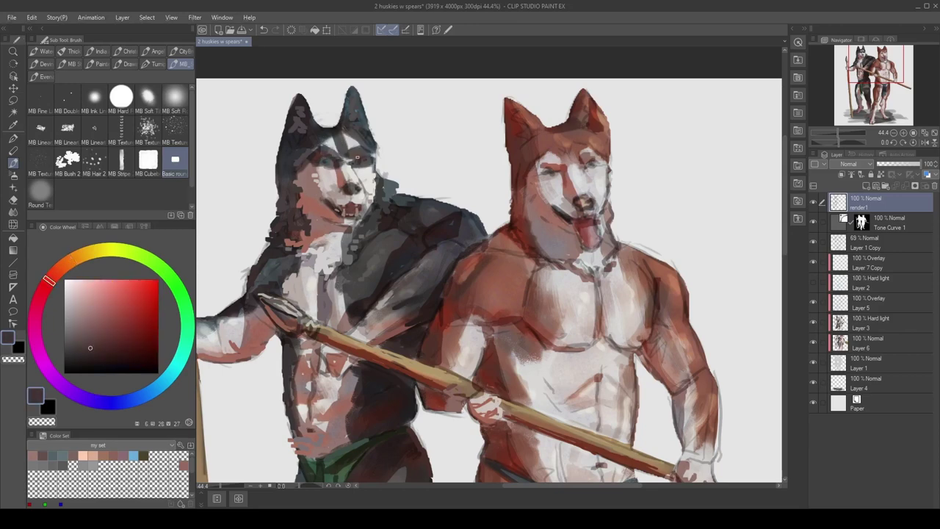
left_click_drag(357, 157, 352, 162)
left_click(339, 175, "alt")
left_click(343, 155, "alt")
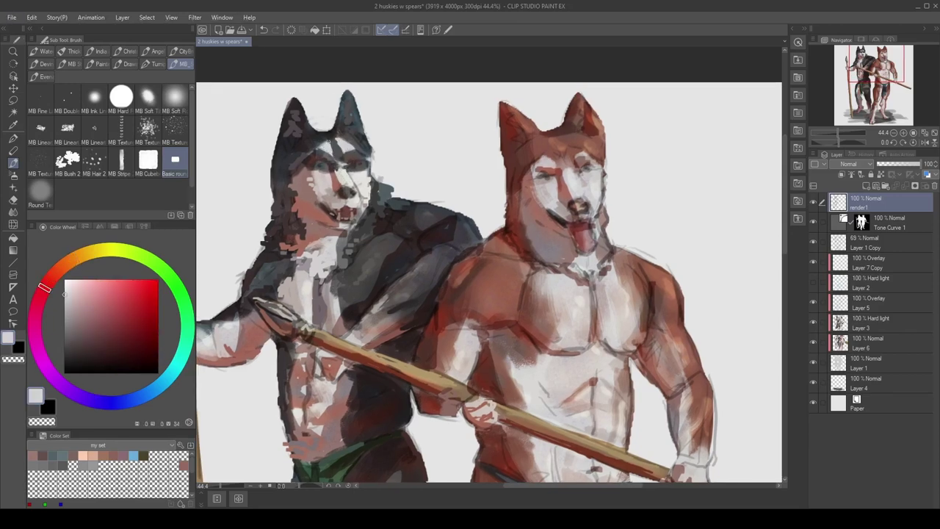
left_click(323, 144, "alt")
left_click(337, 142, "alt")
scroll(337, 142, "down", 3)
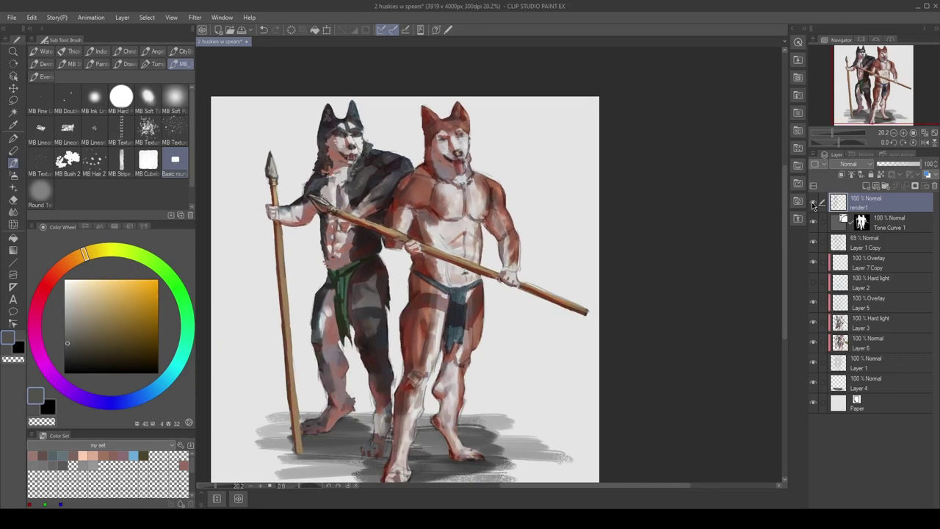
Step: Paint the red husky's pale brow and cheek markings and its far ear with sampled greys and reddish browns
scroll(495, 129, "up", 3)
left_click(514, 309, "alt")
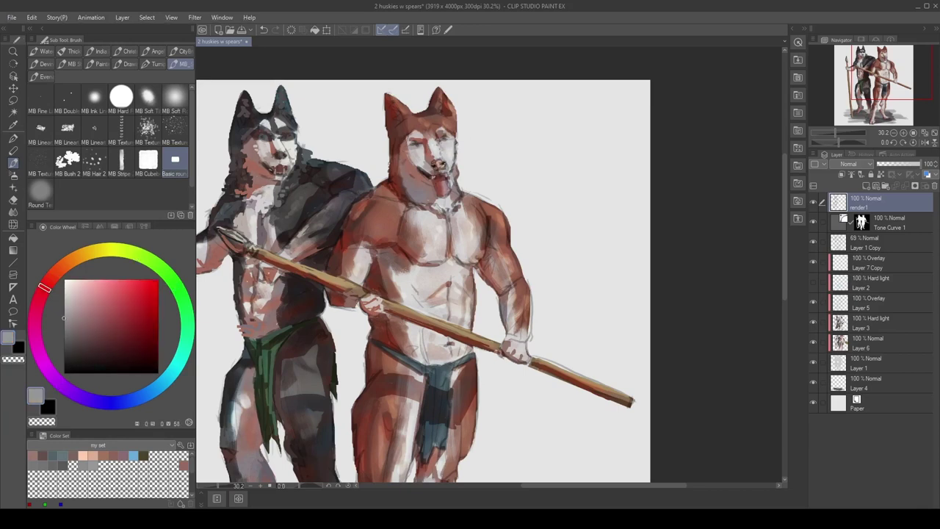
left_click(435, 129, "alt")
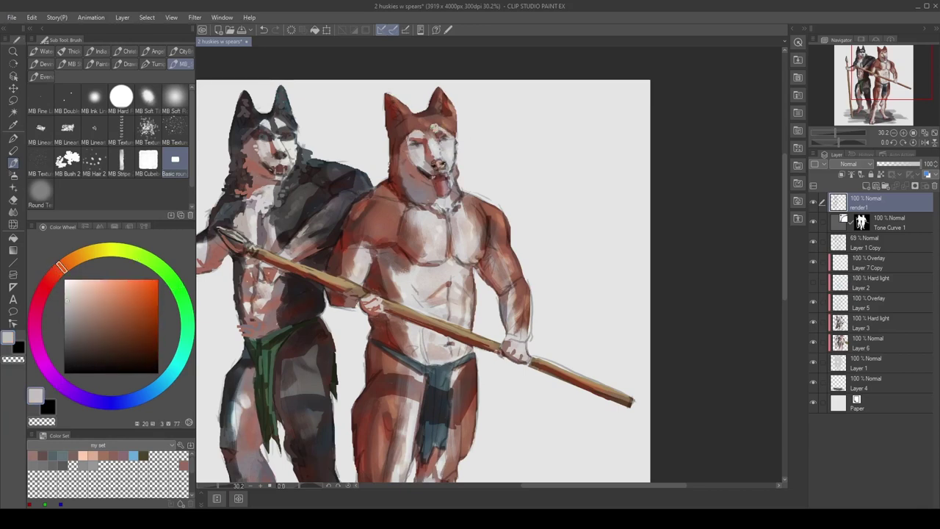
left_click(448, 156, "alt")
scroll(435, 132, "up", 1)
left_click(440, 114, "alt")
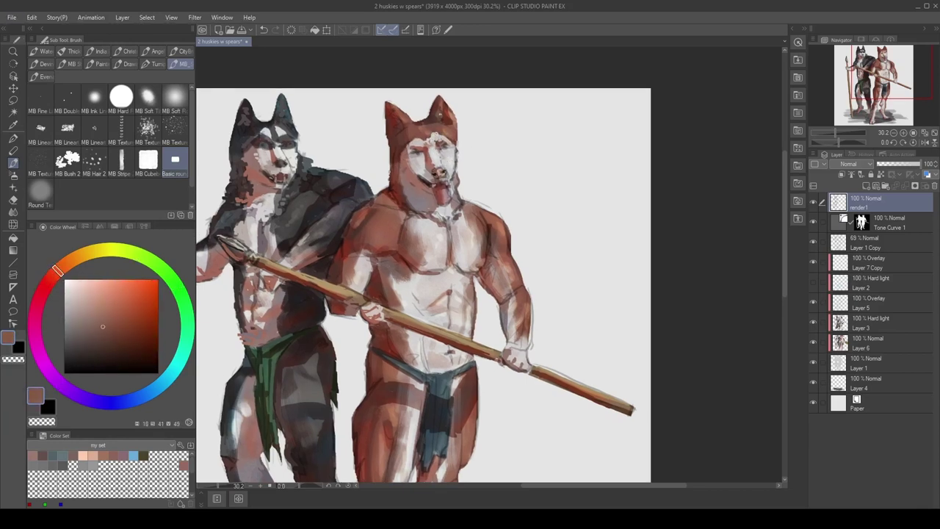
Step: Touch up the black husky's far ear in blue-grey and the red husky's outer head edge in dark red
left_click(282, 108, "alt")
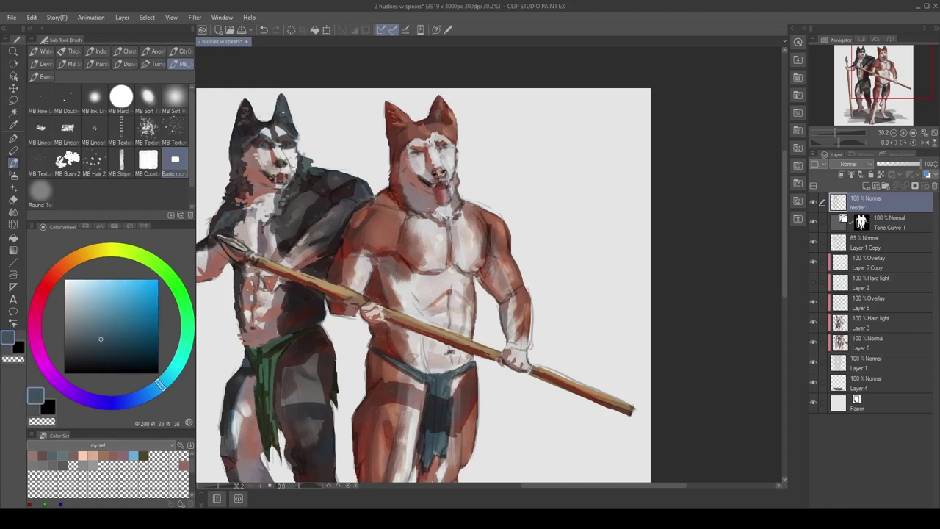
scroll(382, 150, "up", 1)
left_click(388, 153, "alt")
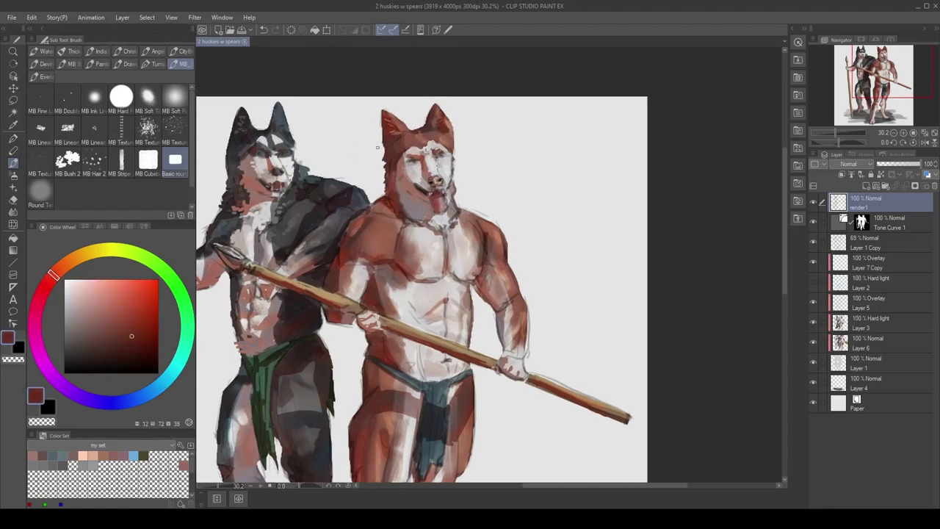
left_click(378, 147)
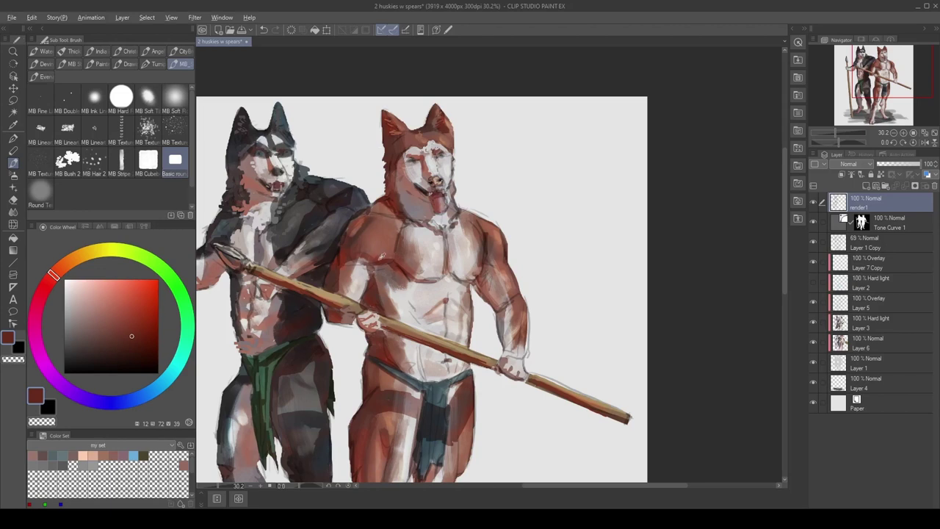
Step: Add ragged fur tufts along both of the red husky's cheeks and neck with sampled reds and pinkish browns
left_click(382, 255, "alt")
left_click(360, 219, "alt")
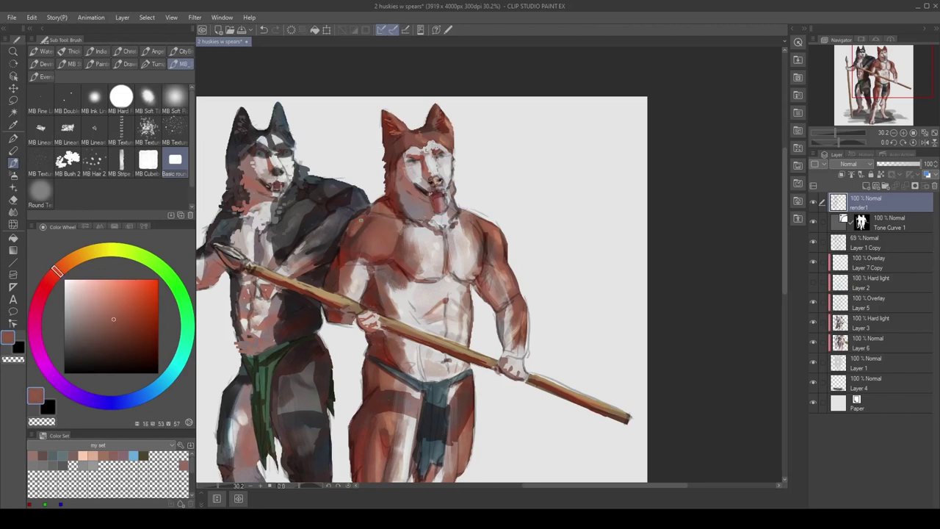
left_click(361, 219, "alt")
left_click(396, 198, "alt")
left_click(397, 198, "alt")
left_click(393, 190, "alt")
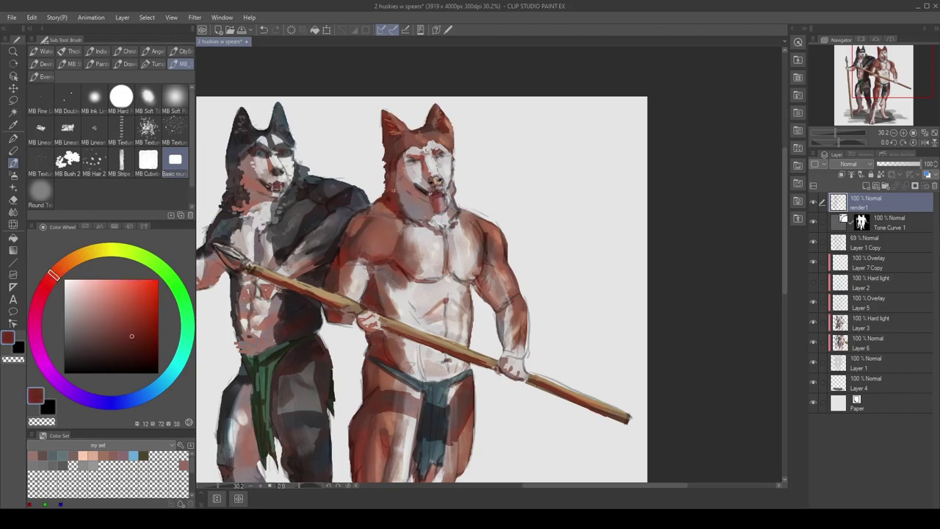
left_click(412, 192, "alt")
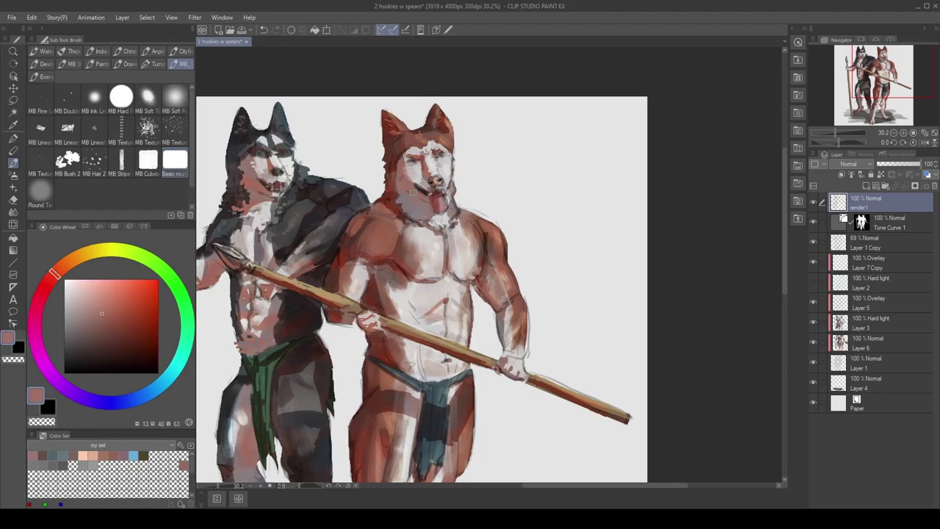
left_click(449, 174, "alt")
left_click(451, 184, "alt")
left_click(456, 207, "alt")
Step: Paint the red husky's fur ruff under the chin with sampled whites and mauve-greys
left_click(450, 233, "alt")
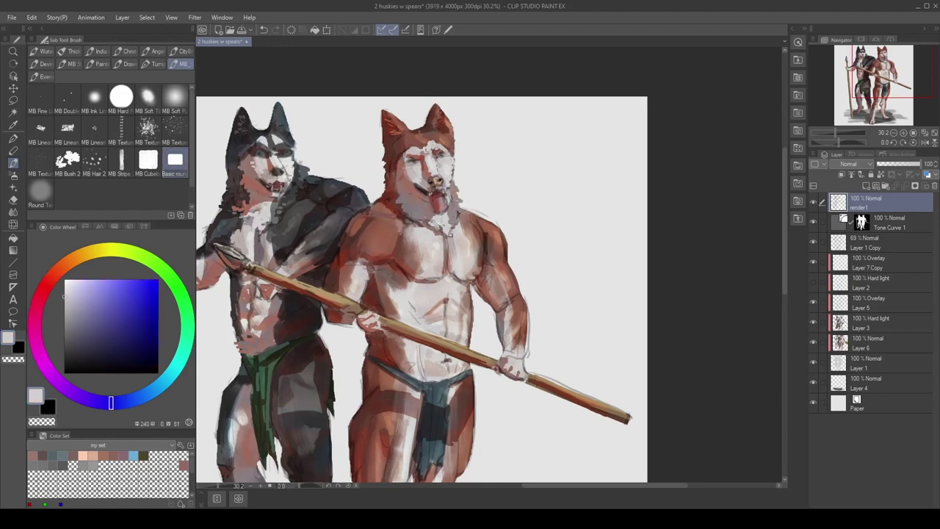
left_click(451, 234, "alt")
left_click(454, 214, "alt")
left_click(444, 215, "alt")
left_click(418, 216, "alt")
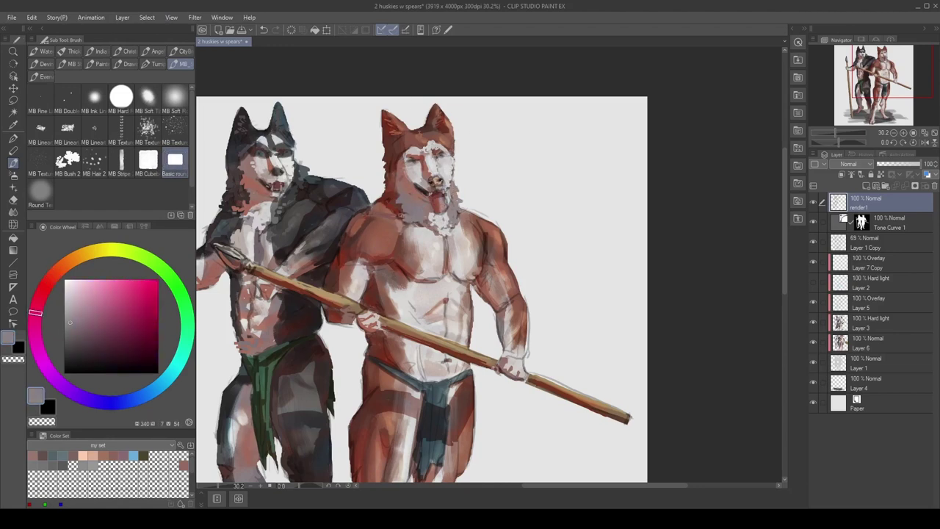
left_click(420, 210, "alt")
left_click(419, 210, "alt")
Step: Add red fur tufts beneath the red husky's forearm nearest the black husky and touch up its hand
scroll(417, 187, "down", 2)
left_click(247, 224, "alt")
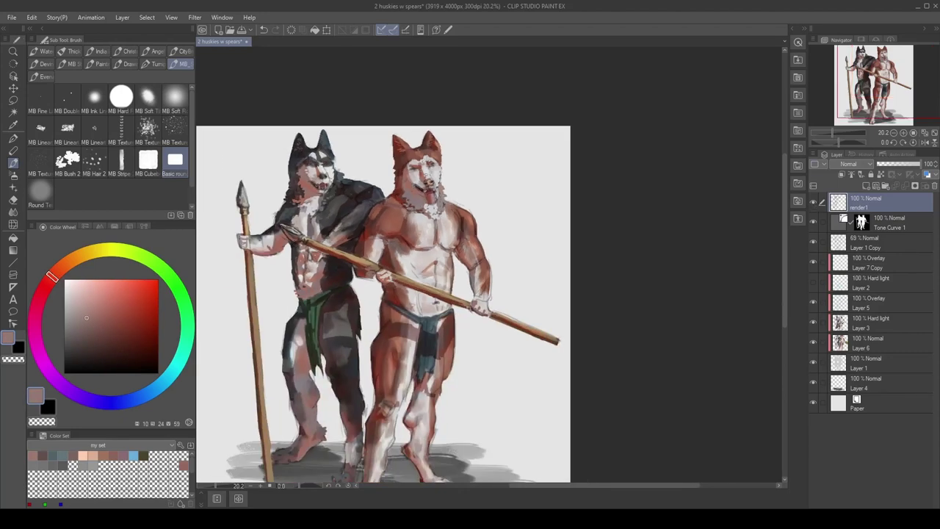
scroll(353, 254, "up", 1)
left_click(349, 256, "alt")
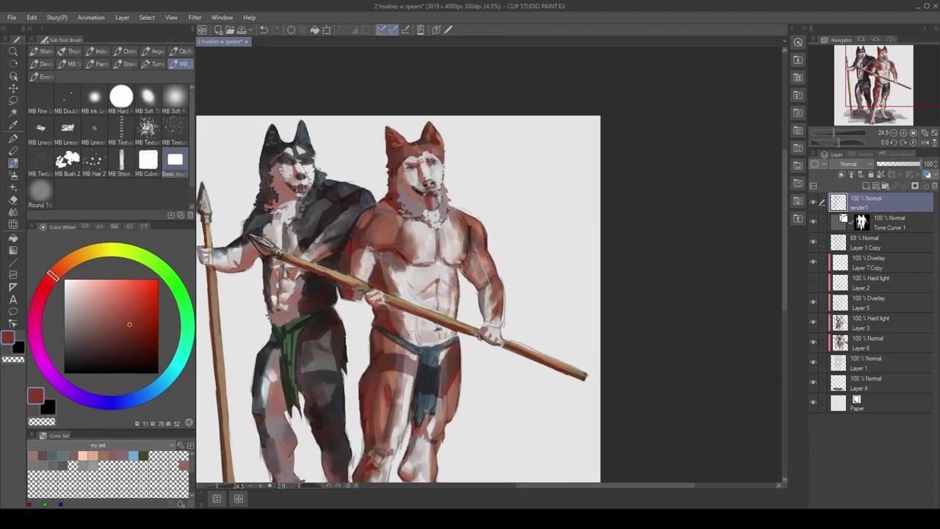
left_click(376, 294, "alt")
left_click(367, 300, "alt")
Step: Paint fur tufts and pale tones on the red husky's far forearm and wrist with sampled colours
left_click(492, 320, "alt")
left_click(491, 312, "alt")
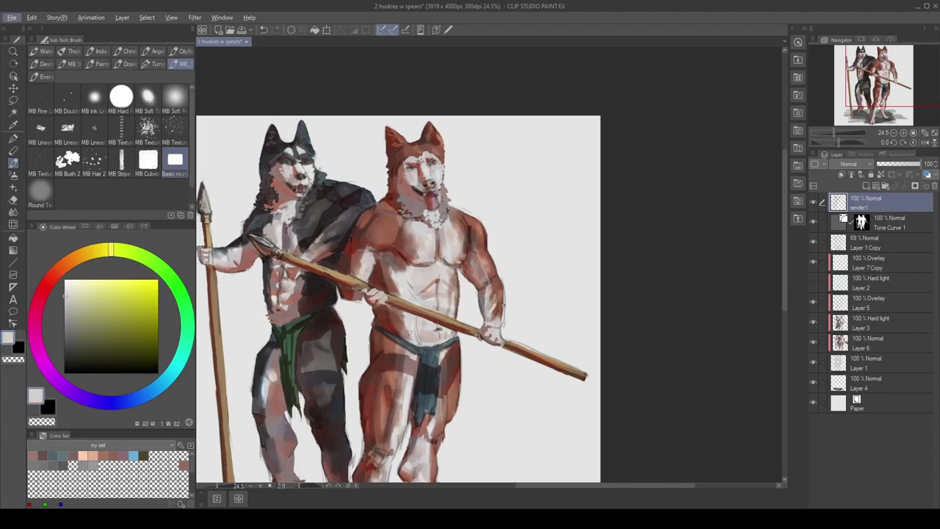
left_click(502, 294, "alt")
left_click(480, 307, "alt")
Step: Refine the black husky's furry forearm and dark torso edges with sampled blue-greys, reddish browns and near-blacks
left_click(356, 302, "alt")
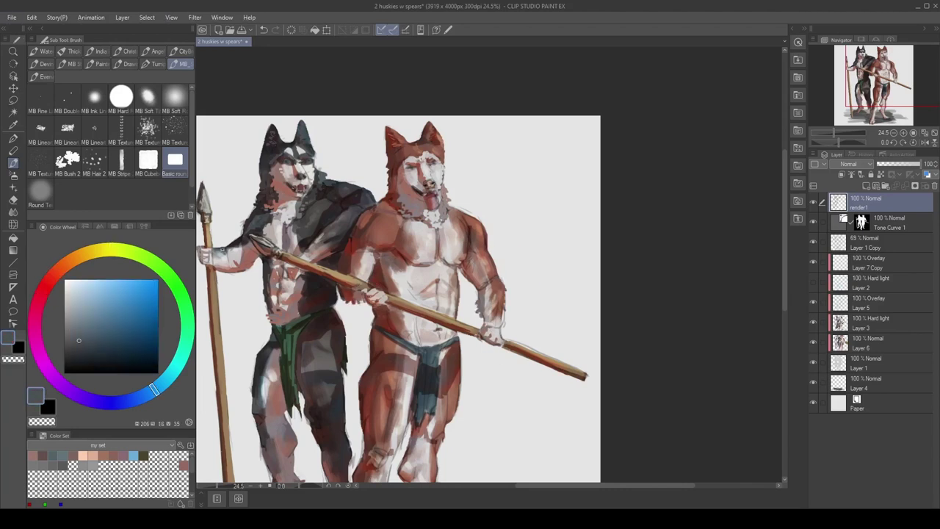
left_click(137, 254)
left_click(358, 261, "alt")
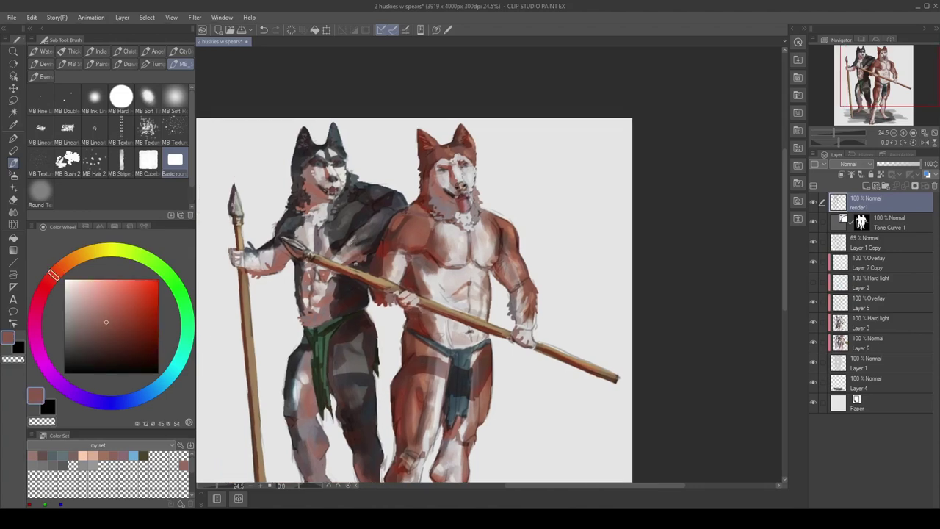
left_click_drag(339, 250, 345, 182)
left_click(339, 217, "alt")
left_click(358, 169, "alt")
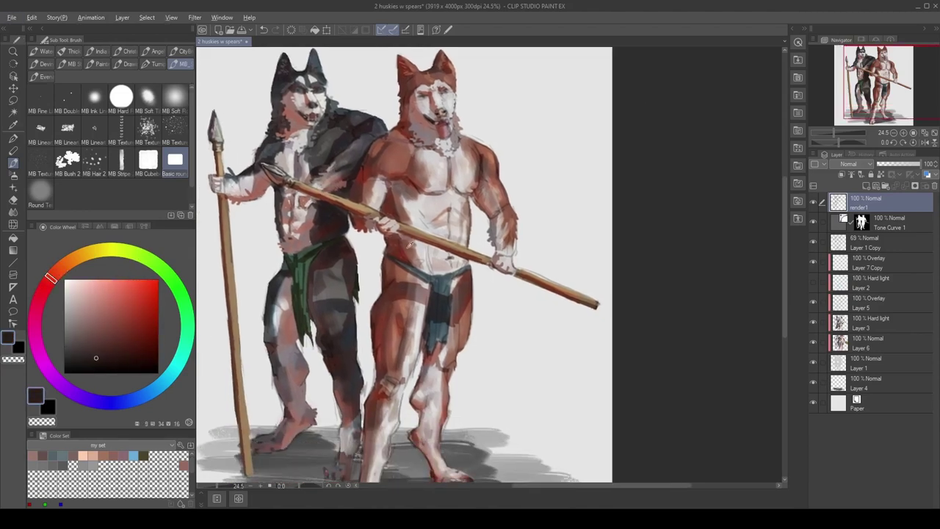
Step: Paint the red husky's front thigh, shin and foot with sampled reds, browns and off-whites
left_click(378, 336, "alt")
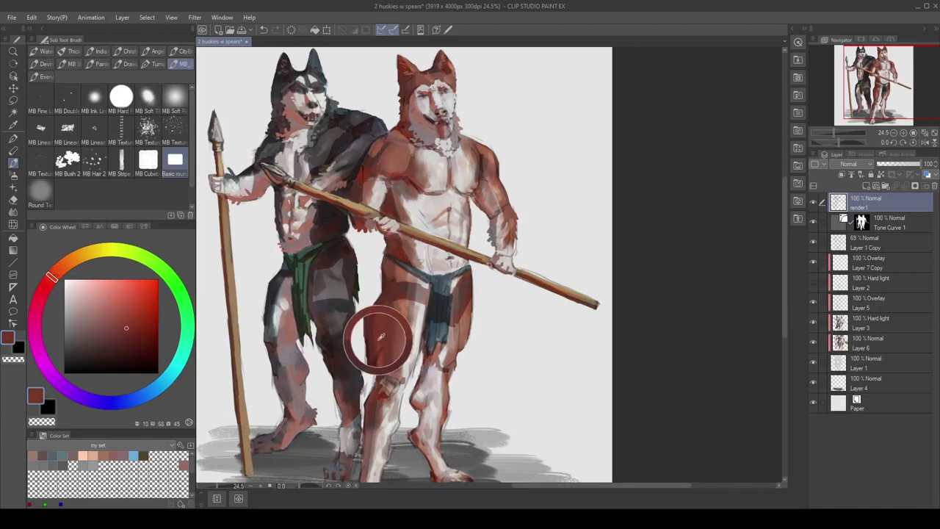
left_click_drag(373, 409, 395, 328)
left_click(383, 396, "alt")
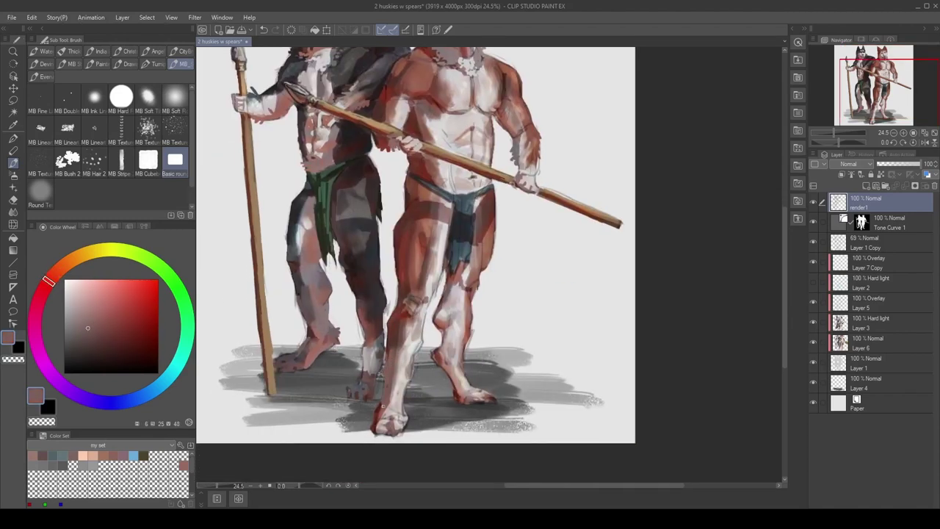
left_click(404, 383, "alt")
left_click(405, 384, "alt")
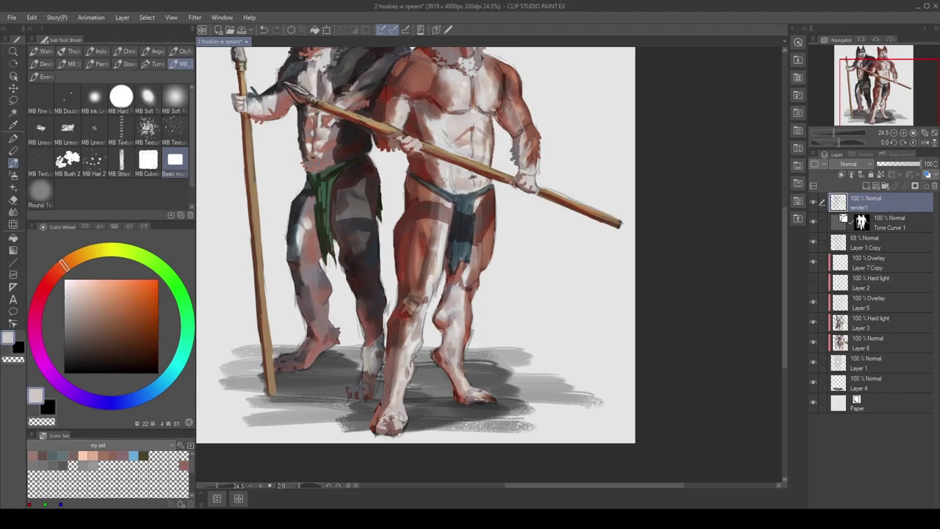
Step: Refine the red husky's front knee and inner leg with sampled off-whites
left_click_drag(400, 345, 385, 362)
left_click_drag(389, 318, 371, 360)
left_click(377, 360, "alt")
left_click(377, 360, "alt")
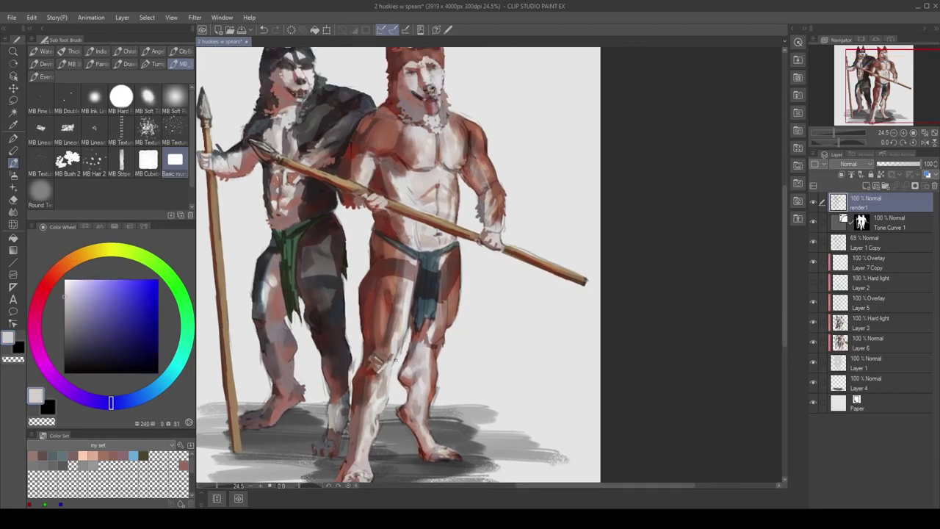
left_click(378, 359, "alt")
left_click(399, 301, "alt")
Step: Paint the red husky's rear calf, ankle and foot with sampled reddish browns
left_click_drag(432, 344, 416, 300)
left_click(391, 334, "alt")
left_click(381, 364, "alt")
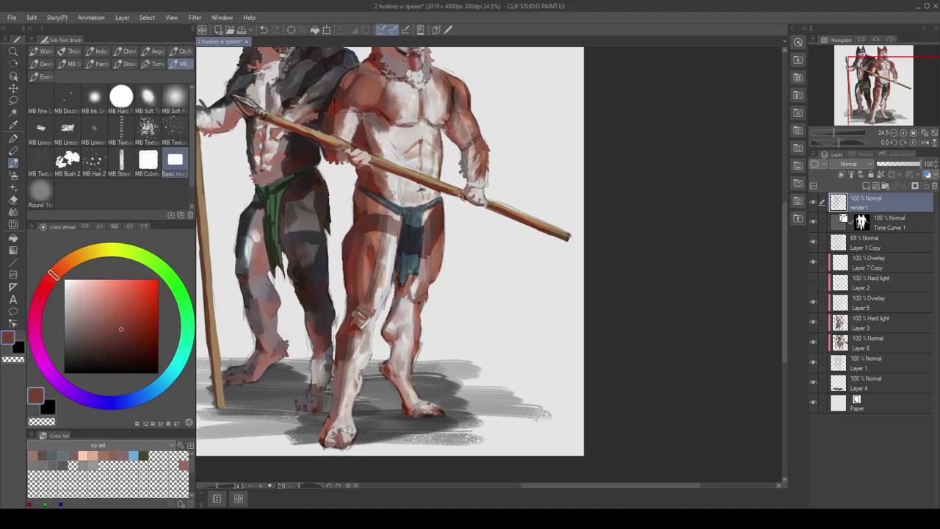
left_click(445, 413, "alt")
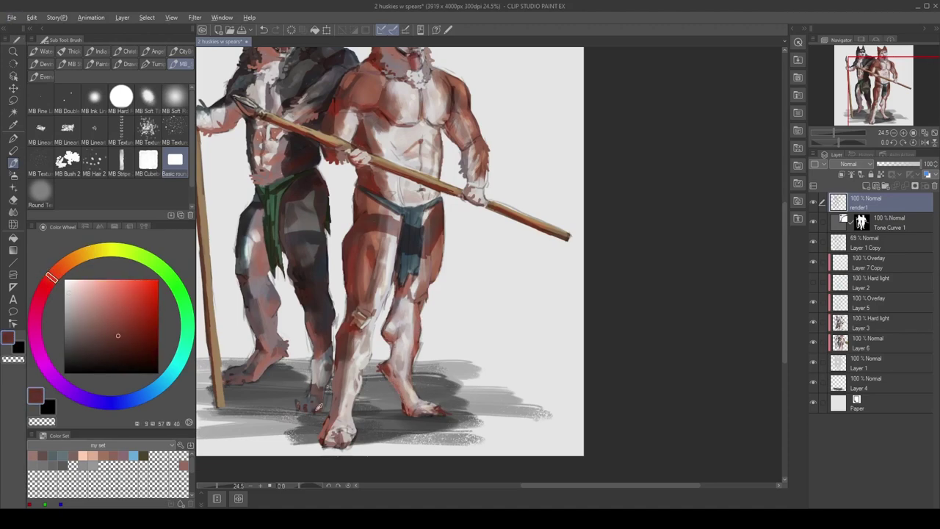
Step: Smooth the red husky's abdomen and lower belly with sampled pinkish greys and pale skin tones
scroll(387, 295, "down", 3)
scroll(459, 277, "up", 4)
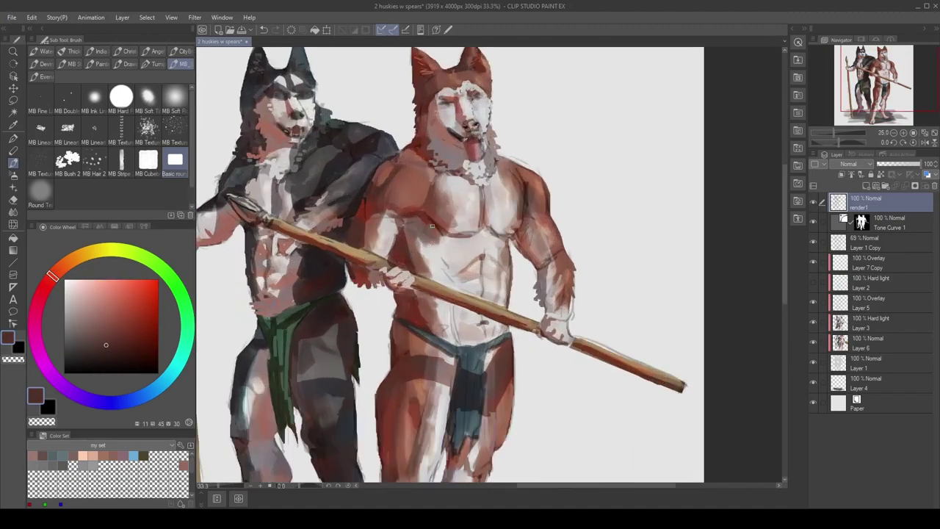
left_click(458, 277, "alt")
left_click(455, 279, "alt")
left_click(449, 316, "alt")
left_click(440, 322, "alt")
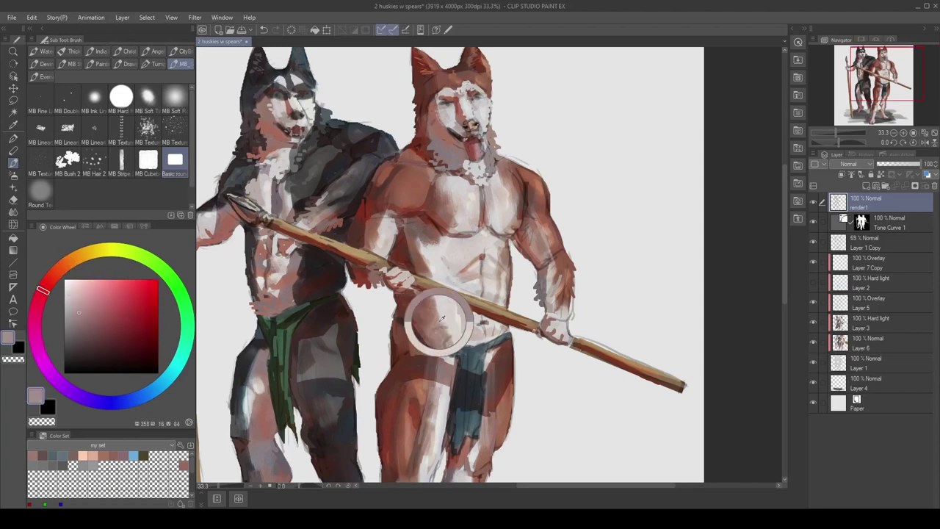
left_click(459, 264, "alt")
left_click(465, 327, "alt")
left_click(483, 323, "alt")
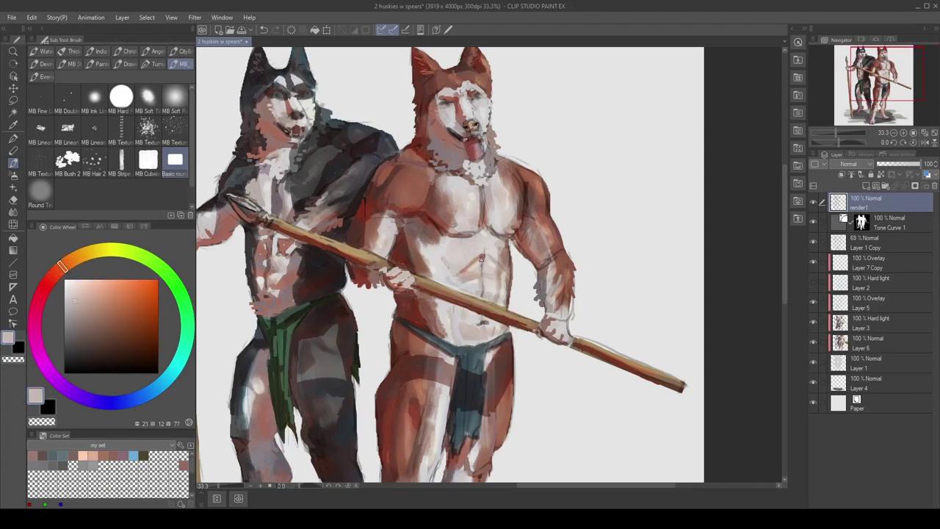
Step: Touch up the black husky's abdominal muscles with sampled pale beige tones
left_click(267, 265, "alt")
left_click_drag(267, 272, 245, 267)
left_click(245, 268, "alt")
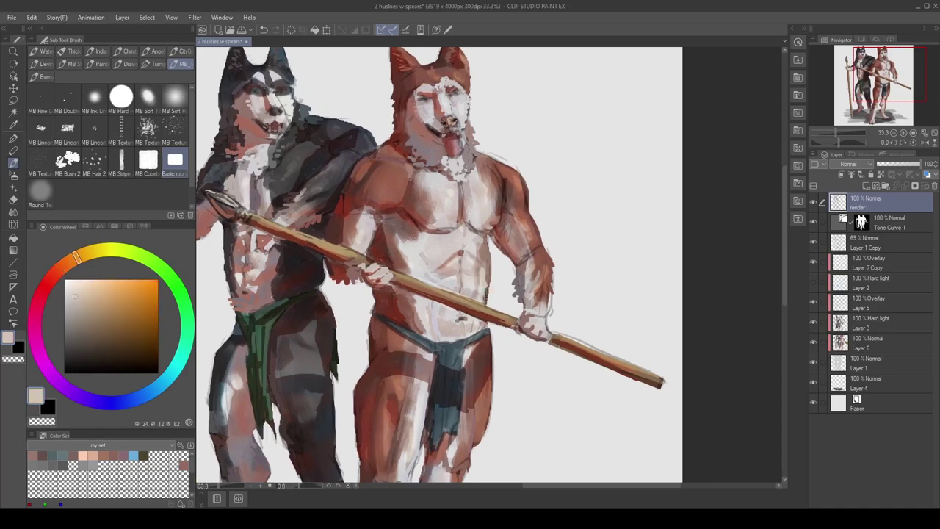
Step: Refine the red husky's far shoulder contour and head fur with sampled reddish browns
left_click(509, 240, "alt")
left_click(493, 168, "alt")
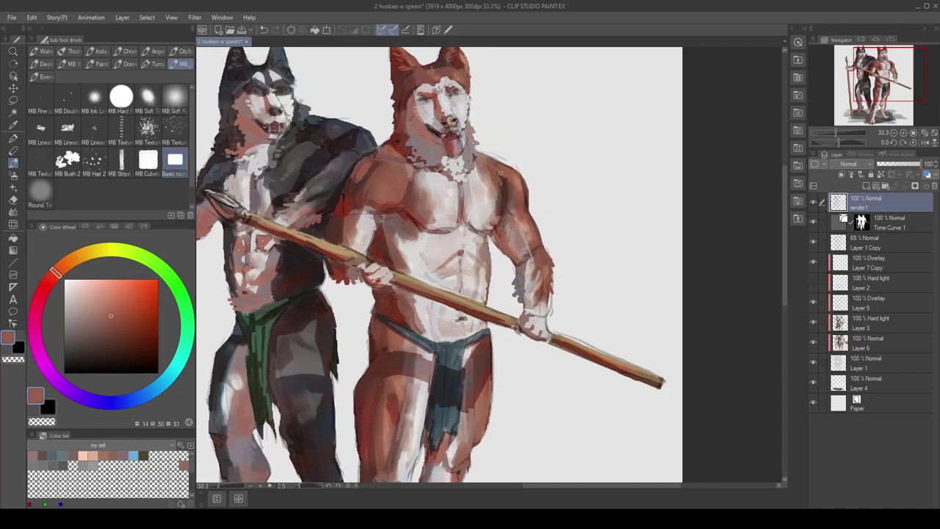
left_click(501, 166, "alt")
left_click(522, 185, "alt")
left_click(514, 173, "alt")
key("ctrl+0")
left_click(519, 171, "alt")
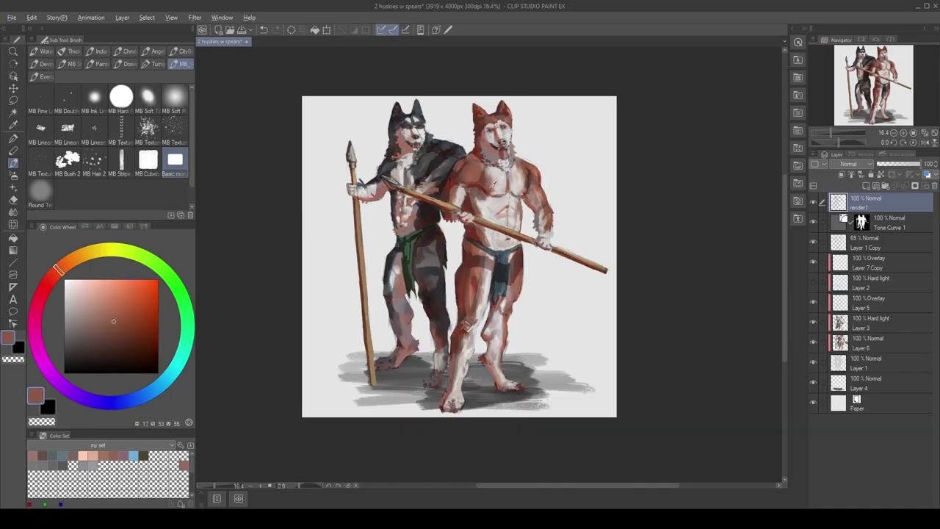
scroll(544, 198, "down", 1)
left_click(481, 123, "alt")
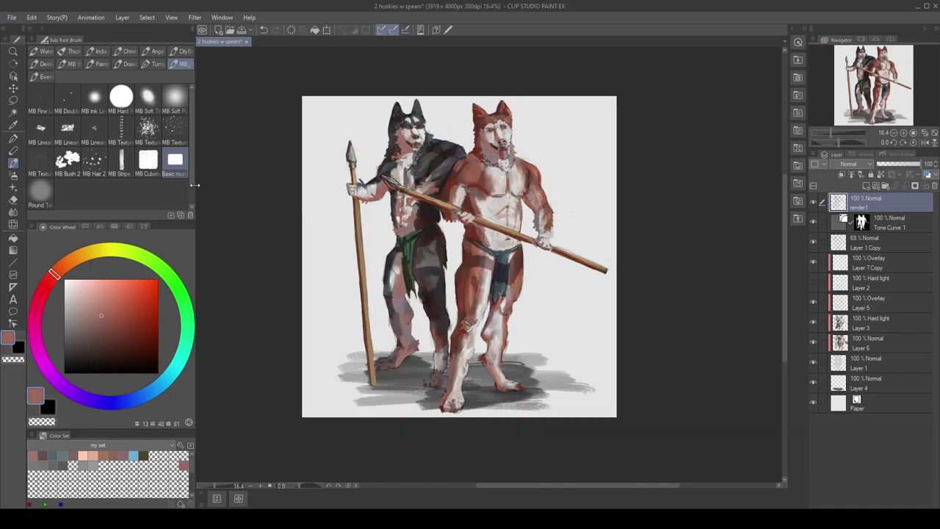
Step: Refine the black husky's forehead markings and the fur edge between its ears with sampled dark greys and off-white
scroll(393, 123, "up", 6)
left_click(413, 125, "alt")
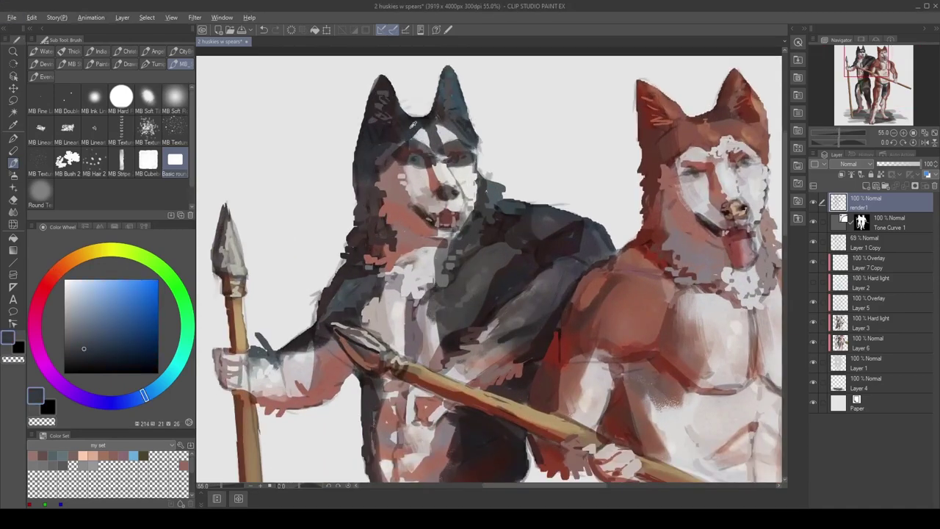
left_click(428, 89, "alt")
left_click(443, 129, "alt")
left_click(454, 135, "alt")
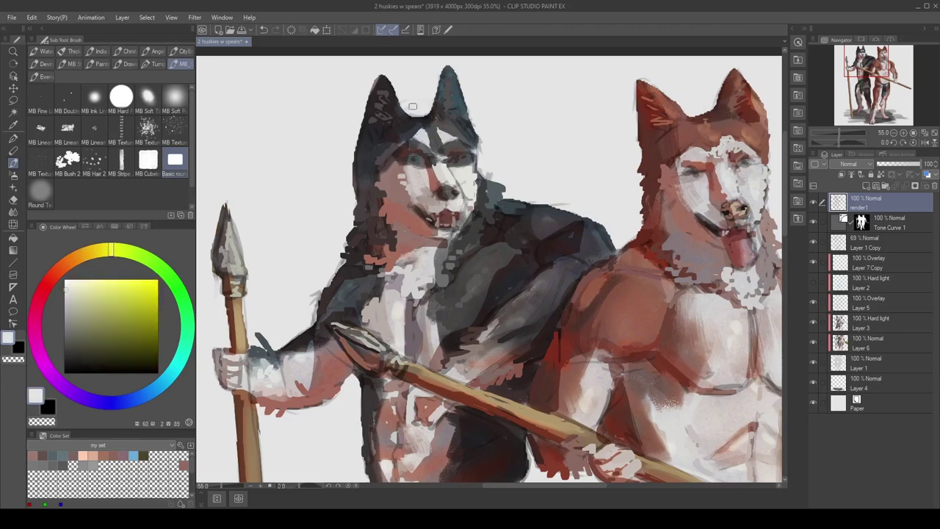
left_click(413, 108, "alt")
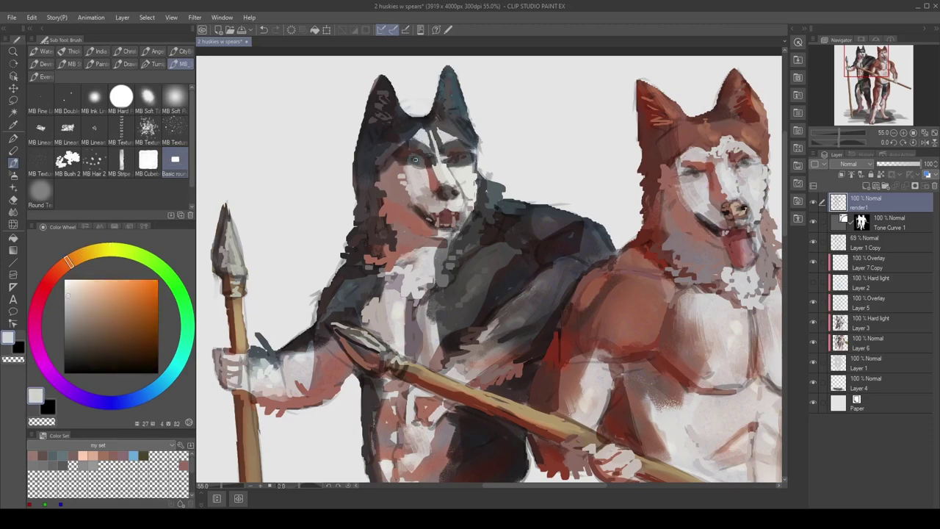
Step: Paint the black husky's eyes light blue and define the markings around them with sampled greys
left_click(418, 159, "alt")
left_click(415, 156, "alt")
left_click(421, 156, "alt")
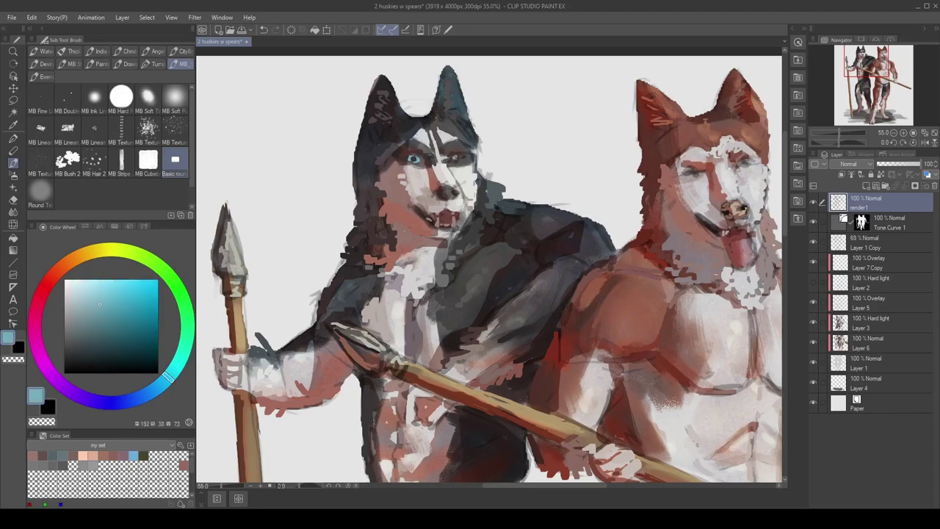
left_click(455, 157, "alt")
scroll(457, 158, "down", 3)
scroll(480, 134, "up", 3)
left_click(431, 162, "alt")
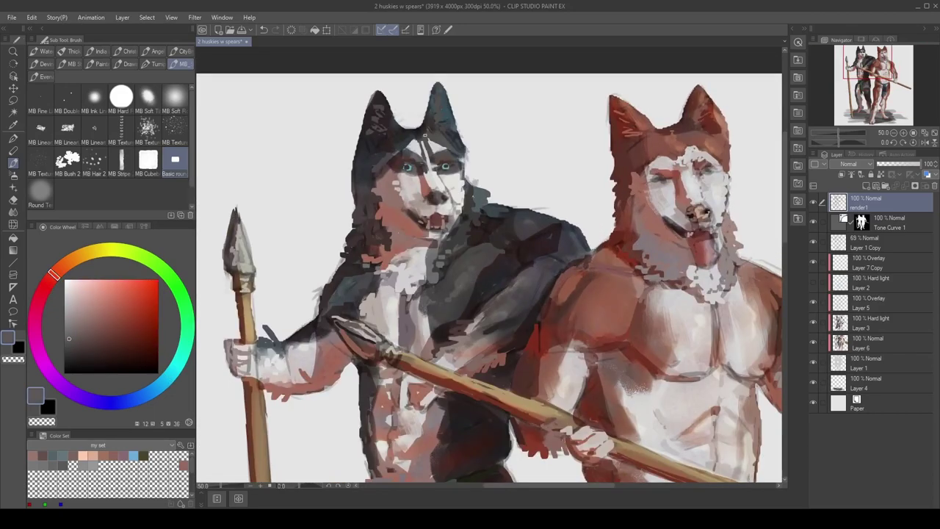
Step: Refine the black husky's nose and muzzle with sampled dark browns and pale greys
scroll(430, 162, "down", 3)
scroll(431, 162, "up", 2)
left_click(398, 150, "alt")
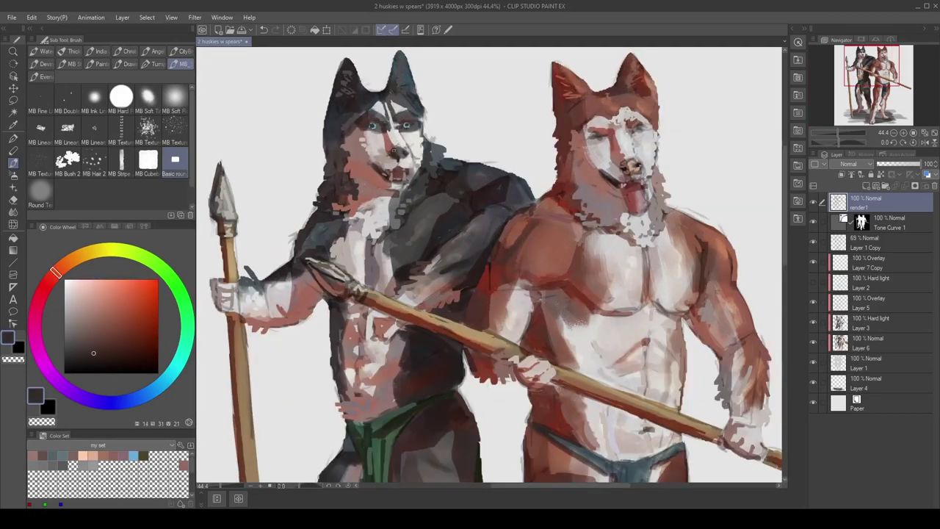
left_click(405, 148, "alt")
left_click(406, 151, "alt")
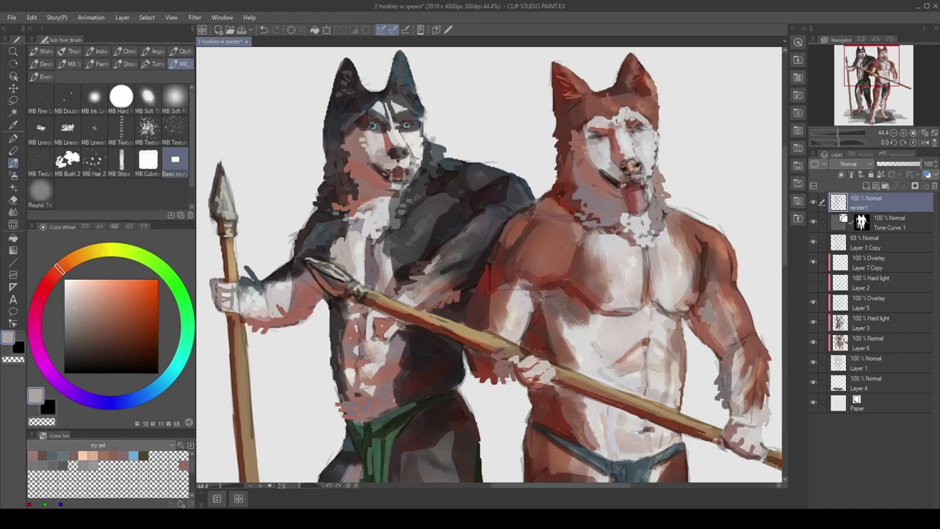
left_click(412, 157, "alt")
left_click(393, 158, "alt")
Step: Touch up the black husky's brow and nose bridge with sampled greys
left_click(398, 132, "alt")
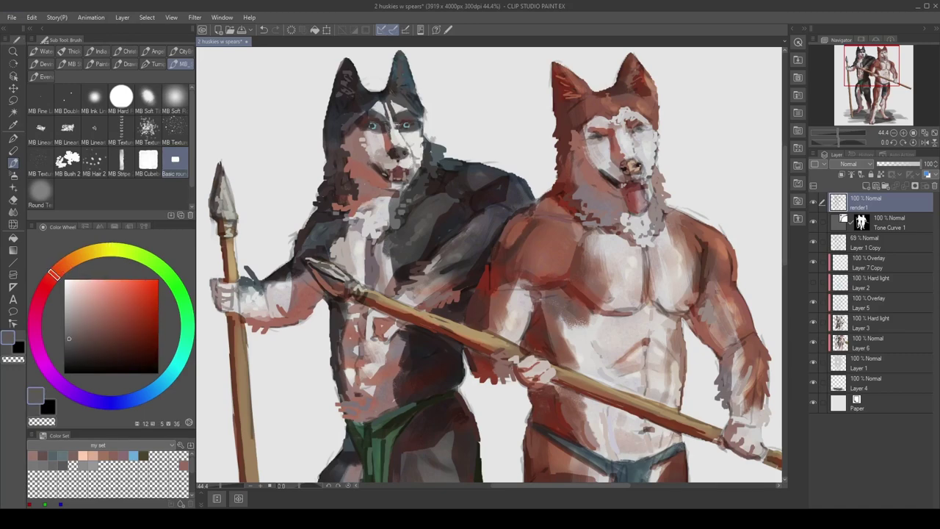
left_click(400, 133, "alt")
left_click(396, 127, "alt")
key("ctrl+0")
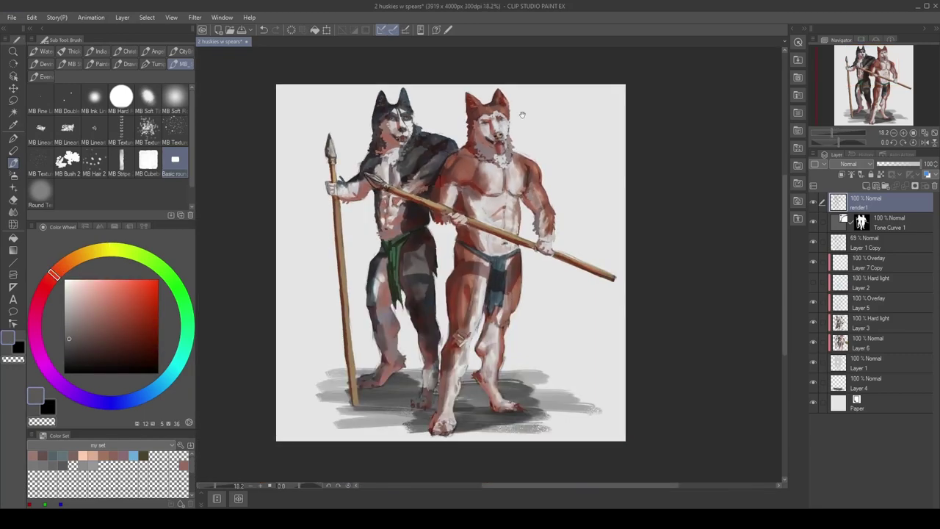
Step: Paint the red husky's eyes with blue irises and dark brown outlines, and tidy its forehead fur with sampled browns
scroll(522, 115, "up", 2)
scroll(474, 99, "up", 3)
left_click(469, 143, "alt")
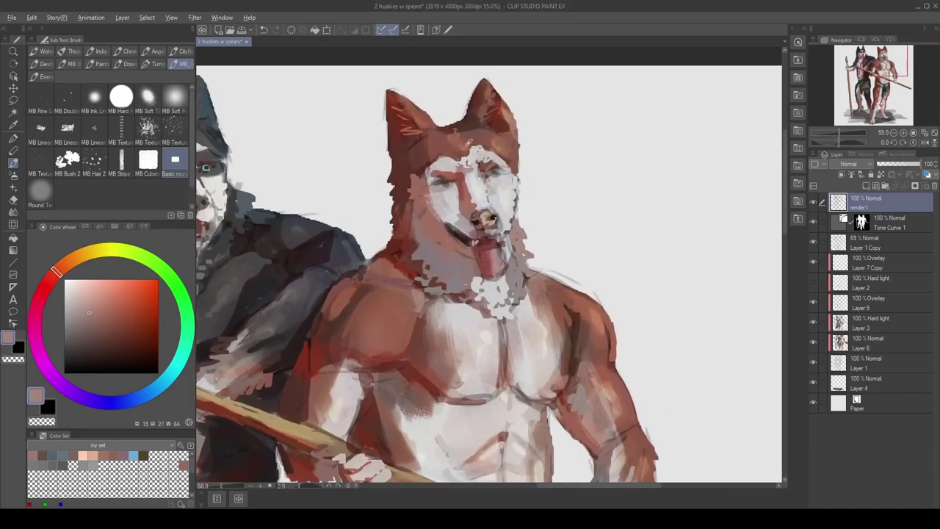
left_click(444, 182, "alt")
left_click(140, 397)
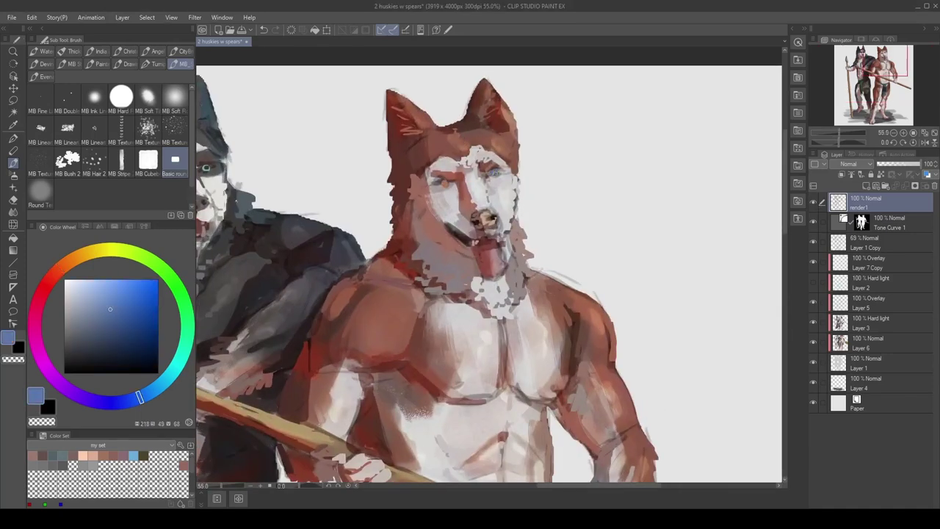
left_click(444, 183, "alt")
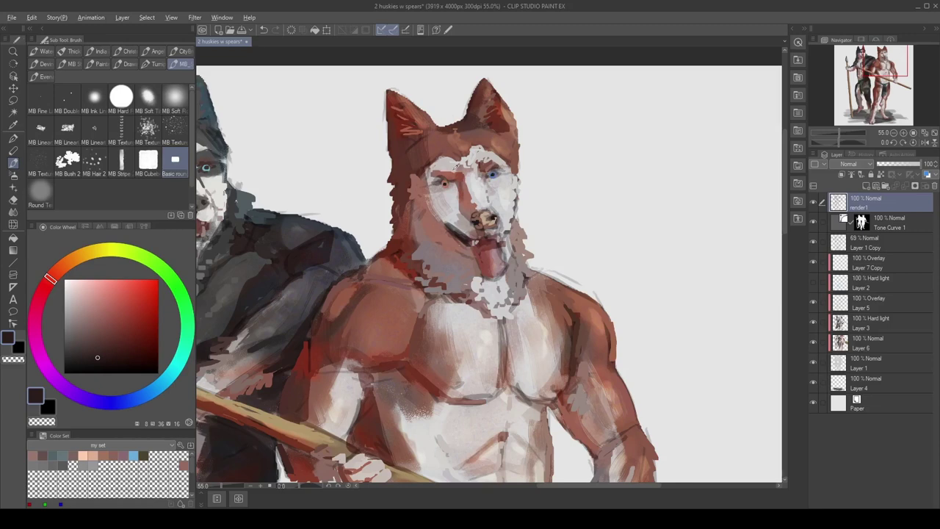
Step: Smooth the red husky's chest muscles with a textured brush, using sampled pale greys and muted browns
left_click(42, 76)
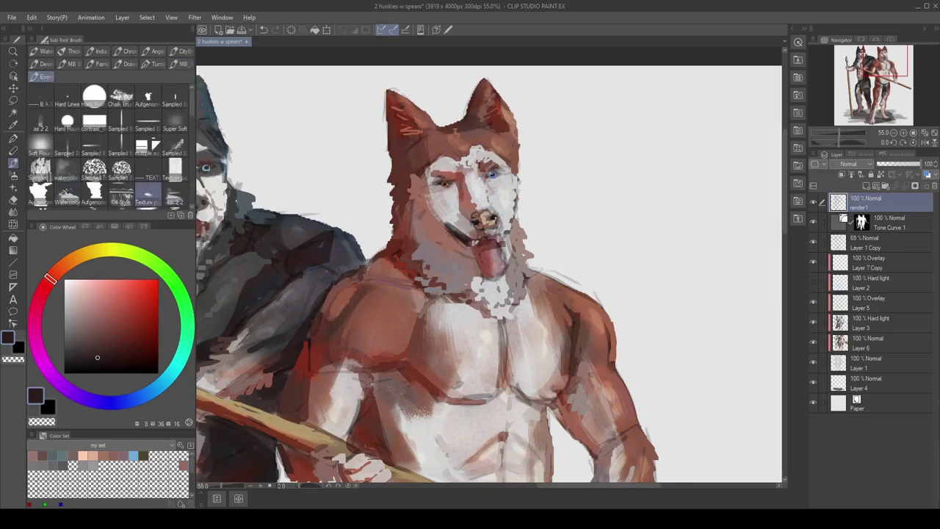
left_click_drag(411, 264, 570, 228)
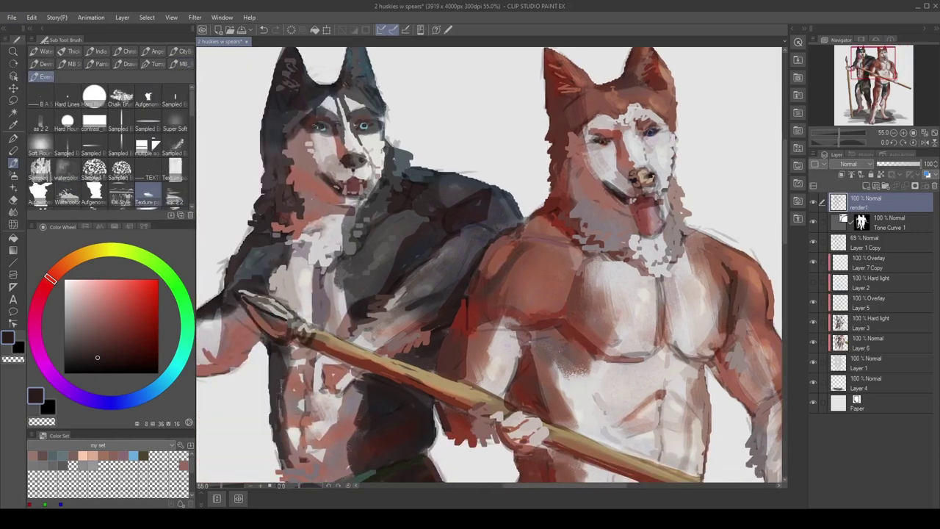
scroll(365, 123, "down", 2)
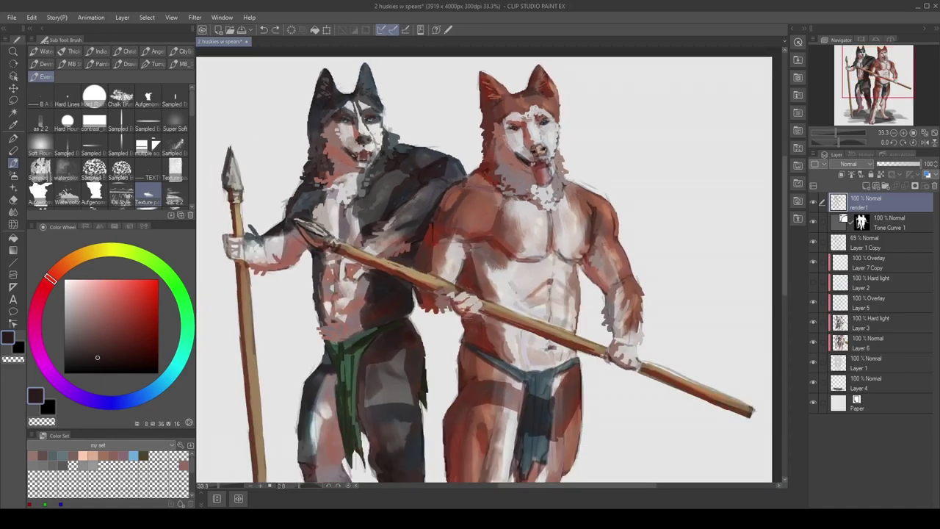
scroll(564, 101, "down", 2)
scroll(481, 136, "up", 1)
left_click(458, 158, "alt")
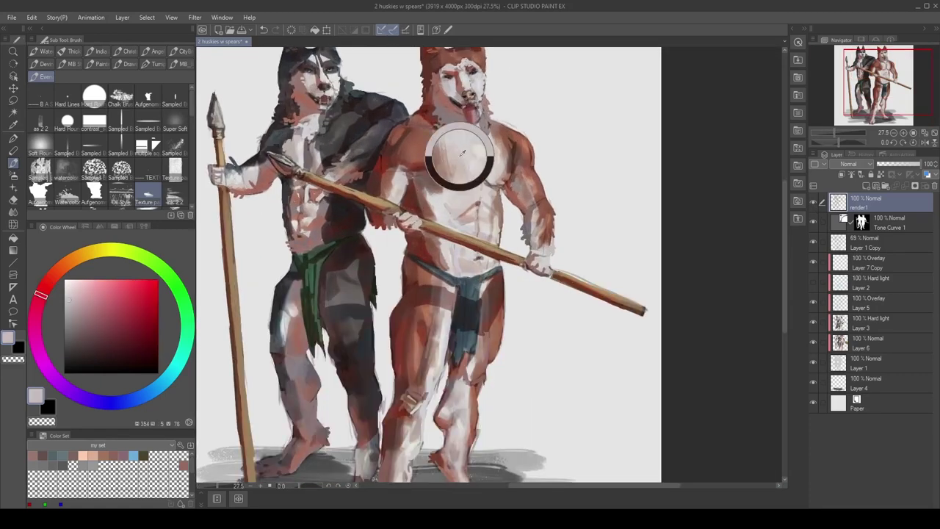
left_click(487, 196, "alt")
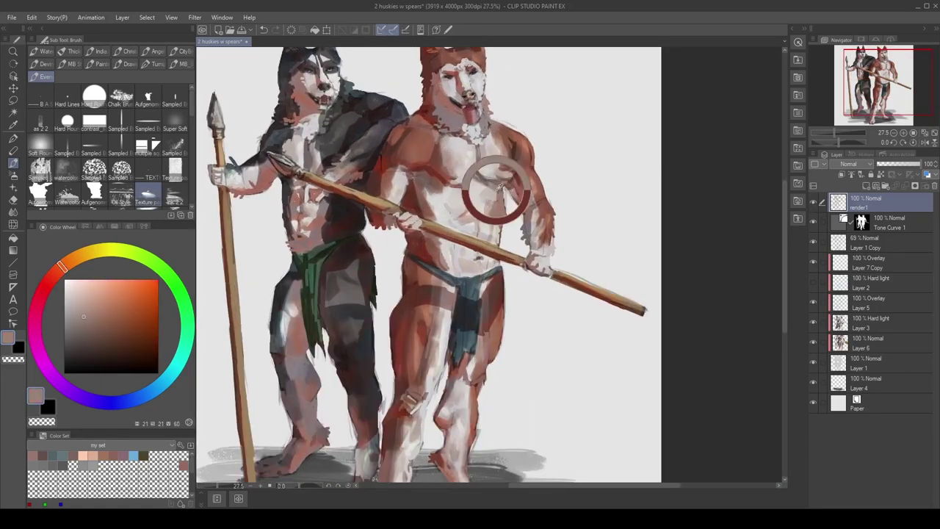
left_click_drag(476, 150, 476, 180)
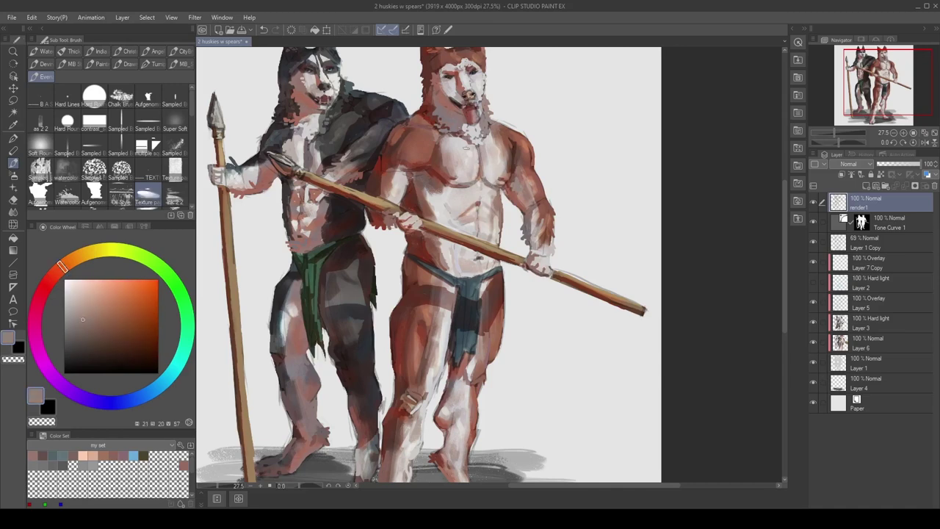
Step: Blend the red husky's neck ruff and near shoulder with sampled skin and fur tones
left_click(469, 115, "alt")
mouse_move(470, 115)
left_mouse_down()
mouse_move(434, 145)
mouse_move(413, 121)
left_mouse_up()
left_click(422, 140, "alt")
left_click_drag(430, 75, 434, 125)
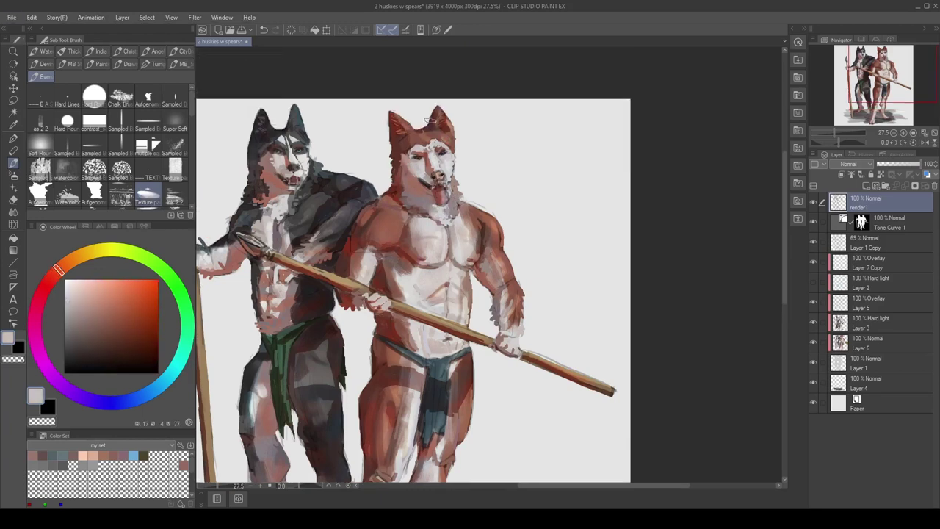
Step: Darken and smooth the fur on the black husky's ears and crown with near-black and sampled dark tones
left_click(114, 351)
left_click(274, 126, "alt")
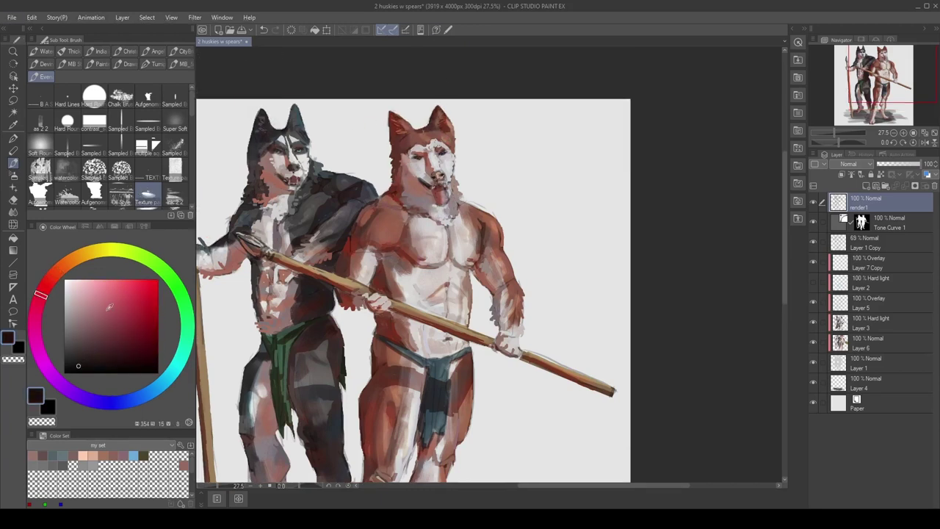
left_click(297, 120, "alt")
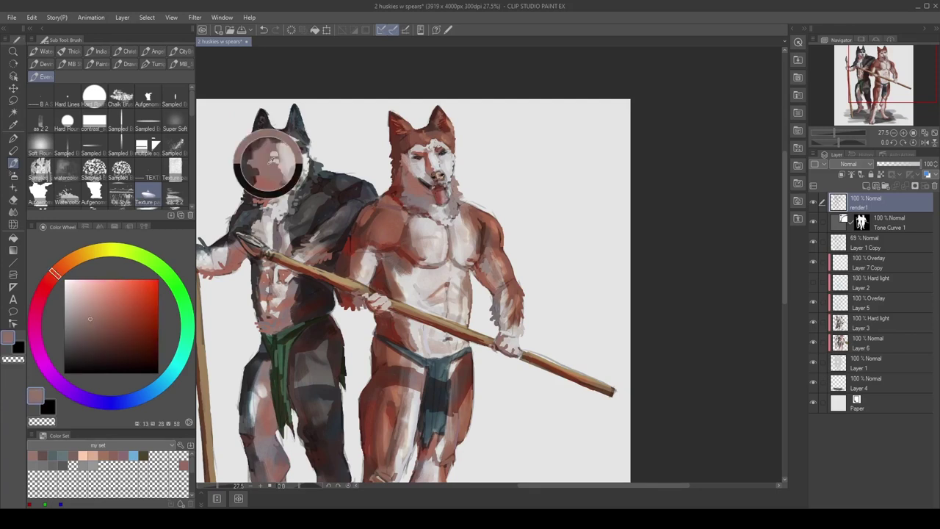
left_click(308, 132, "alt")
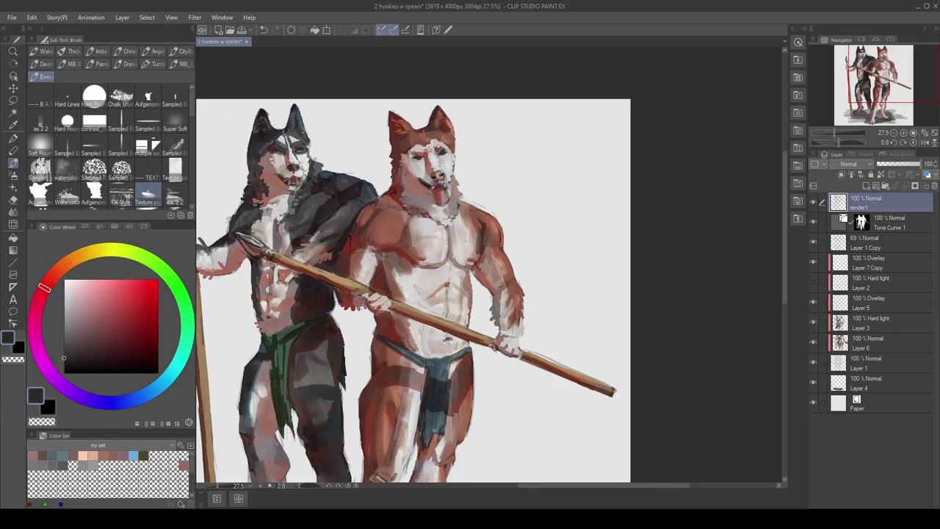
Step: Soften the black husky's cheek and neck ruff with sampled pale tones and mid greys
left_click(269, 166, "alt")
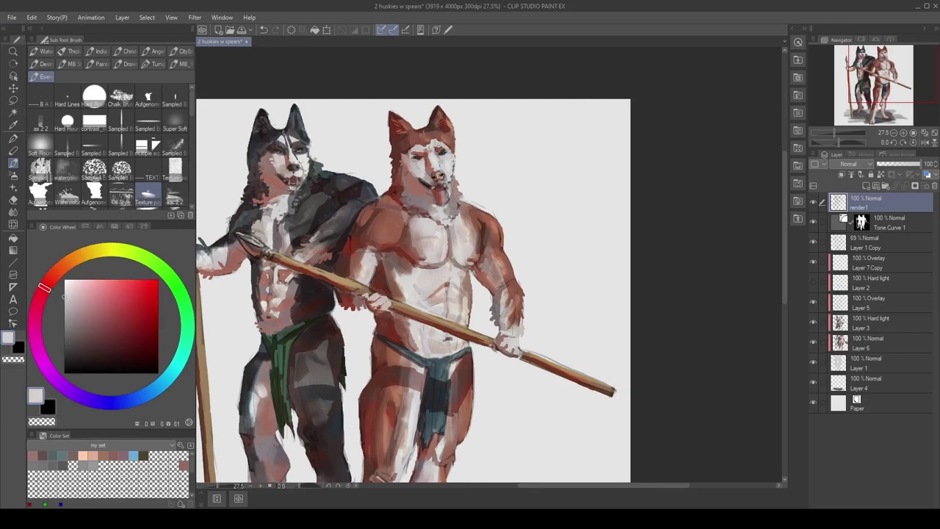
left_click(278, 189, "alt")
left_click(293, 202, "alt")
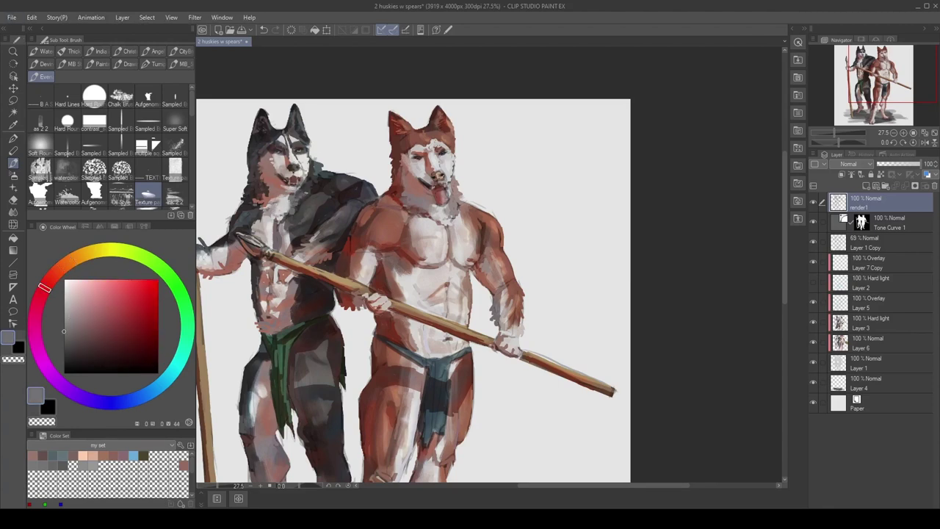
Step: Refine the black husky's hand gripping the upright spear with sampled pale pinks and greyish browns
left_click_drag(224, 248, 305, 204)
left_click(276, 203, "alt")
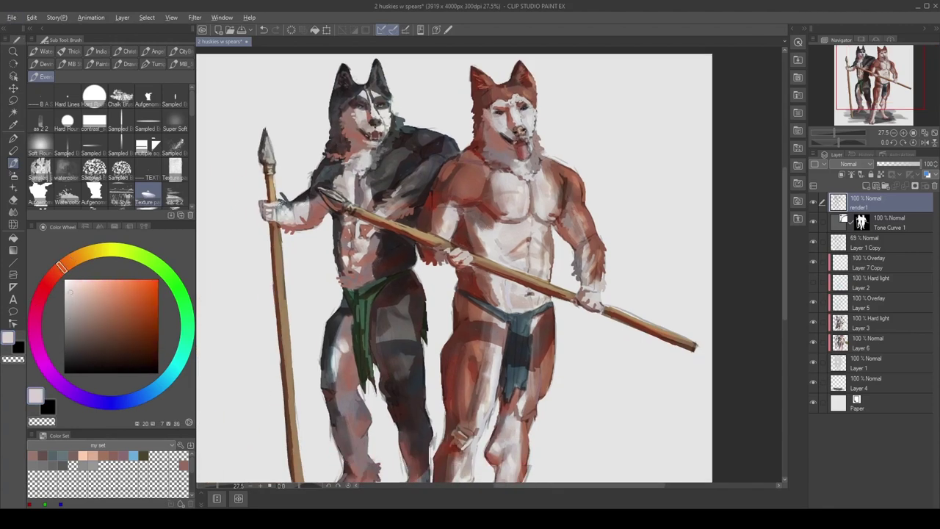
left_click(276, 205, "alt")
left_click(275, 211, "alt")
left_click(270, 206, "alt")
scroll(272, 204, "down", 2)
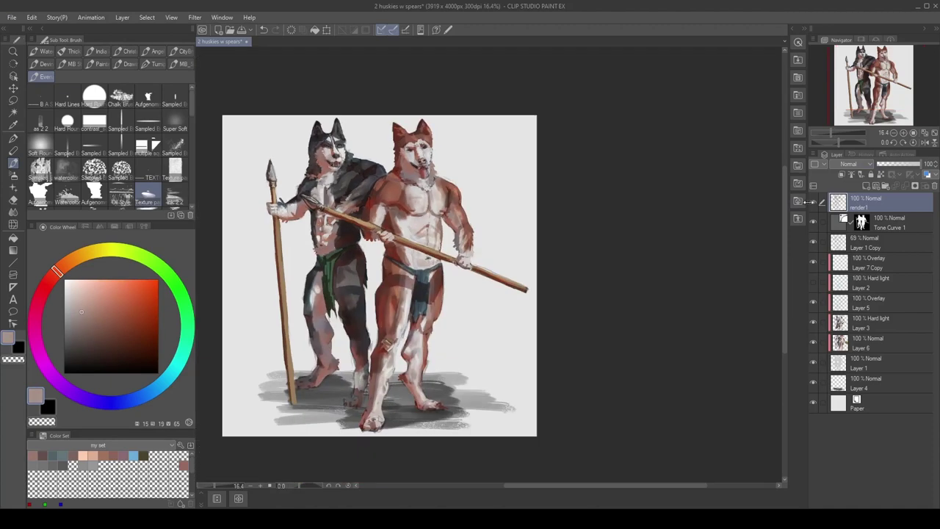
Step: Add a new layer above render1 and paint a grey necklace around the black husky's neck with the Basic round brush
left_click_drag(412, 287, 475, 269)
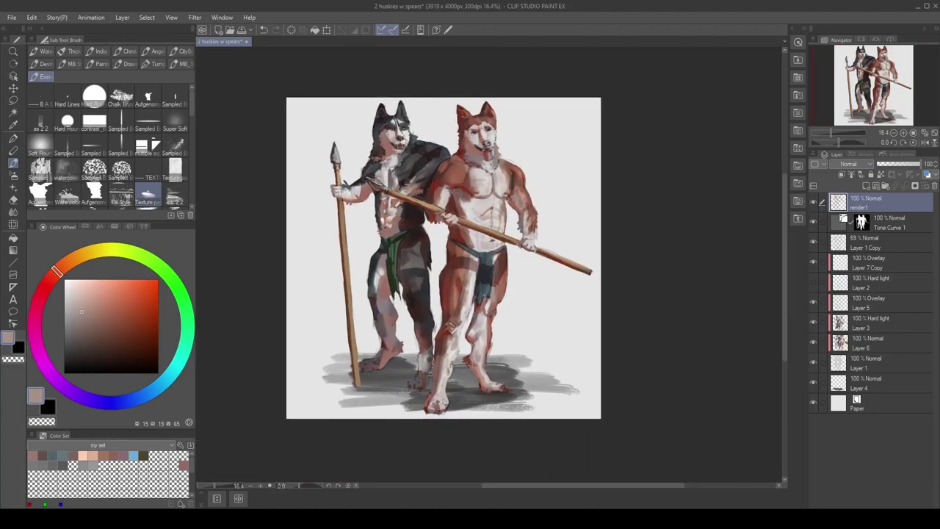
left_click(861, 186)
scroll(404, 135, "up", 1)
left_click(180, 64)
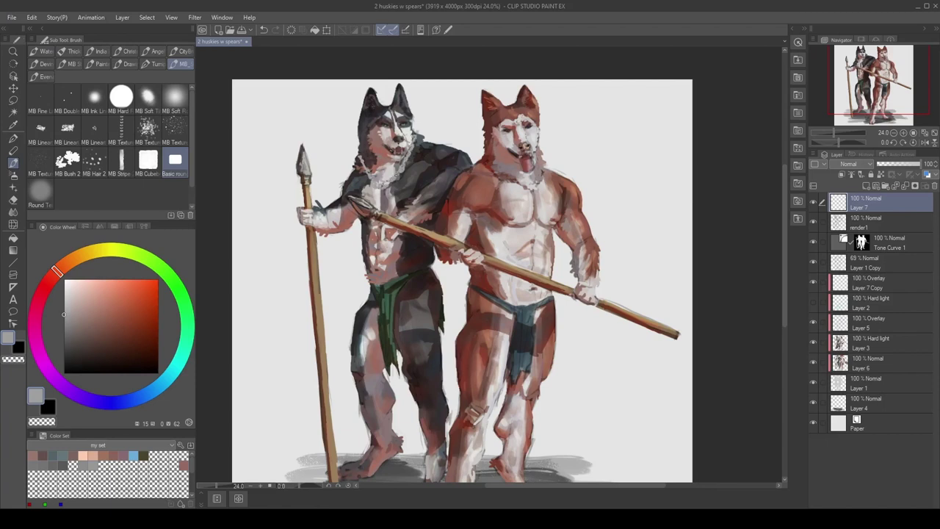
Step: Lock the necklace layer's transparent pixels and shade the beads with dark grey and pale grey highlights
left_click(880, 174)
left_click(365, 163, "alt")
left_click_drag(360, 156, 375, 184)
left_click_drag(372, 176, 392, 189)
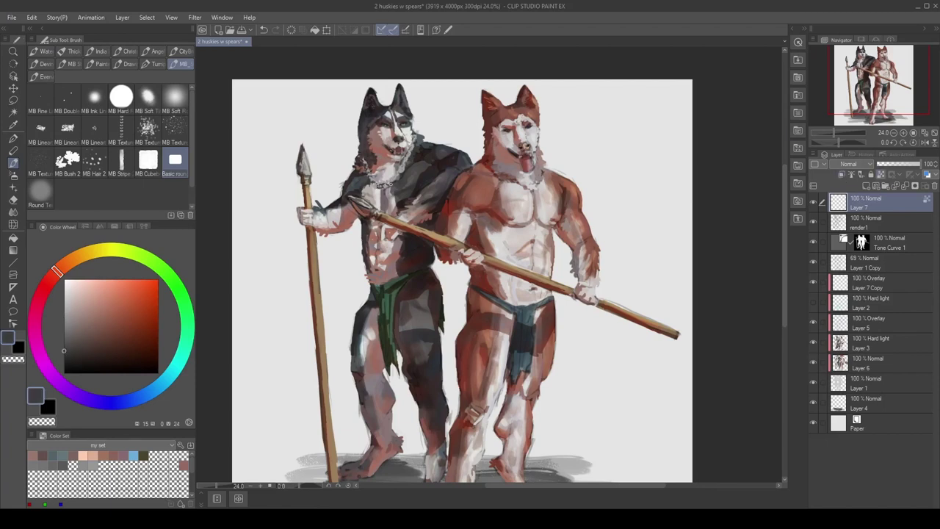
left_click(64, 293)
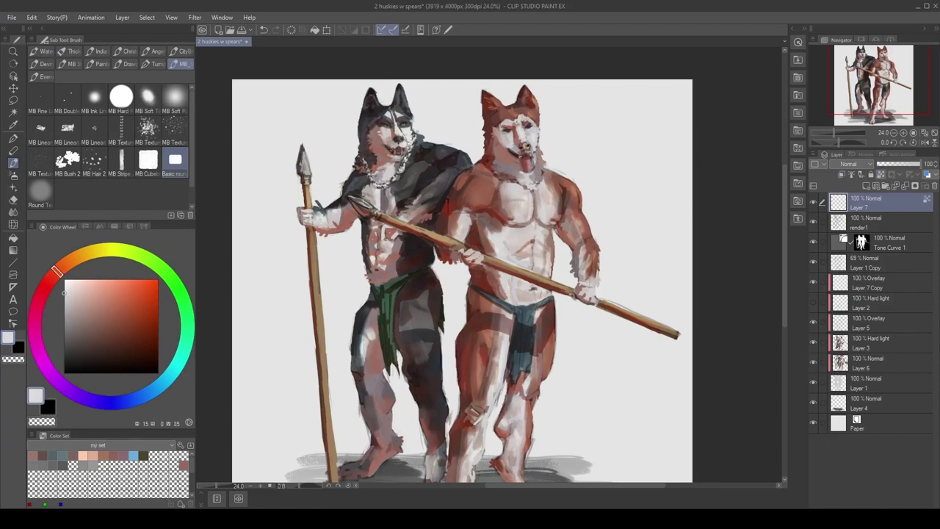
Step: Tint the necklace gold with Hue/Saturation/Luminosity and Color balance correction layers above Layer 7
key("ctrl+u")
double_click(852, 207)
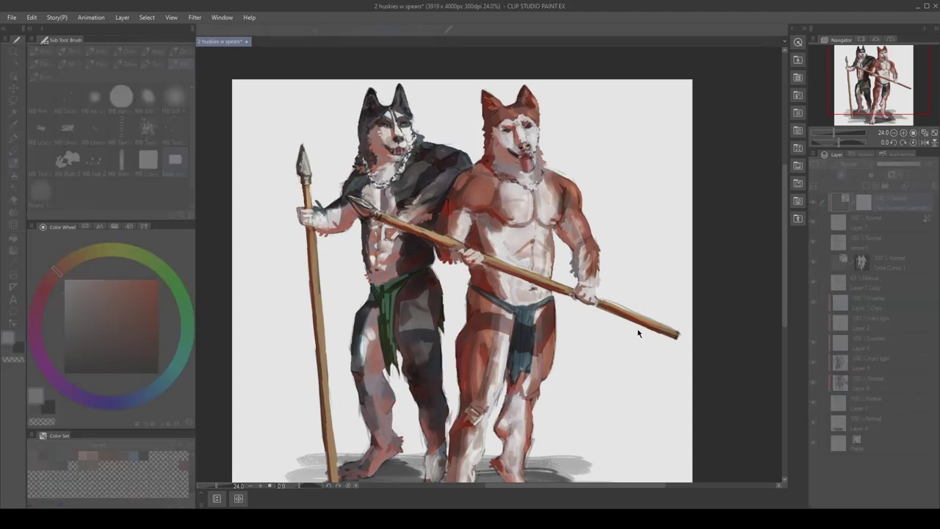
key("Return")
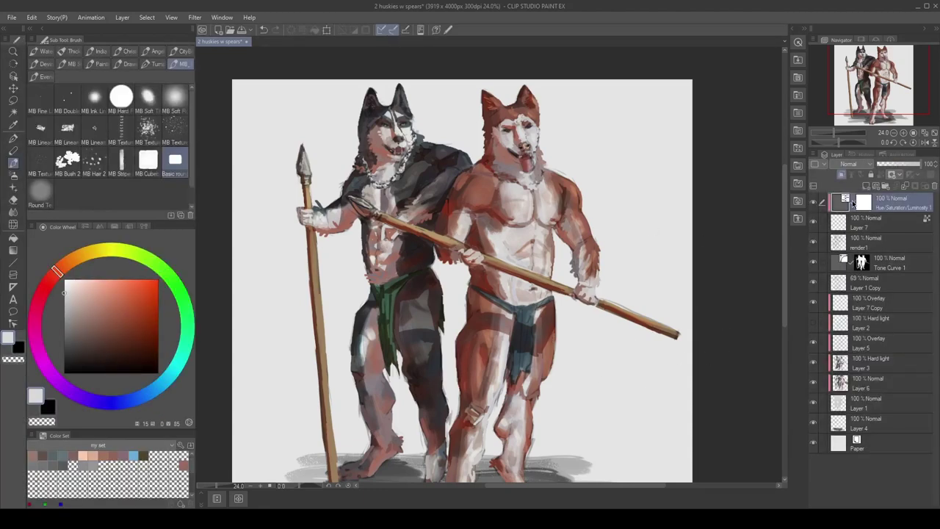
key("ctrl+u")
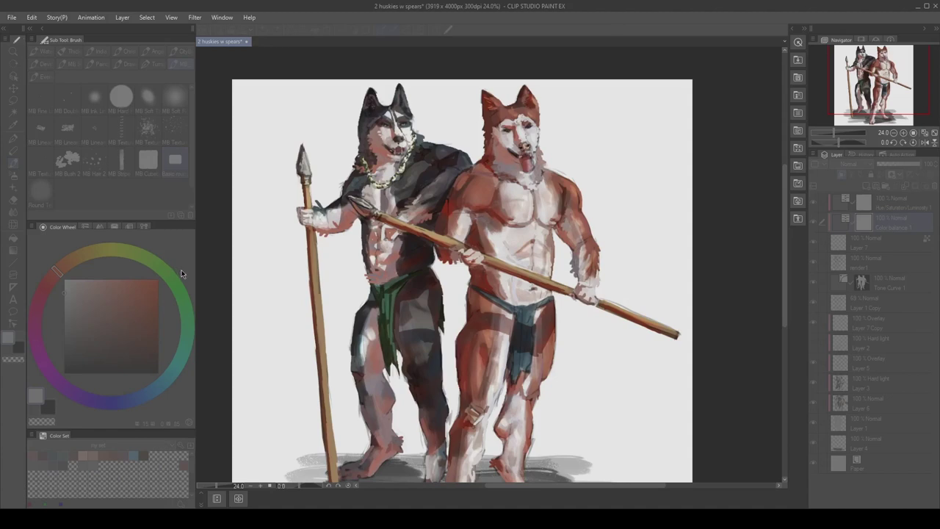
key("Return")
Step: Consolidate the necklace's gold colouring on Layer 7 without separate correction layers
scroll(335, 245, "down", 1)
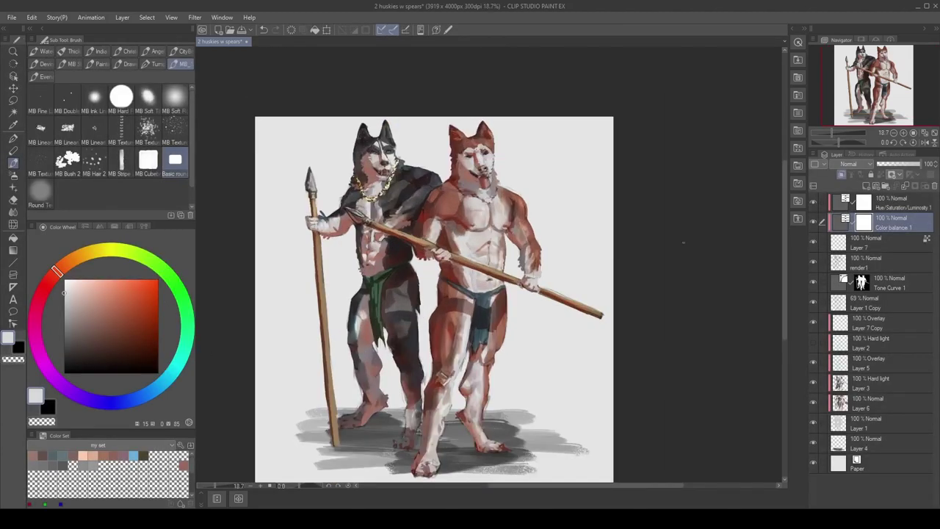
key("ctrl+z")
key("ctrl+z")
scroll(499, 204, "up", 2)
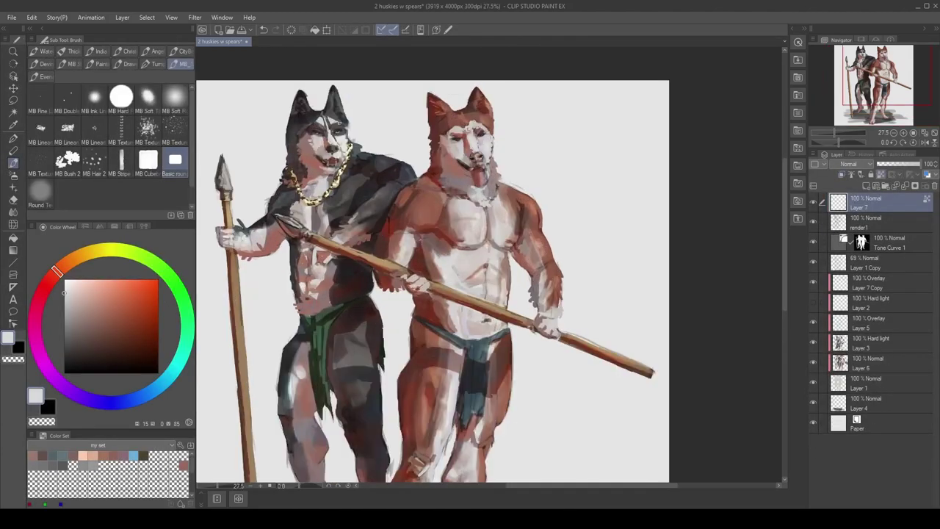
Step: Unlock Layer 7's transparent pixels and touch up the black husky's gold necklace with sampled dark brown
left_click(308, 155, "alt")
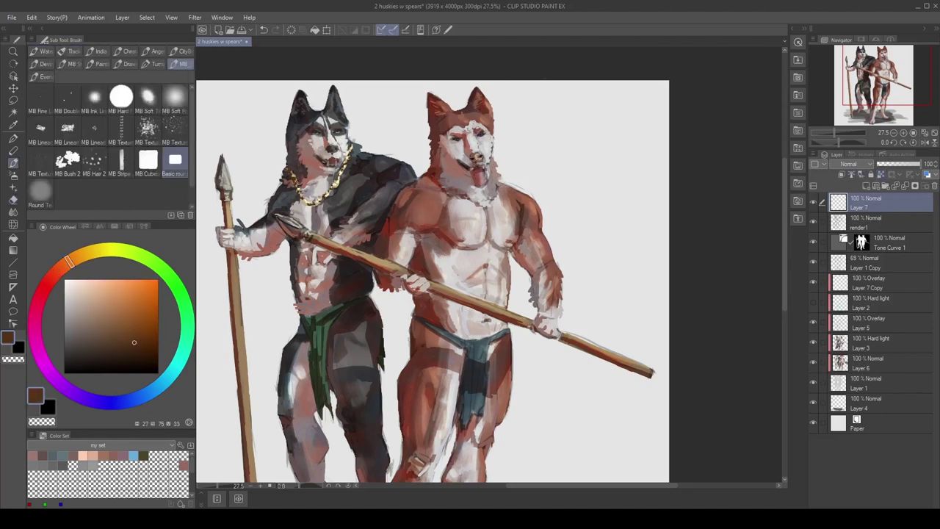
left_click(285, 166, "alt")
left_click(353, 145, "alt")
left_click(351, 144, "alt")
Step: Paint a grey necklace around the red husky's neck, then lock transparent pixels and add near-white highlights to its beads
mouse_move(412, 172)
left_mouse_down()
mouse_move(354, 156)
mouse_move(416, 190)
mouse_move(439, 176)
left_mouse_up()
left_click(334, 130, "alt")
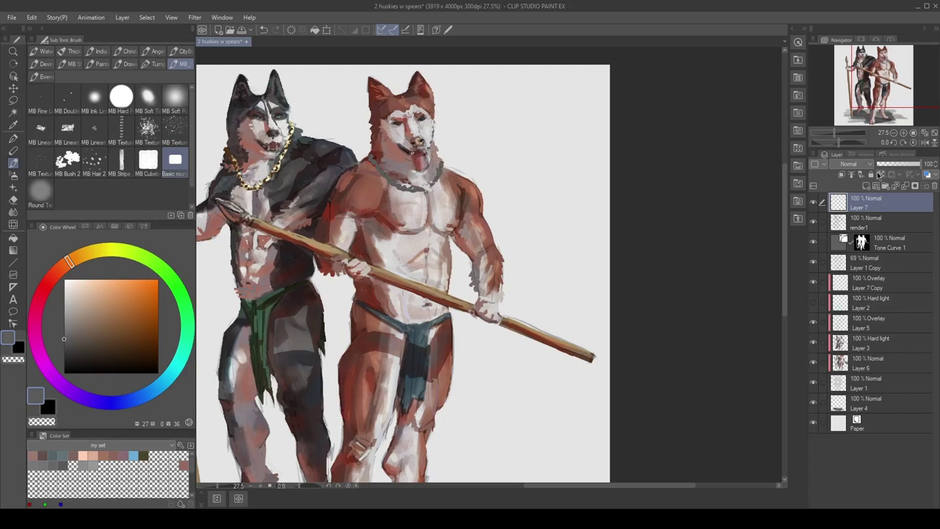
left_click(371, 156, "alt")
left_click(443, 166, "alt")
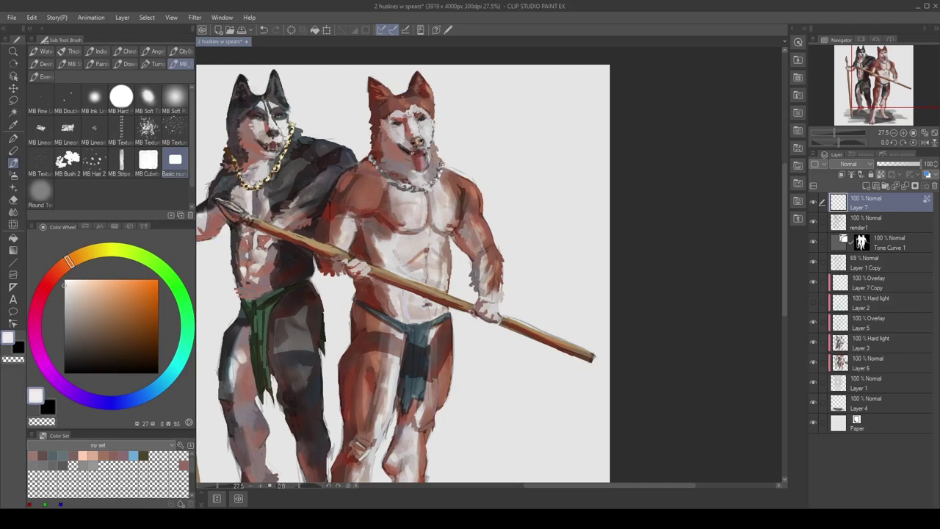
scroll(441, 279, "down", 2)
scroll(441, 279, "up", 2)
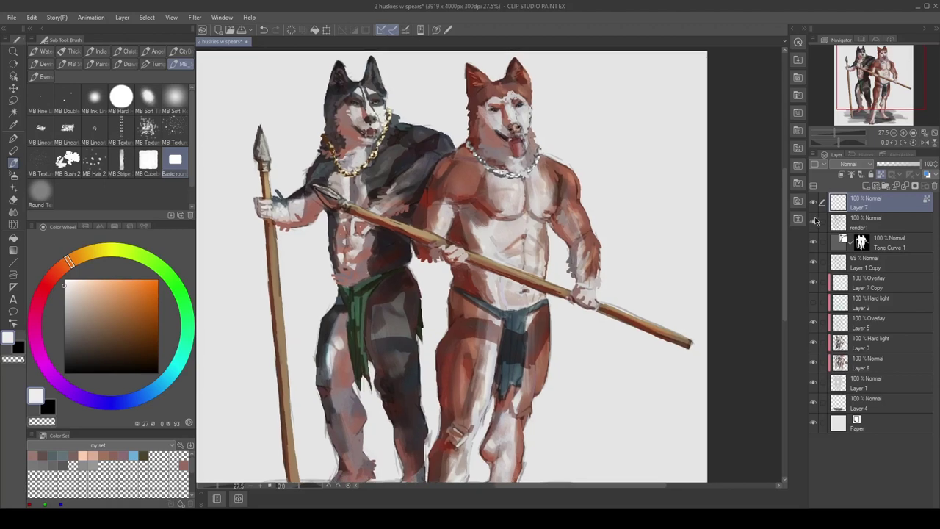
Step: Merge Layer 7 with both necklaces down into the render1 layer
key("ctrl+e")
scroll(731, 184, "up", 2)
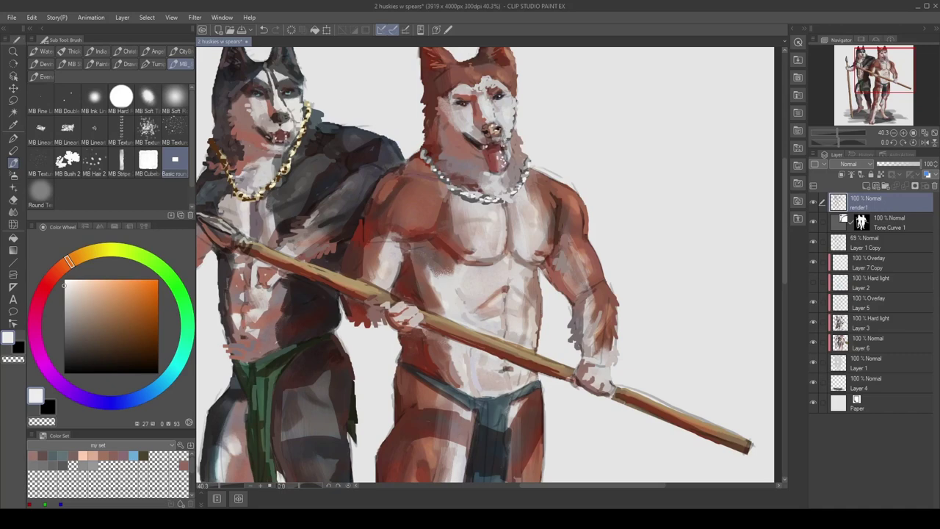
scroll(294, 139, "down", 2)
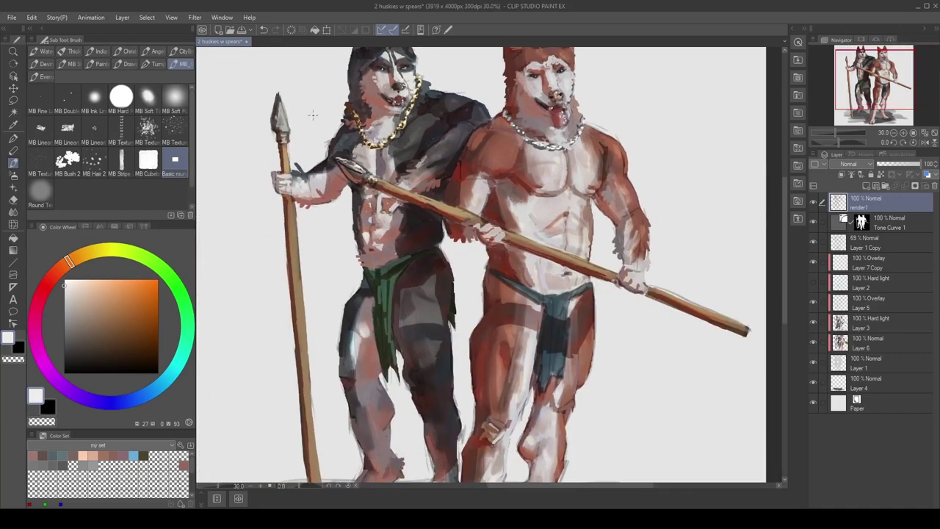
scroll(299, 118, "down", 2)
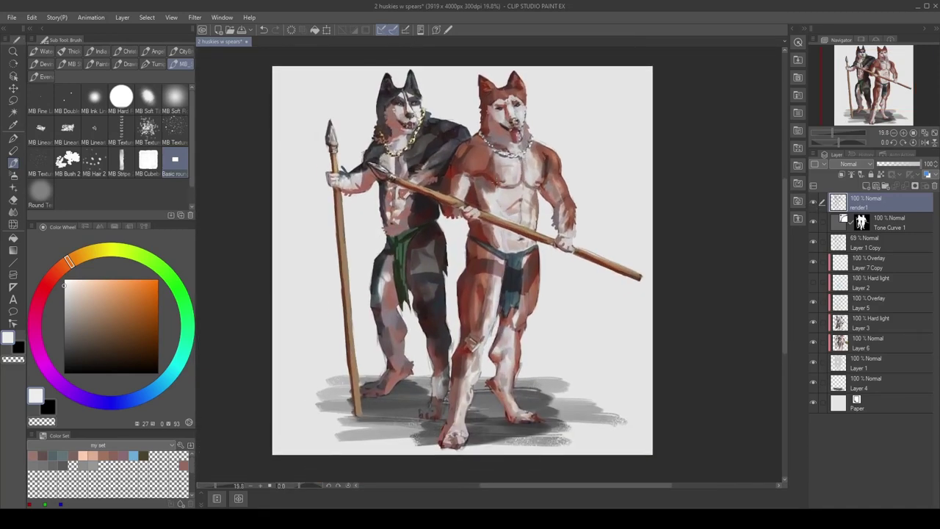
scroll(520, 228, "up", 2)
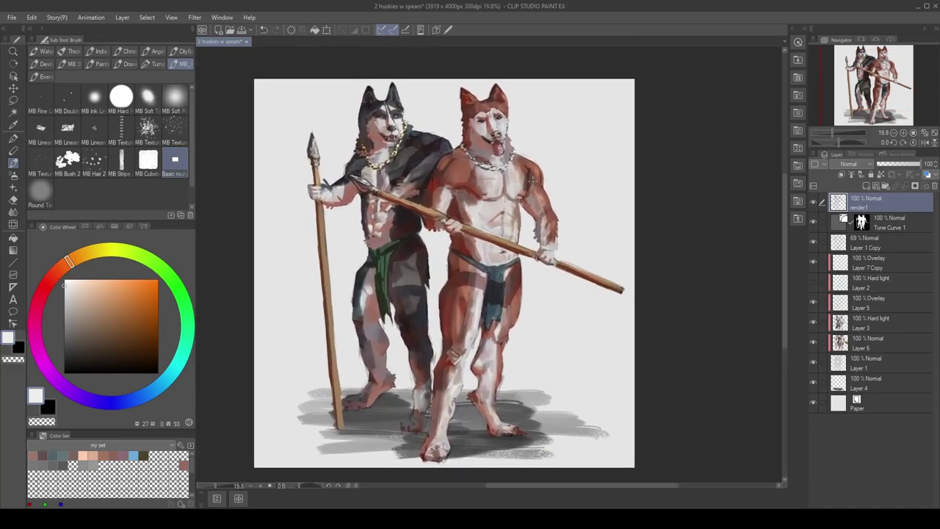
Step: Touch up the red husky's muzzle with sampled greyish pink and save the illustration
left_click(489, 142, "alt")
left_click(478, 126, "alt")
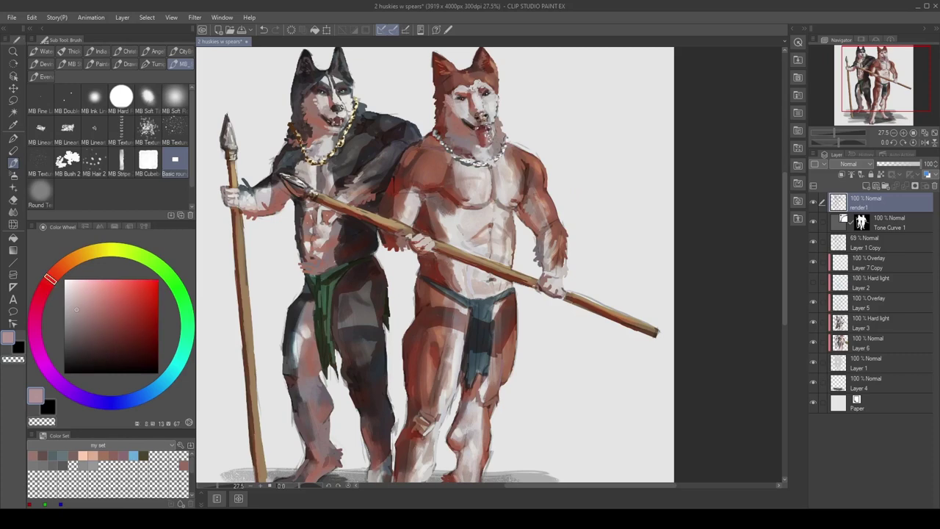
scroll(437, 136, "down", 2)
scroll(316, 120, "up", 3)
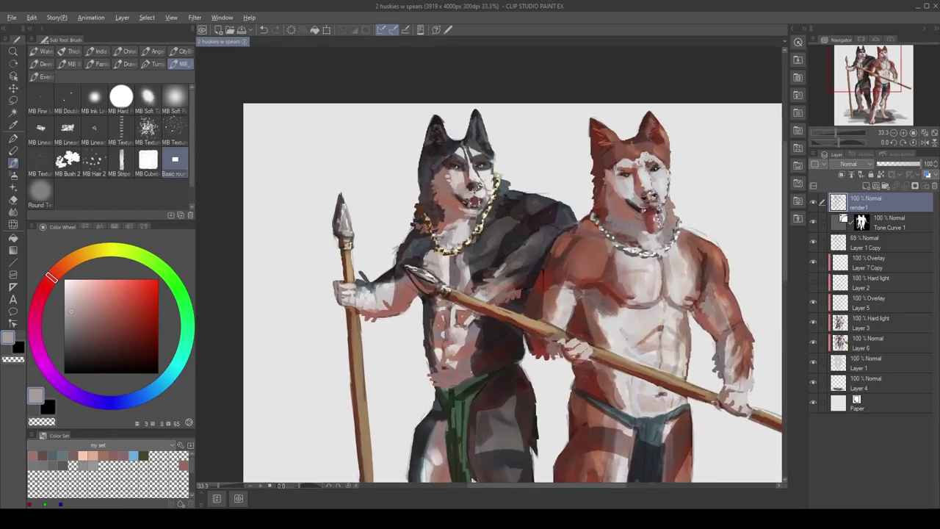
Step: Paint thin whiskers on the black husky's muzzle with sampled greys on render1
left_click(444, 190, "alt")
left_click(485, 188, "alt")
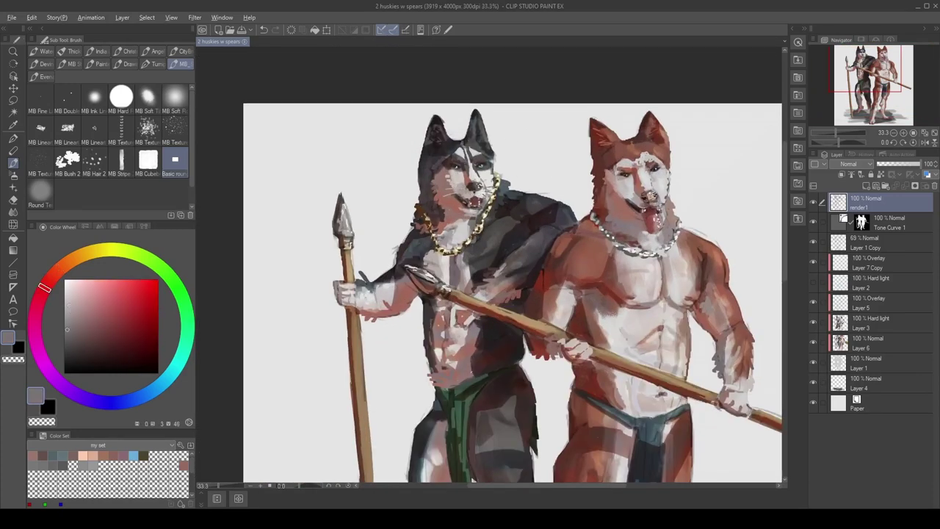
left_click(389, 156, "alt")
Step: Refine the fur around the red husky's muzzle with sampled muted reddish brown
scroll(389, 156, "down", 3)
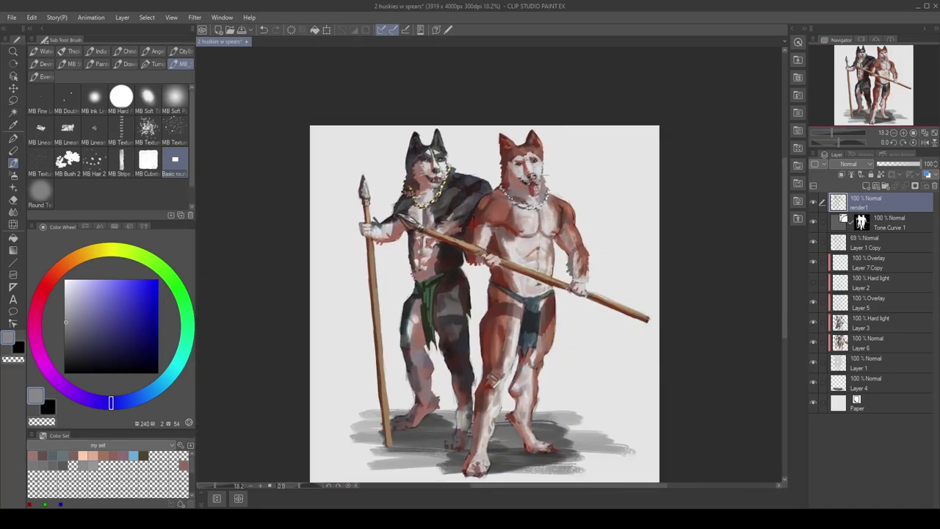
scroll(542, 175, "up", 3)
left_click(507, 184, "alt")
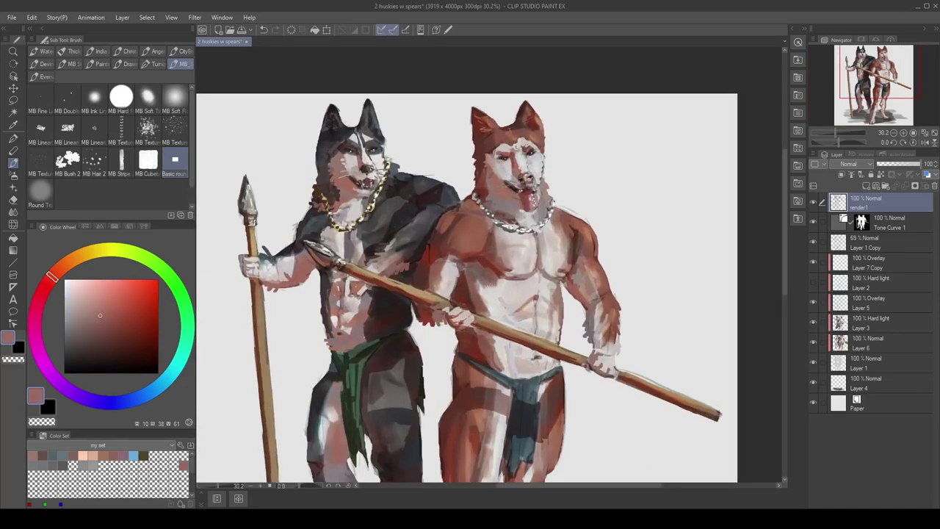